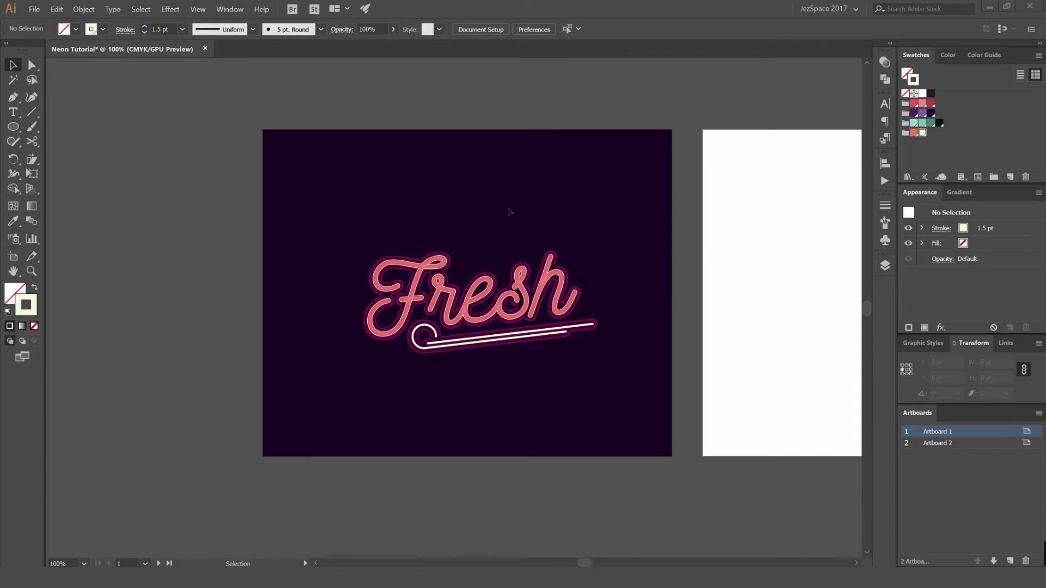
- Examine the finished neon "Fresh" lettering, its underline strokes and the surrounding glow, both close up and as a whole artboard
scroll(381, 233, "up", 1)
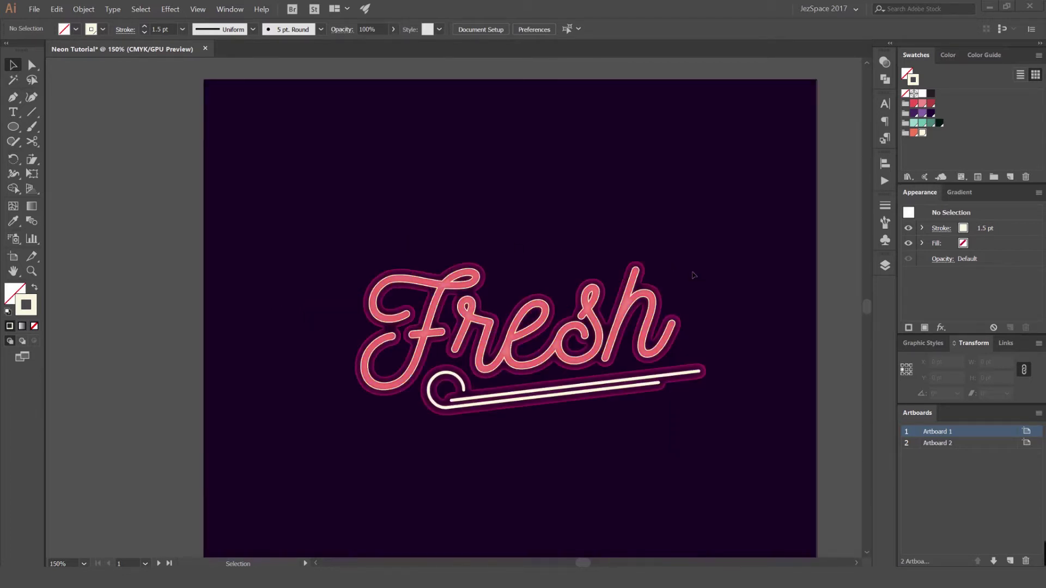
scroll(648, 291, "up", 4)
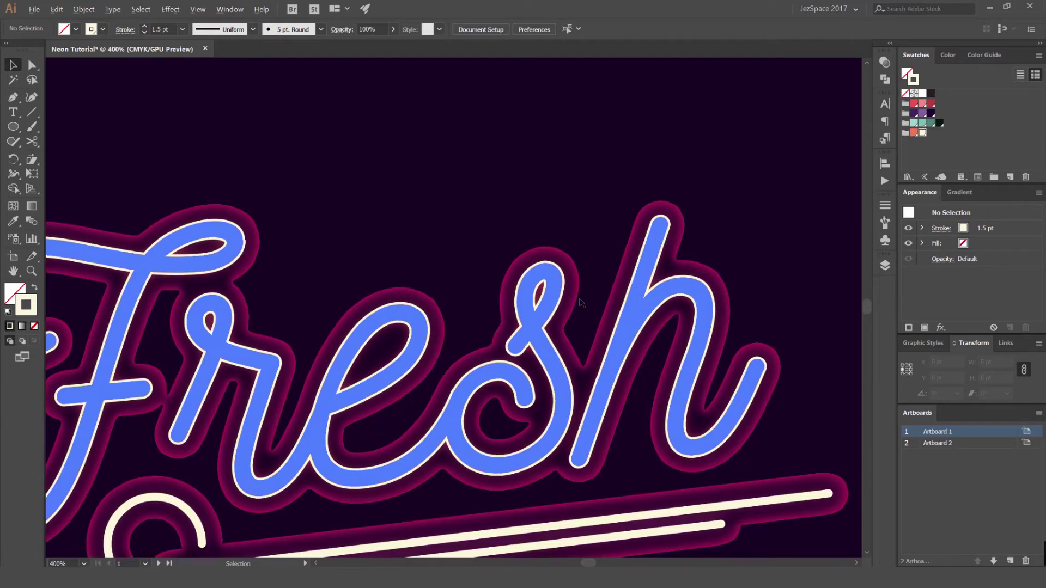
scroll(763, 290, "up", 1)
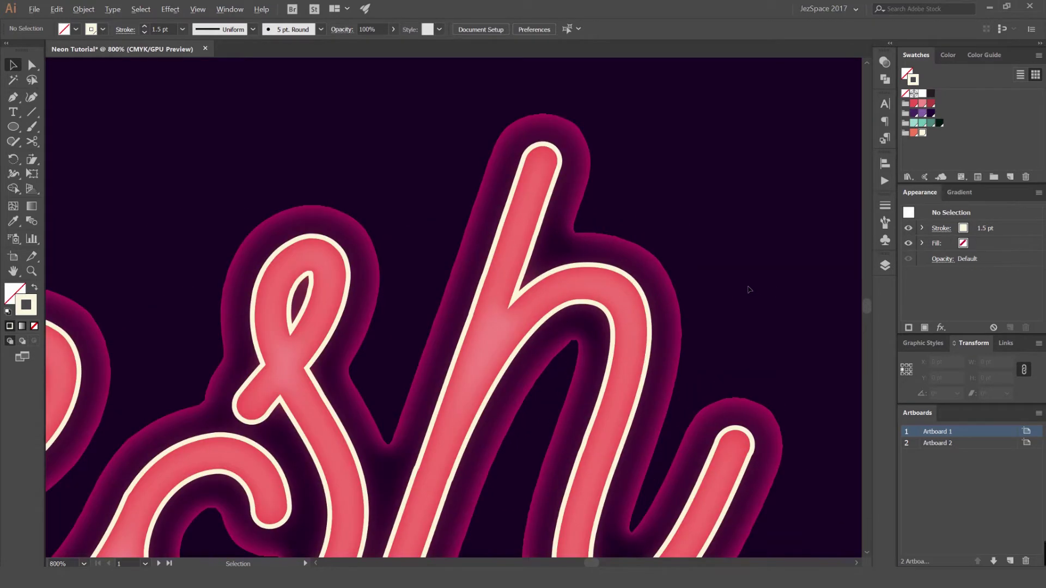
scroll(749, 290, "up", 1)
scroll(727, 293, "down", 6)
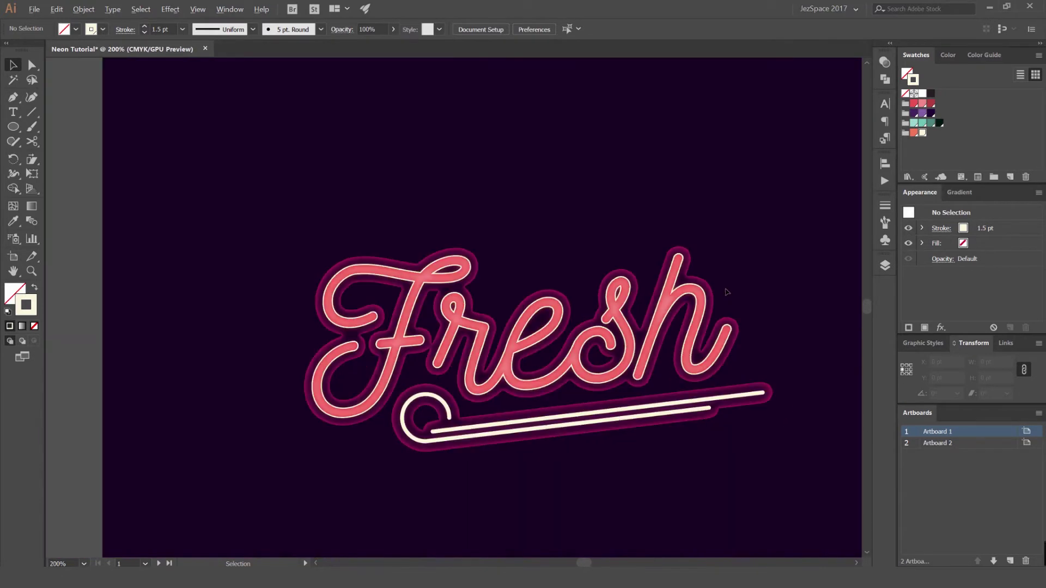
left_click_drag(732, 232, 700, 205)
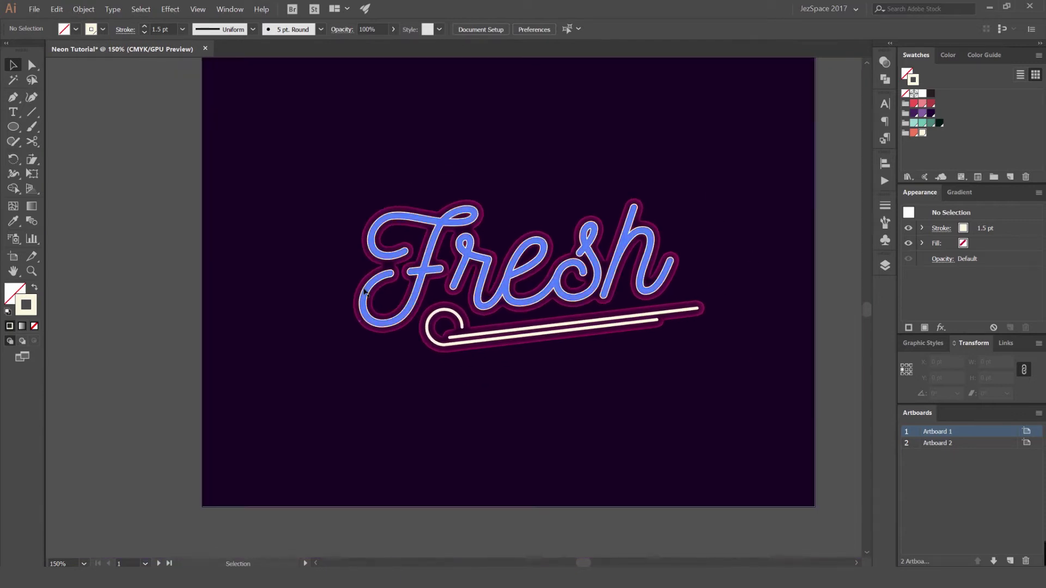
key("ctrl+minus")
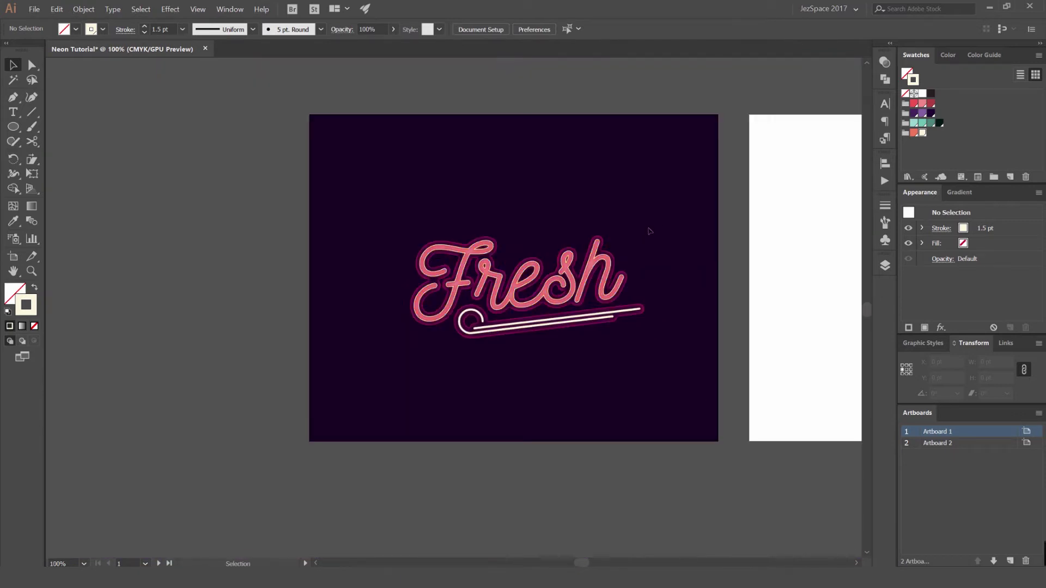
left_click_drag(687, 214, 622, 240)
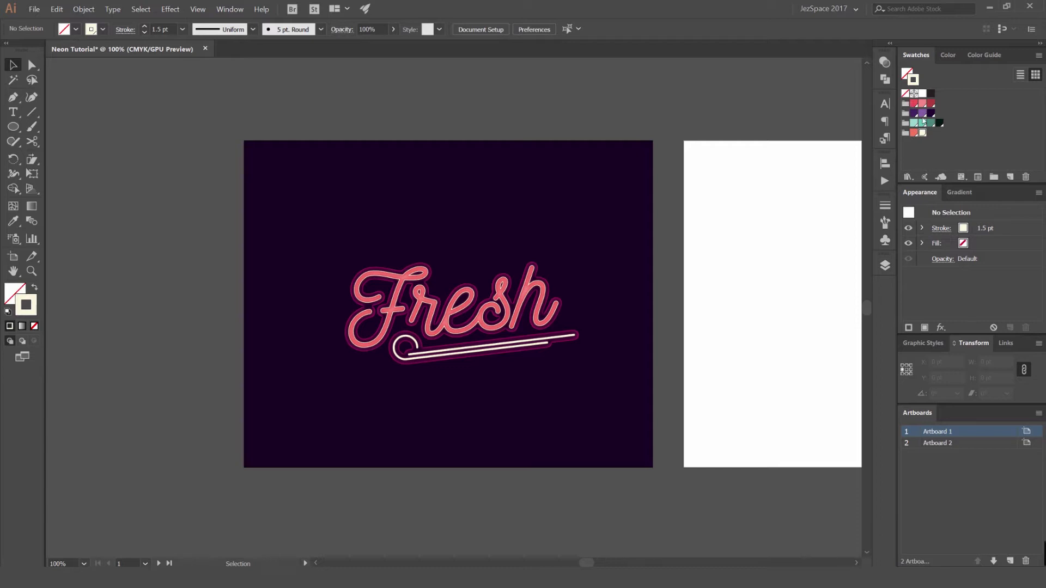
scroll(490, 246, "up", 1)
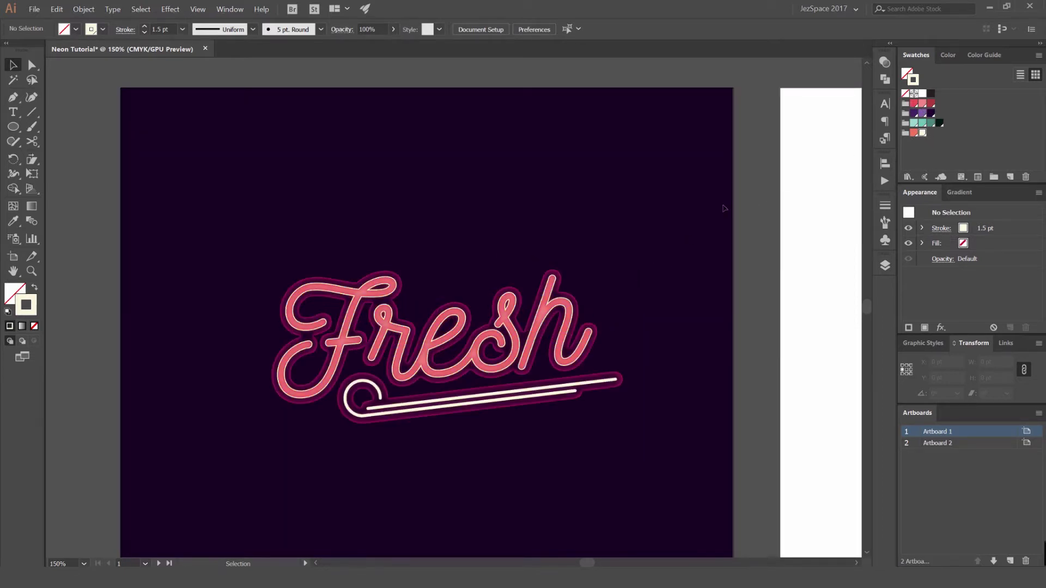
- Draw a 1000 × 800 pt rectangle covering the whole empty second artboard
scroll(715, 261, "down", 2)
left_click_drag(682, 227, 462, 222)
left_click_drag(616, 215, 439, 206)
scroll(557, 275, "up", 1)
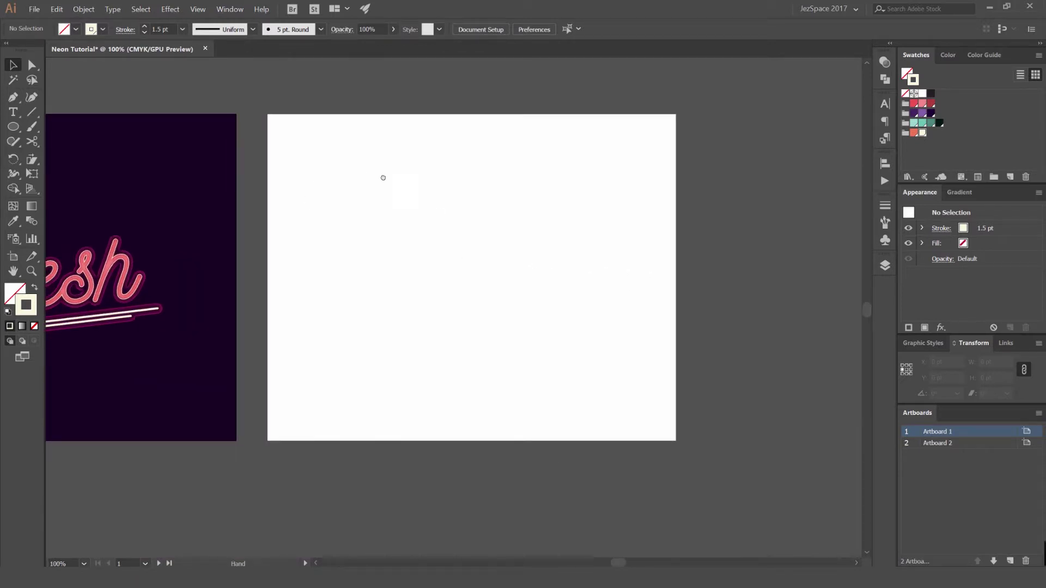
left_click_drag(361, 176, 460, 188)
key("m")
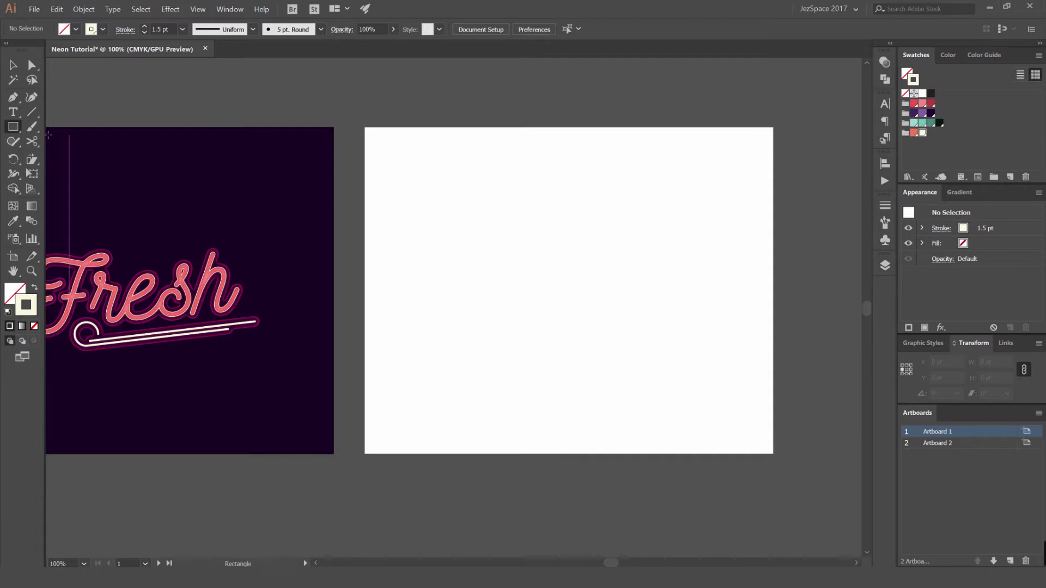
left_click(11, 129)
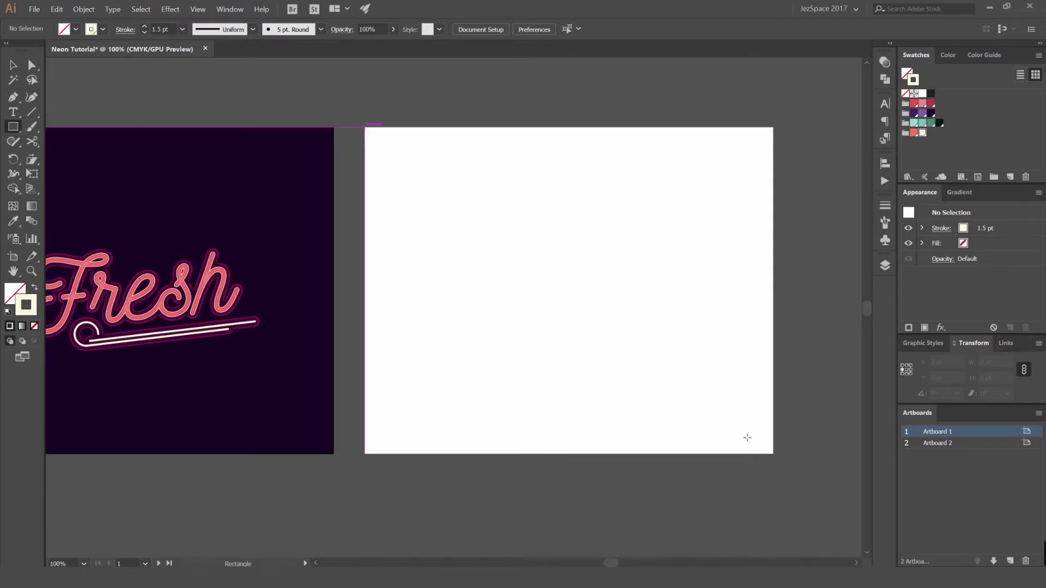
left_click_drag(773, 454, 364, 127)
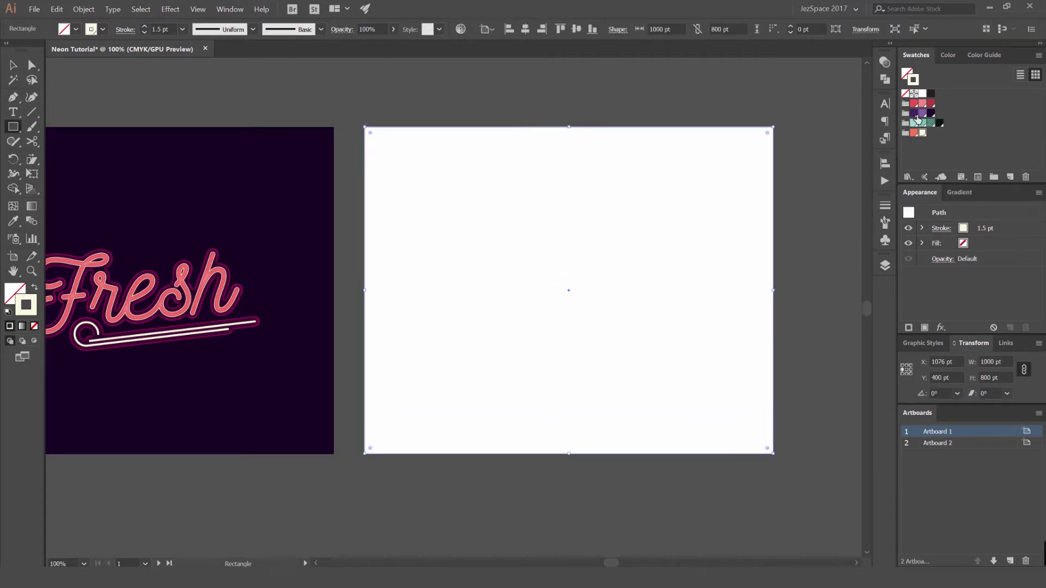
- Fill the rectangle with the darkest purple swatch and leave it without a stroke
left_click(921, 114)
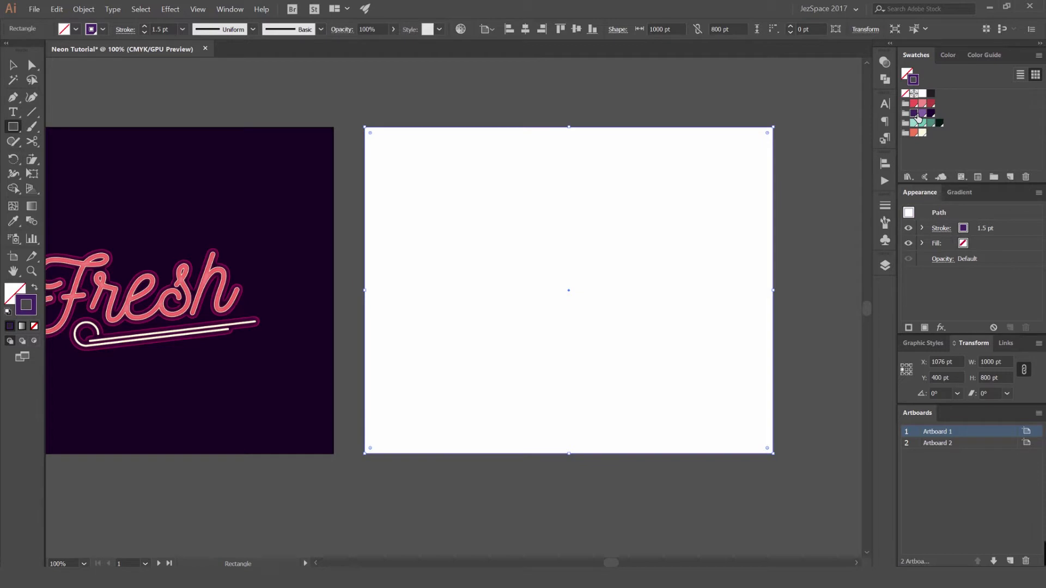
key("shift+x")
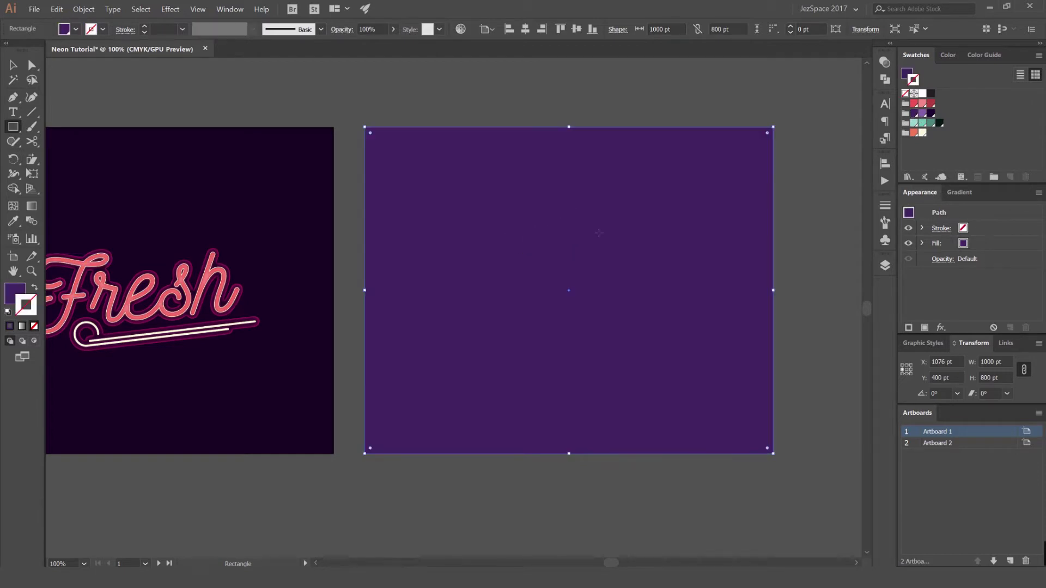
scroll(762, 174, "up", 1)
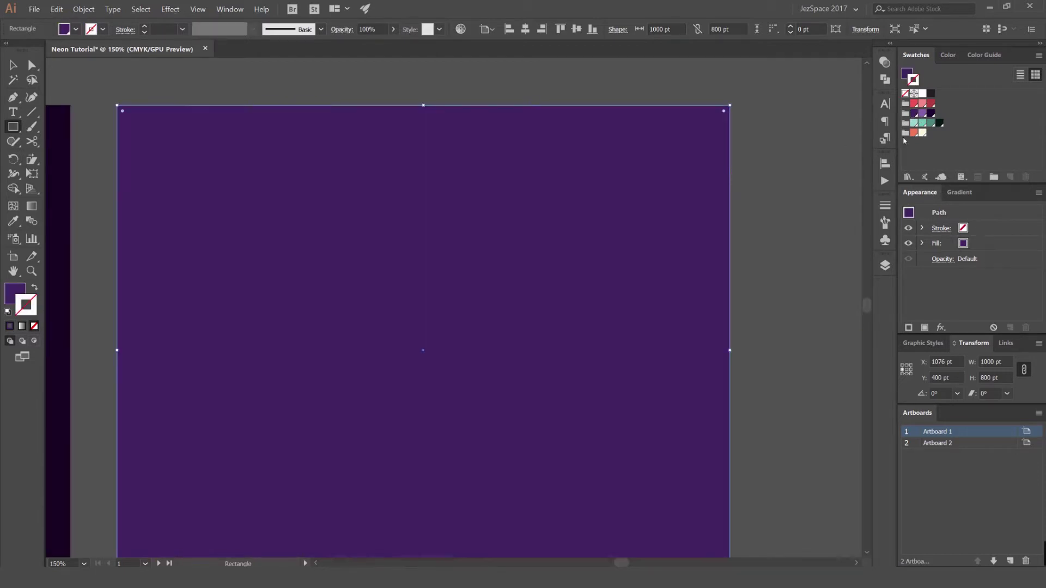
key("v")
left_click(929, 113)
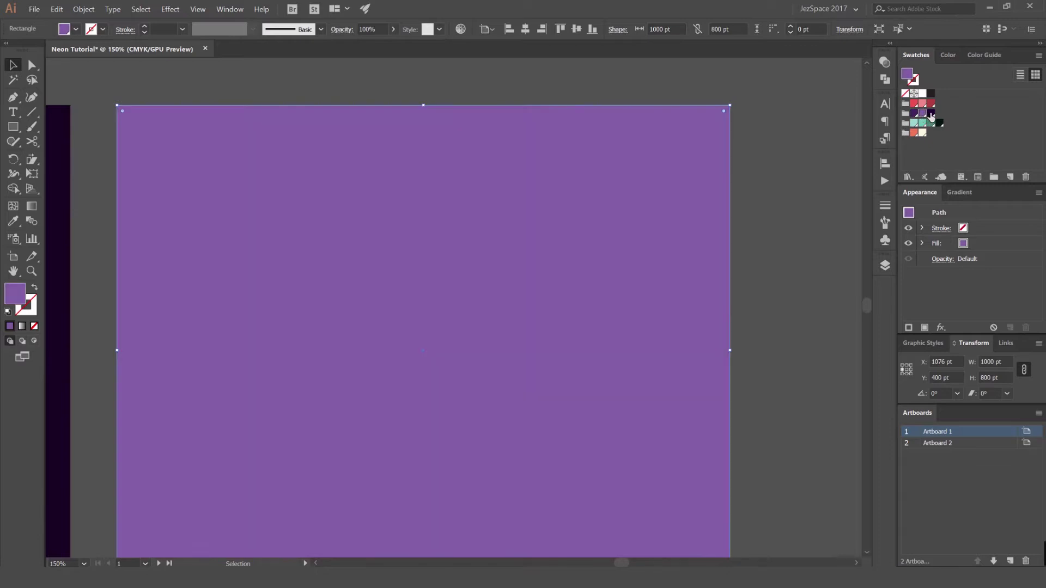
left_click(931, 115)
left_click(799, 124)
- Switch the colour sliders to HSB and set the background rectangle's fill brightness to 9%
scroll(795, 132, "down", 2)
scroll(795, 143, "up", 2)
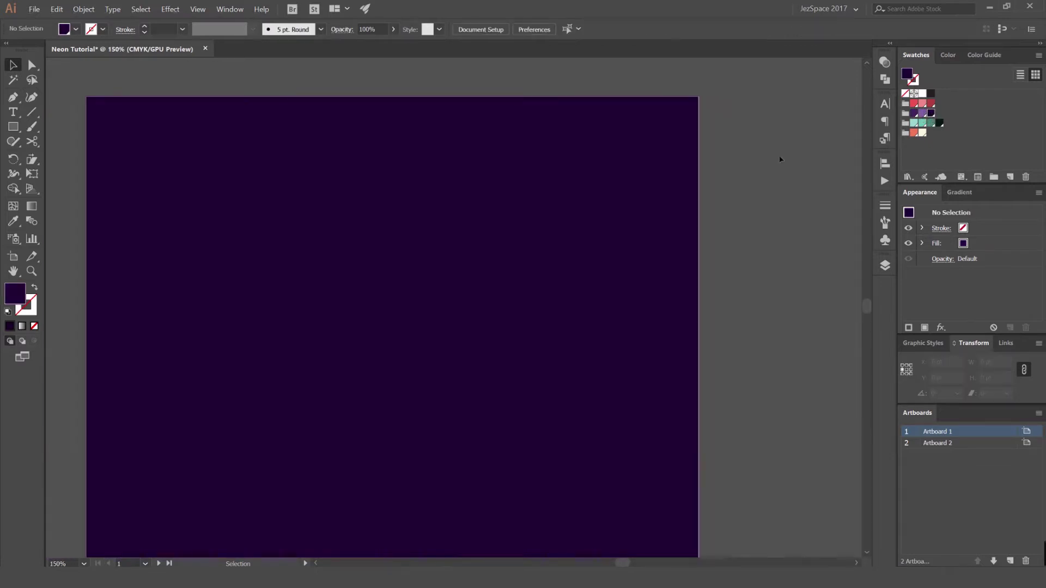
left_click(677, 166)
scroll(670, 188, "up", 1)
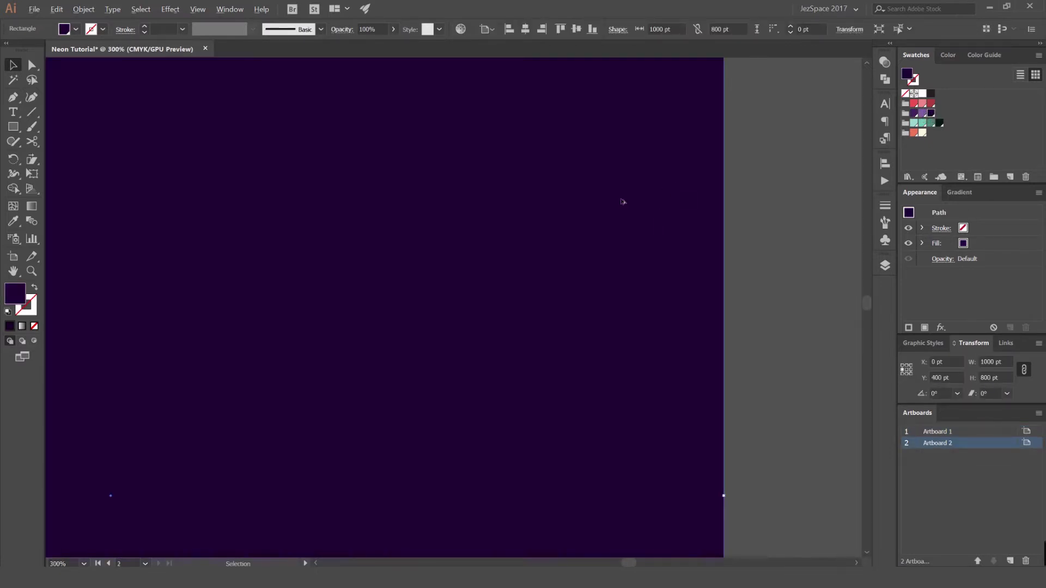
scroll(764, 93, "down", 1)
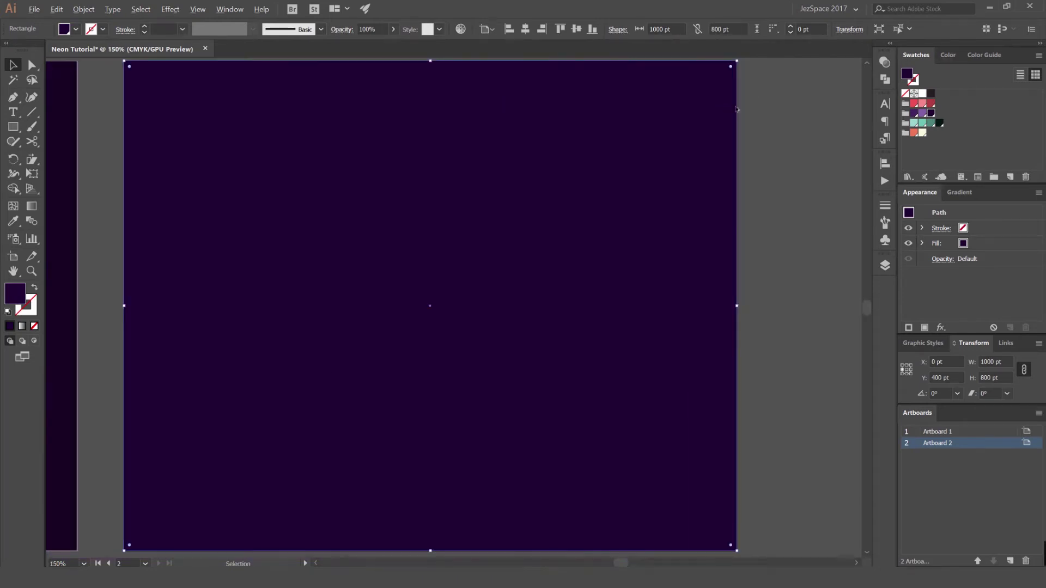
left_click(948, 55)
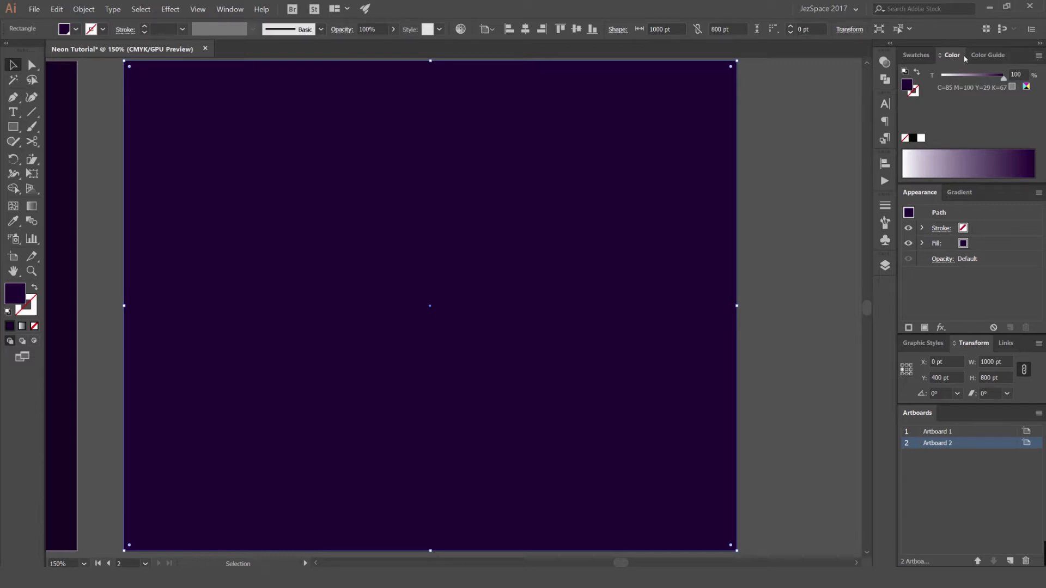
left_click(1039, 56)
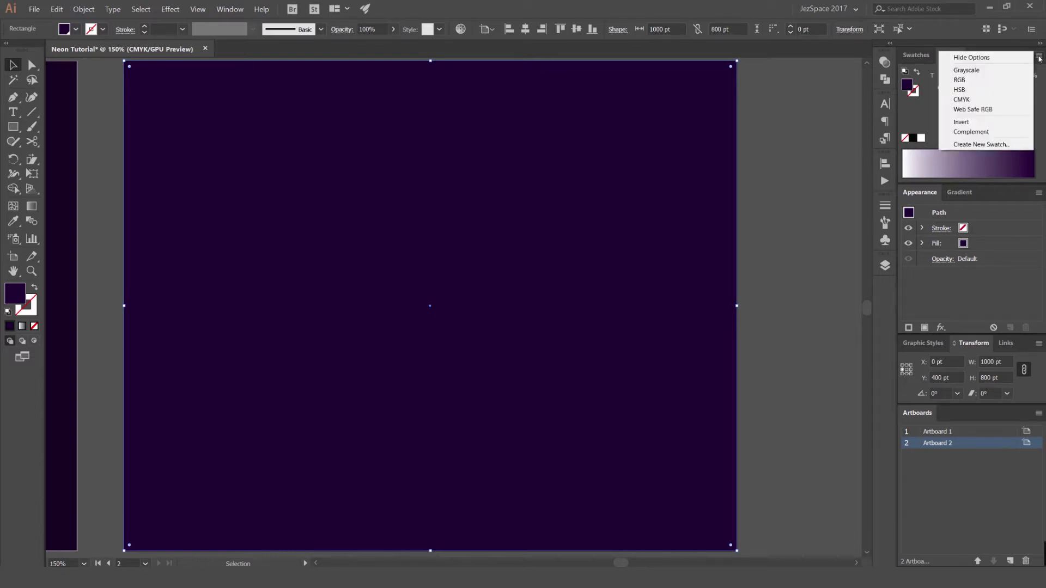
left_click(972, 89)
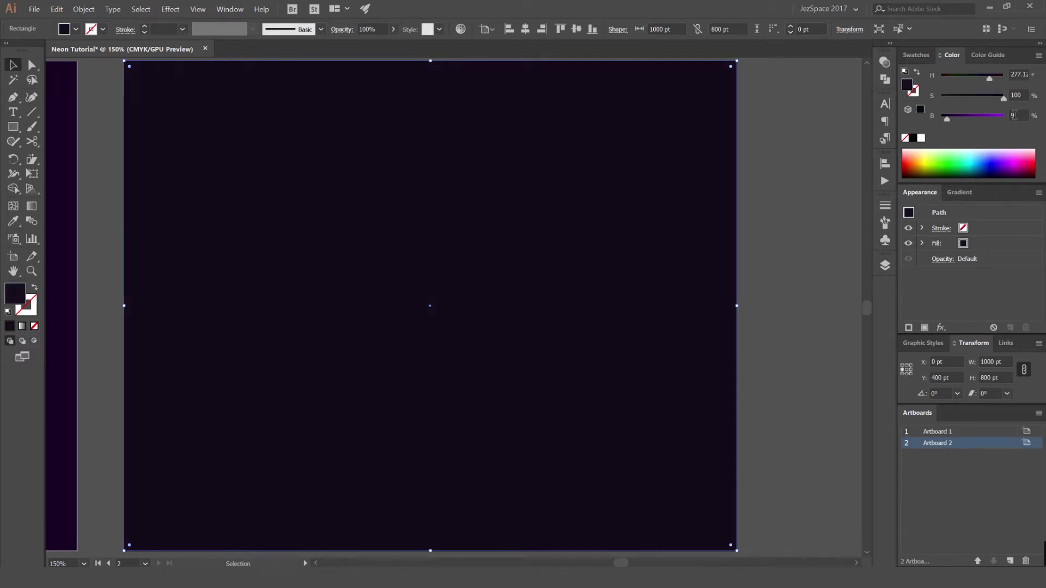
- Compare the darkened background rectangle with the neighbouring "Fresh" artboard
scroll(1017, 94, "down", 5)
scroll(1017, 93, "up", 9)
scroll(708, 188, "up", 3)
scroll(708, 188, "down", 3)
left_click(765, 162)
scroll(766, 162, "down", 3)
left_click_drag(823, 118, 765, 134)
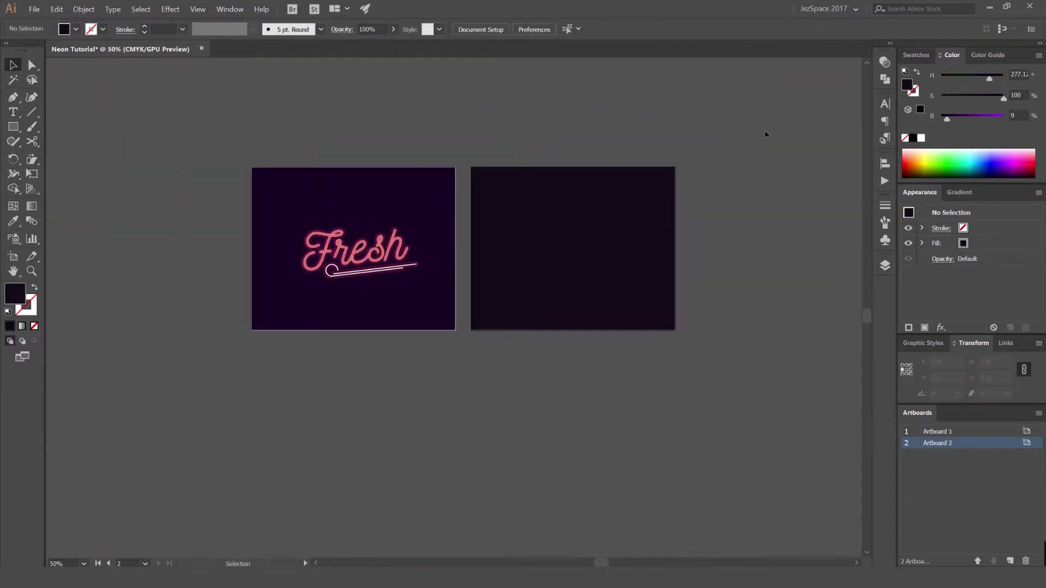
scroll(656, 225, "up", 2)
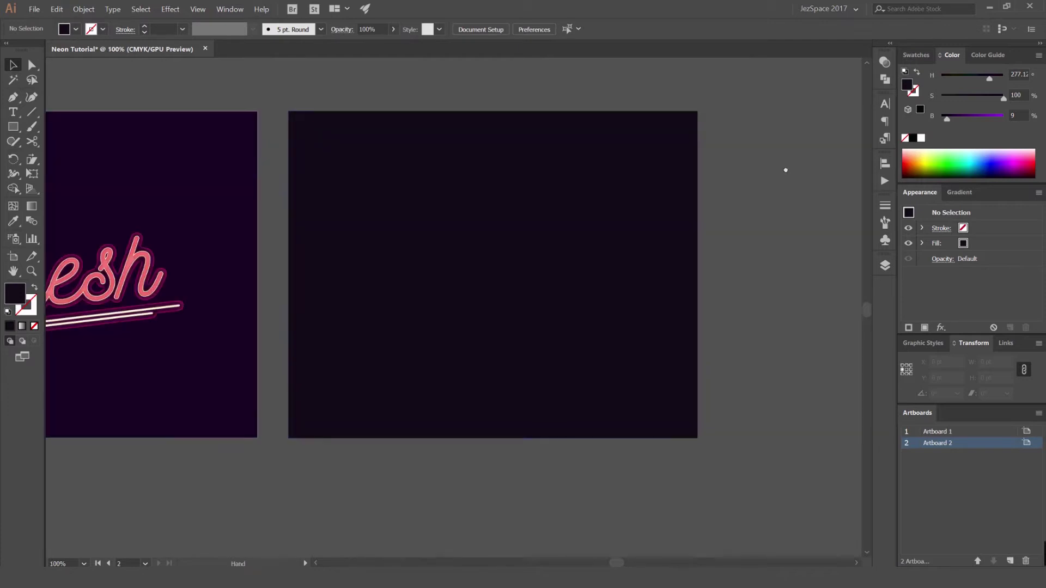
left_click_drag(787, 168, 823, 133)
- Bring the colour swatches back into view and leave the background rectangle deselected
left_click(911, 56)
left_click(712, 144)
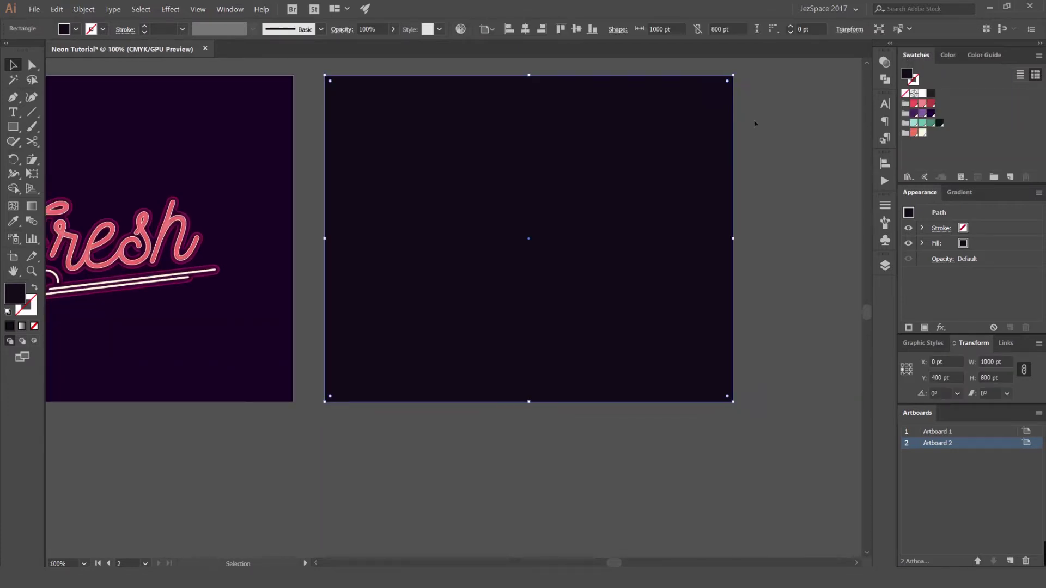
left_click_drag(721, 181, 698, 220)
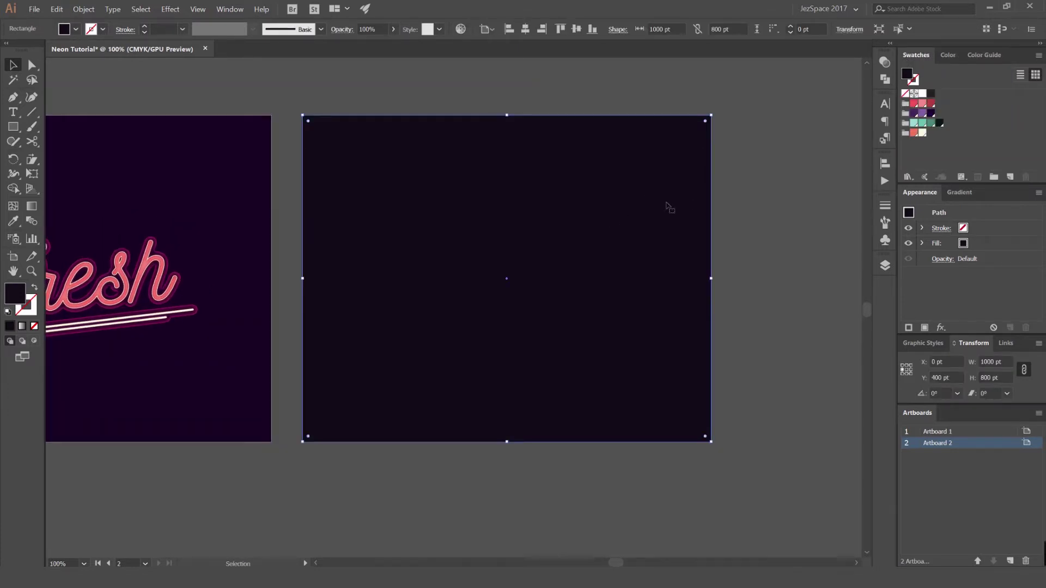
key("ctrl+shift+a")
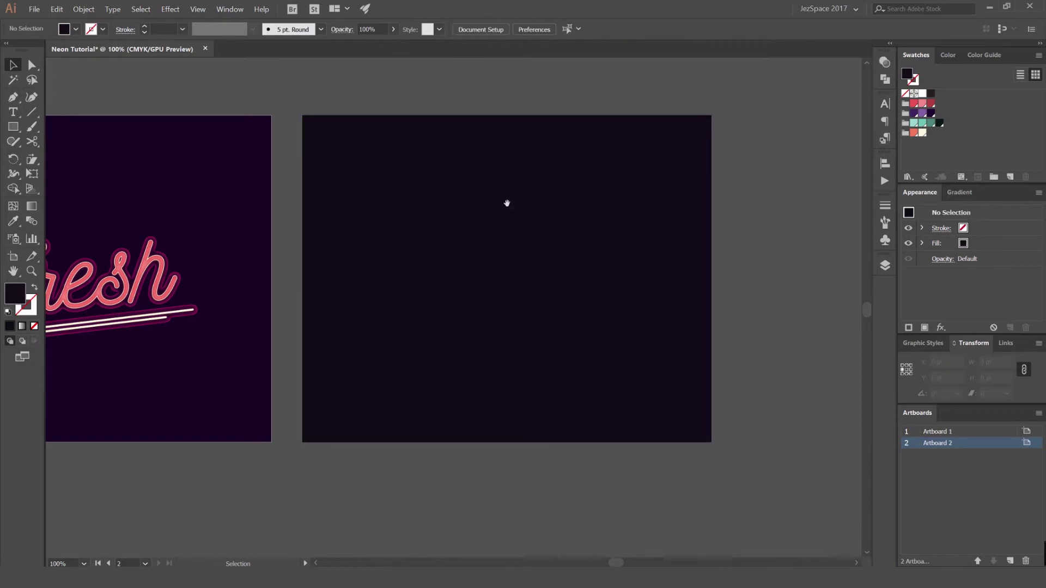
- Place a point text object with placeholder text on the dark background, enlarge it to about 95 pt and move it toward the artboard's middle
left_click_drag(507, 203, 551, 189)
scroll(551, 189, "up", 1)
left_click_drag(636, 196, 551, 211)
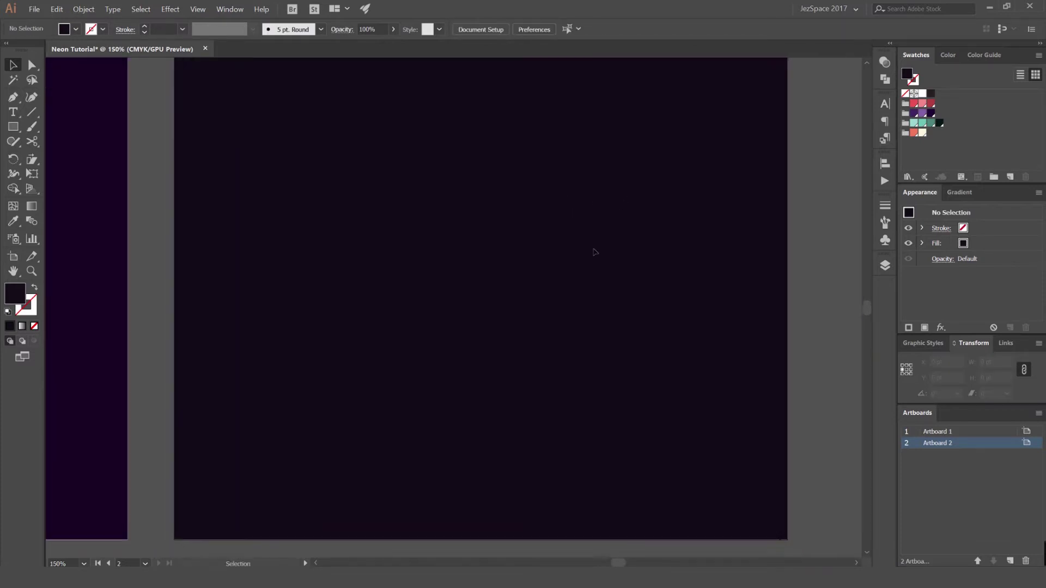
key("t")
left_click(383, 233)
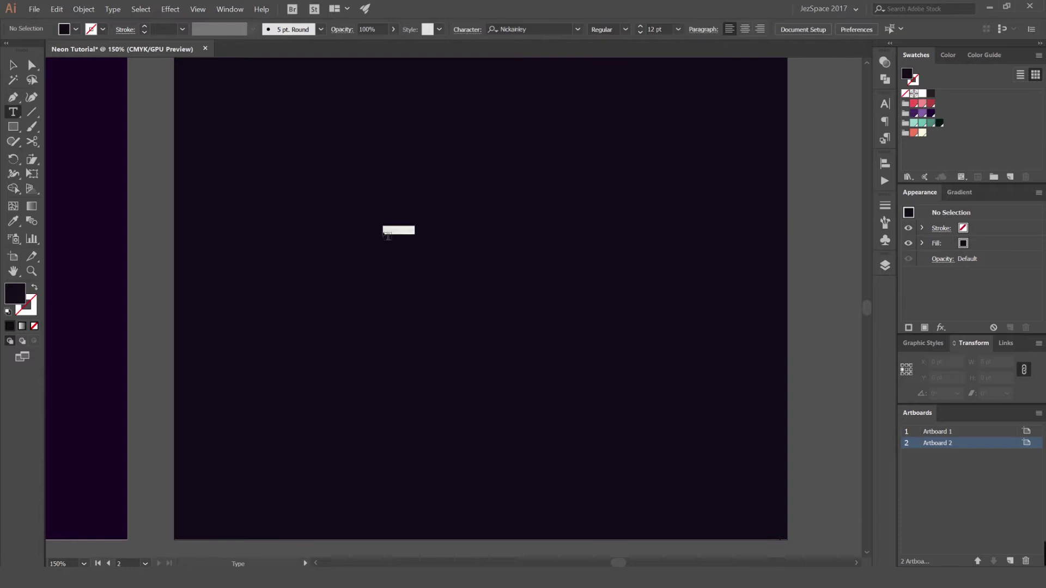
left_click(28, 70)
key("v")
left_click_drag(418, 227, 526, 159)
left_click_drag(523, 232, 592, 249)
- Replace the placeholder text with "Neon" in the Nickainley script font
left_click(454, 28)
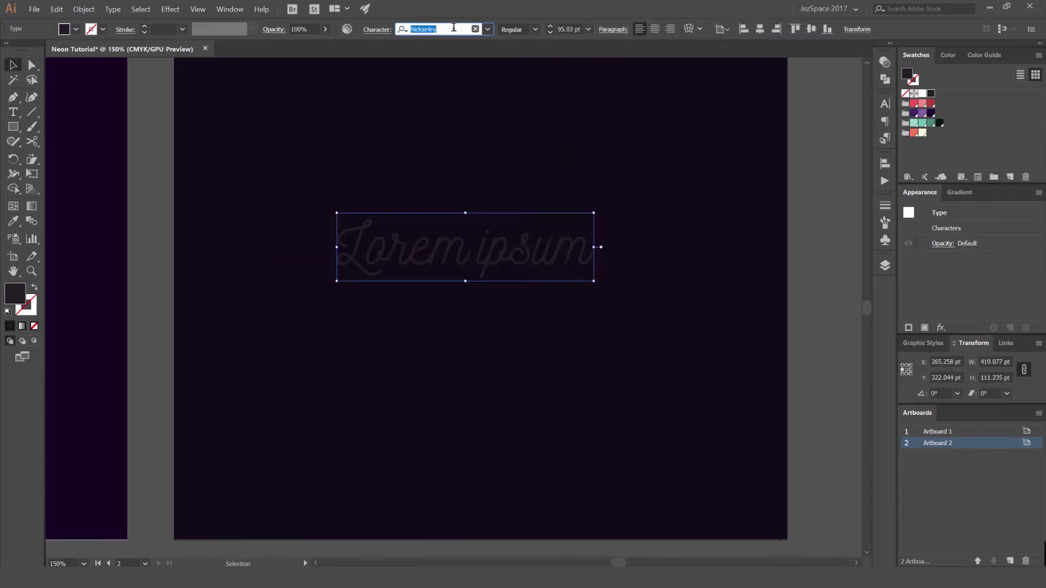
left_click(459, 28)
left_click(569, 177)
left_click(510, 247)
double_click(510, 246)
key("ctrl+a")
type("NEON")
key("BackSpace")
key("BackSpace")
key("BackSpace")
type("eon")
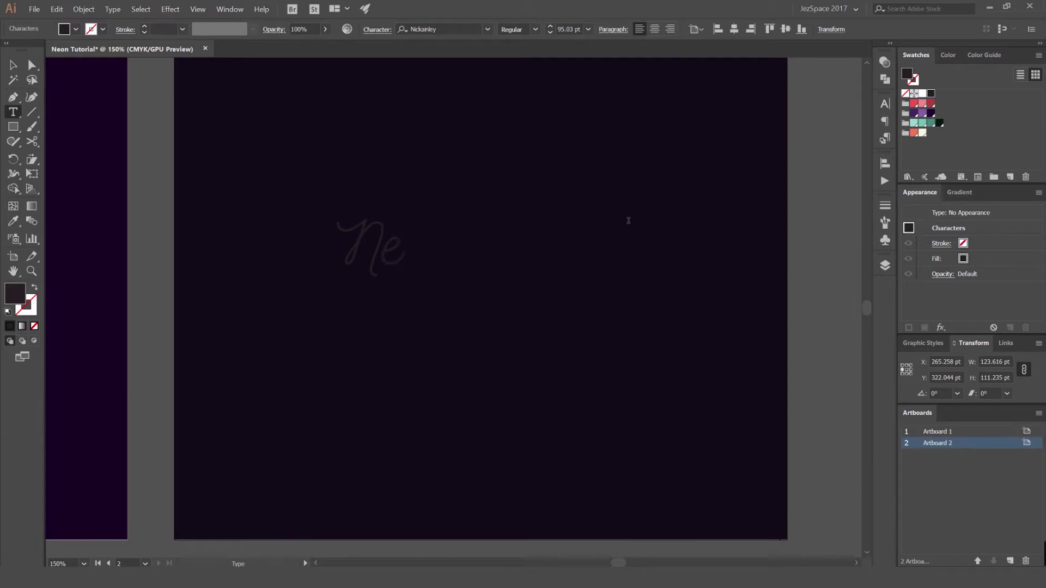
left_click(13, 68)
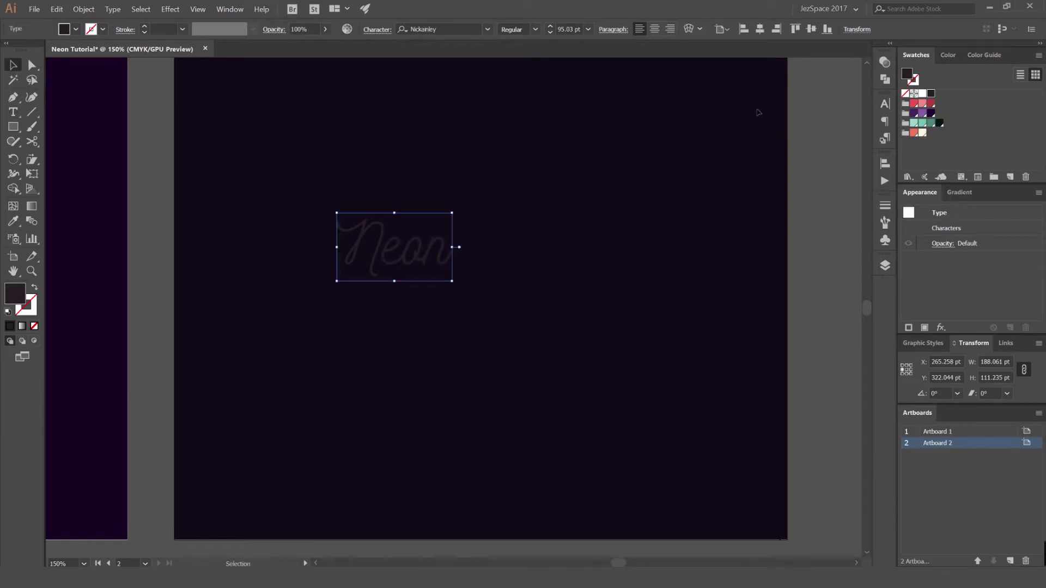
- Fill the "Neon" text with white, enlarge it to about 251 pt and position it around the centre of the dark background
left_click(923, 94)
left_click_drag(451, 213, 559, 150)
left_click_drag(475, 252, 549, 265)
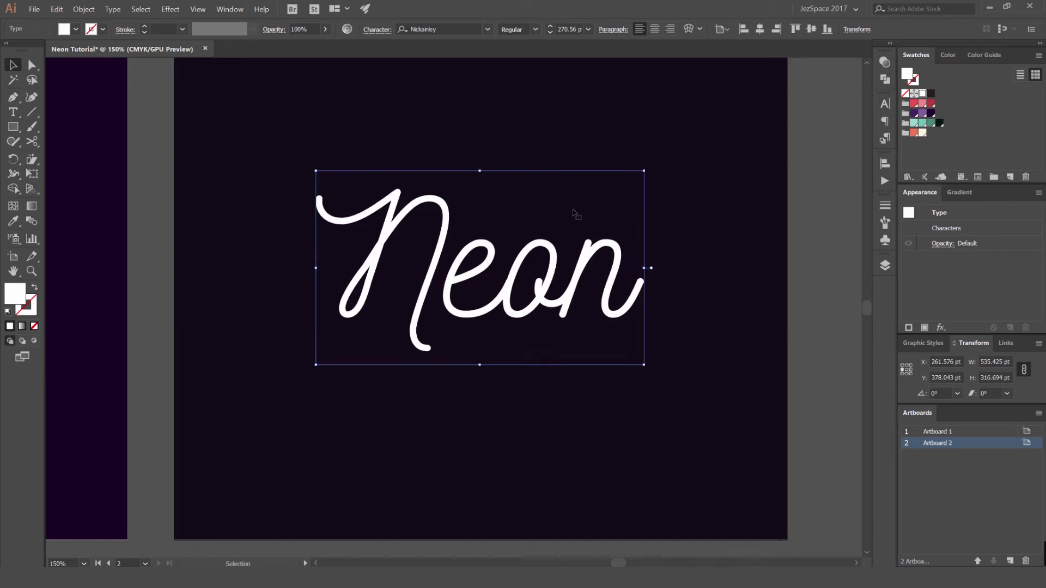
left_click_drag(643, 170, 678, 163)
left_click(690, 149)
key("space")
left_click(575, 255)
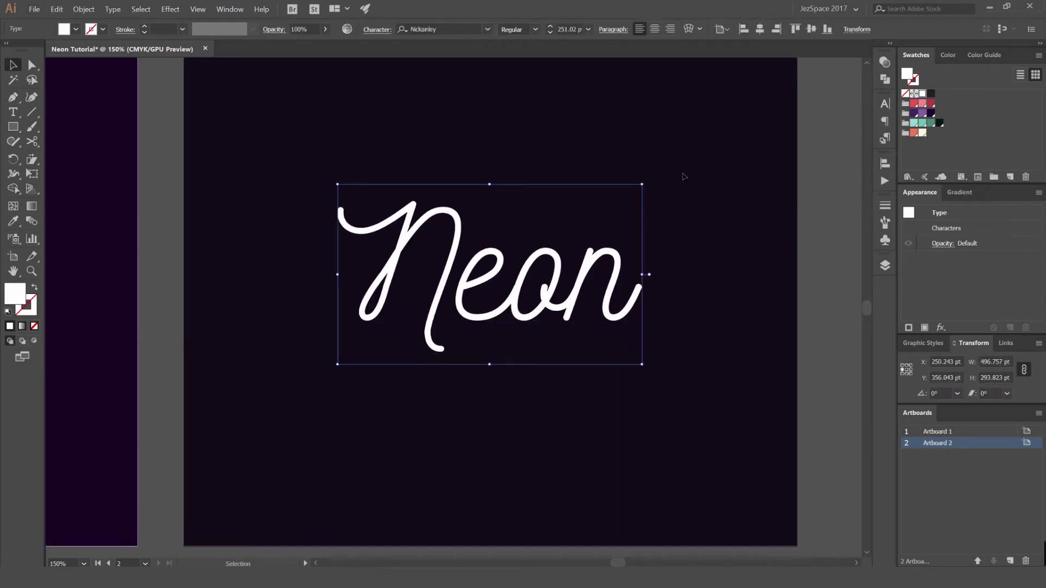
left_click(669, 169)
scroll(513, 222, "left", 8)
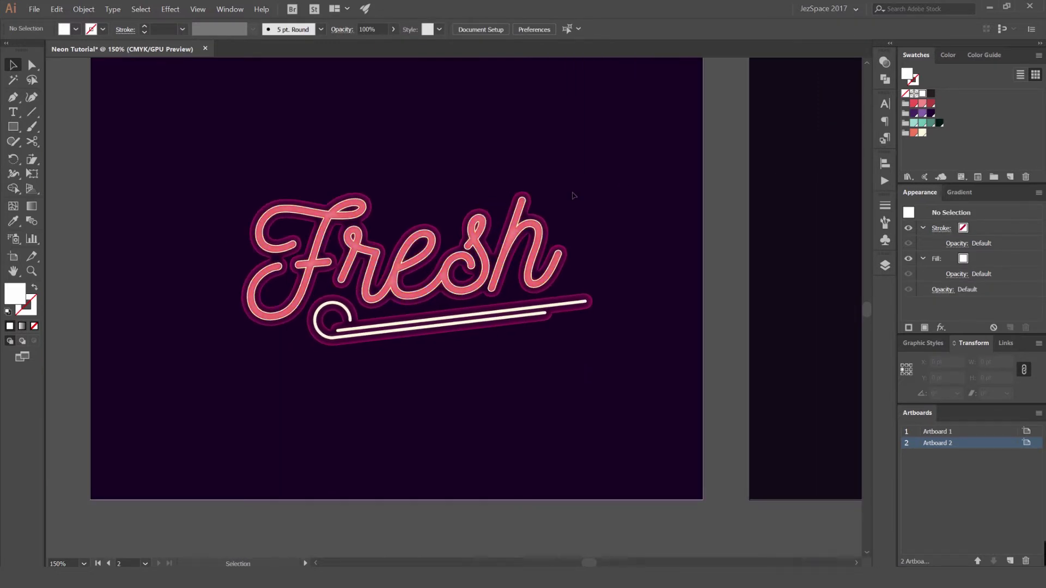
- Examine how the "Fresh" example is built by selecting its outline group, a single outlined letter and the underlying text
key("ctrl+=")
left_click(578, 256)
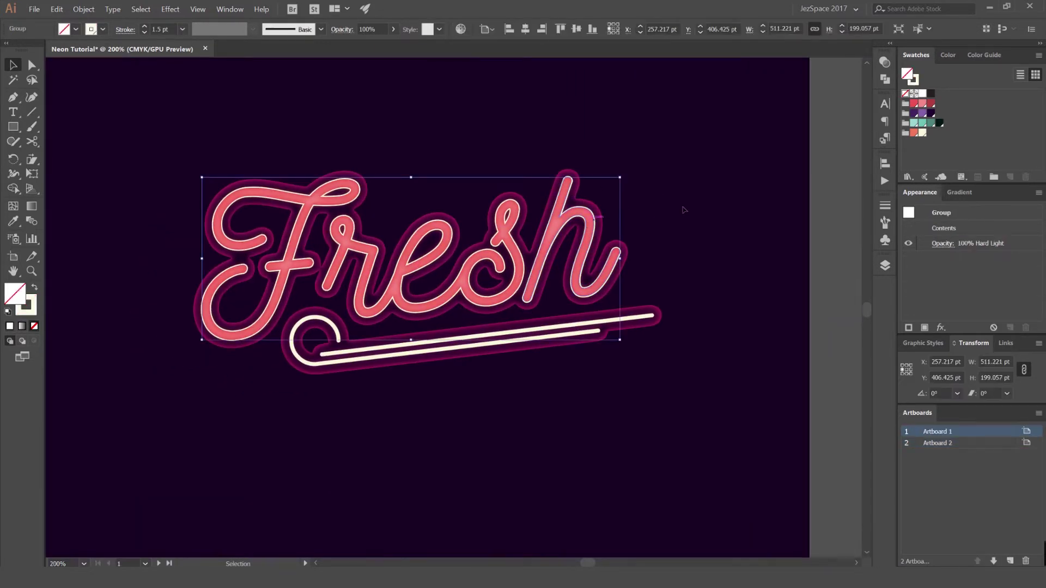
left_click(634, 345)
left_click(611, 253)
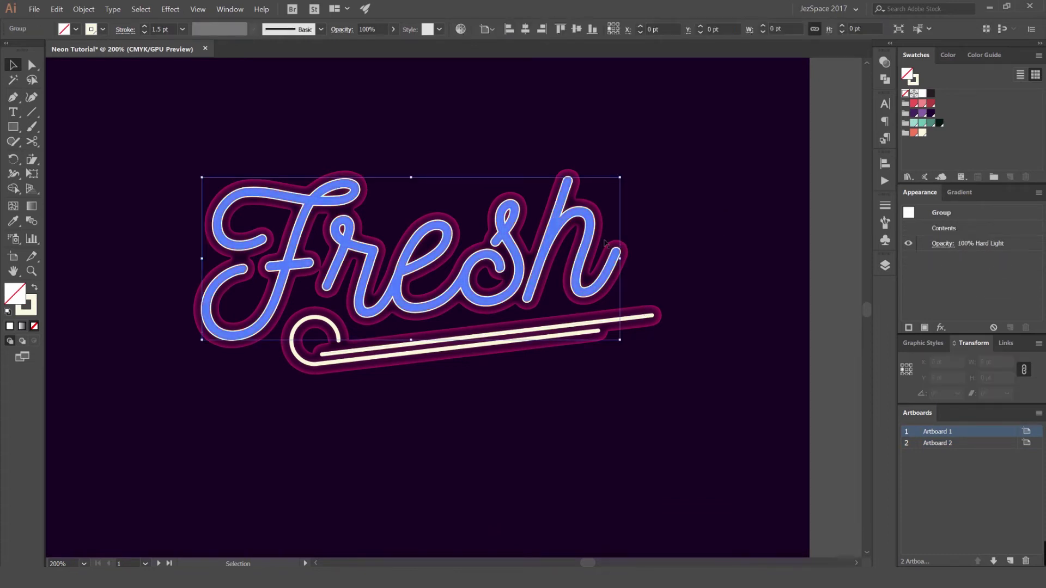
left_click(571, 250, "shift")
left_click(643, 236)
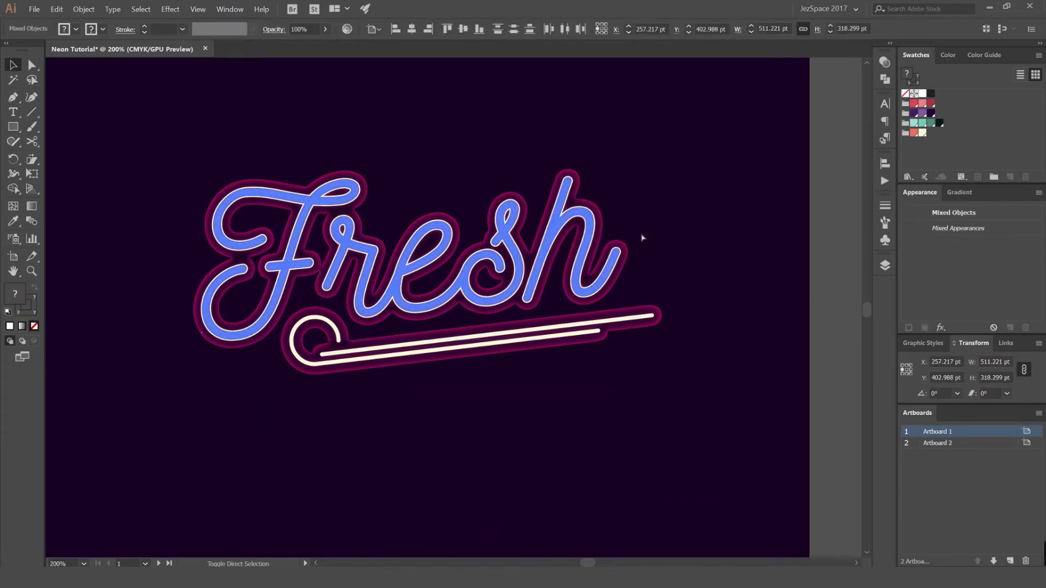
left_click(588, 243)
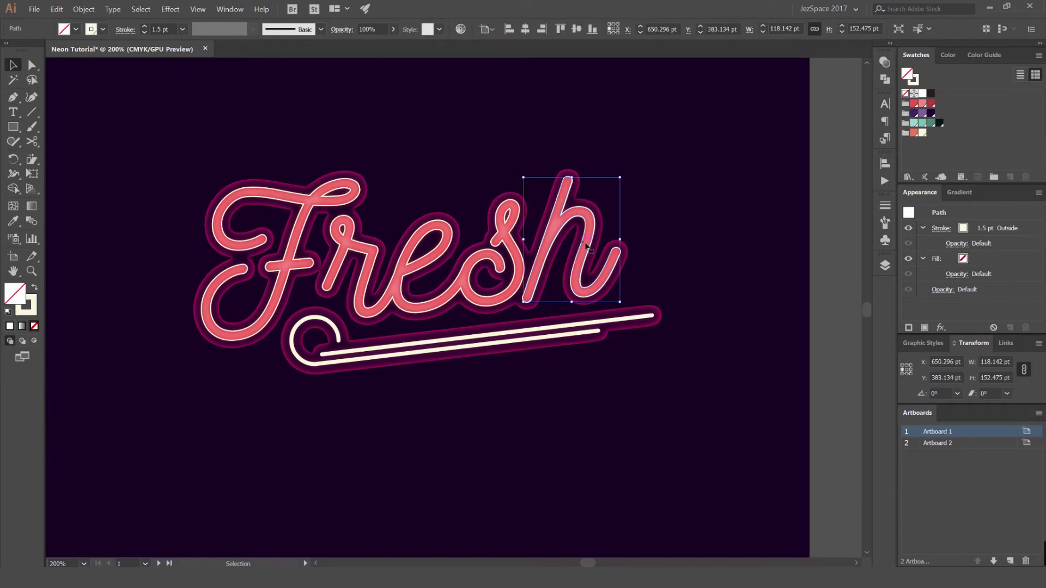
left_click(615, 228)
left_click_drag(551, 230, 605, 223)
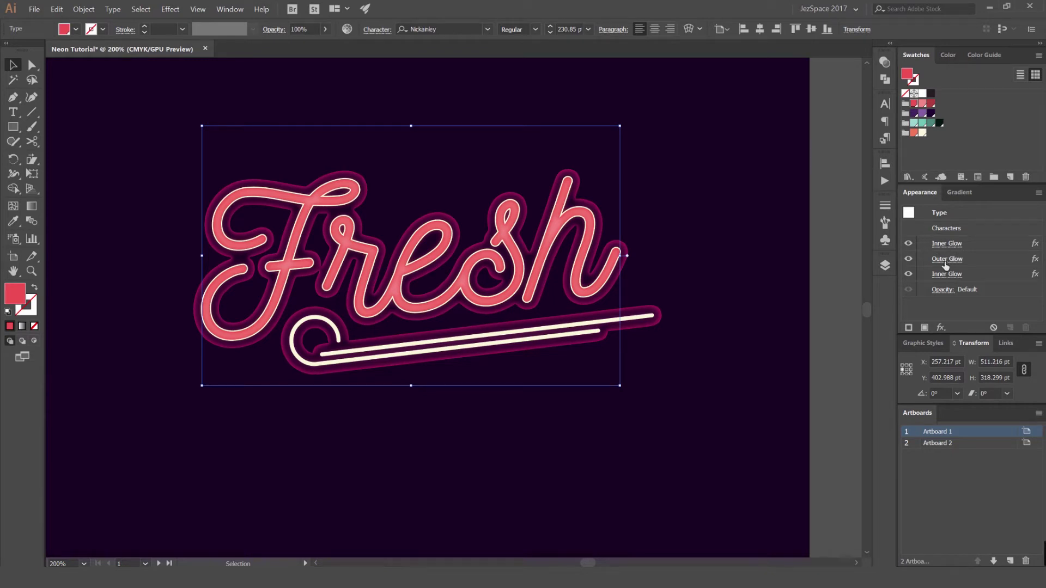
- Hide both Inner Glow effects and the Outer Glow effect on the "Fresh" text and deselect it
left_click(910, 252)
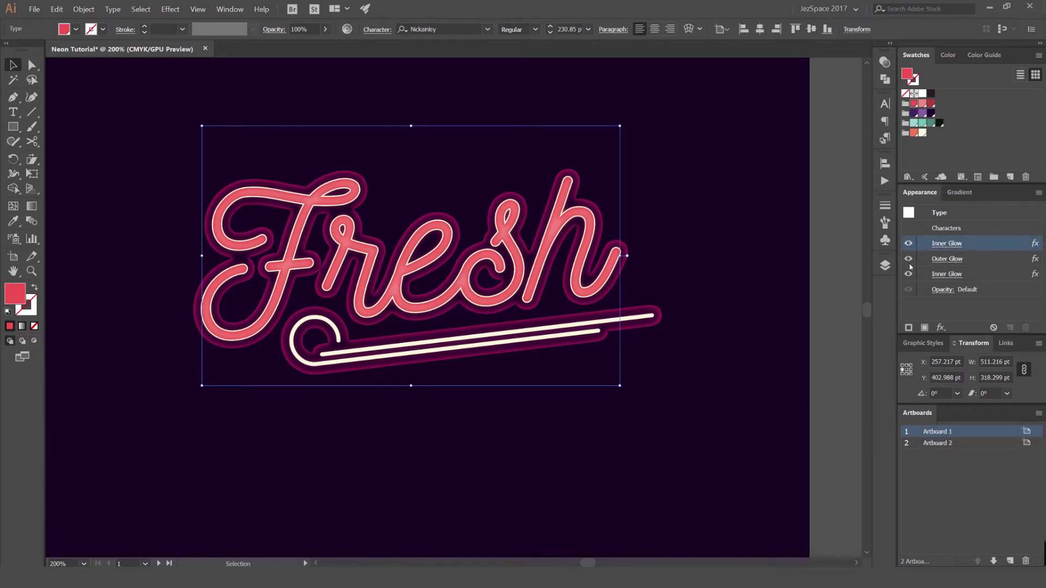
left_click(910, 264)
left_click(908, 275)
left_click(909, 260)
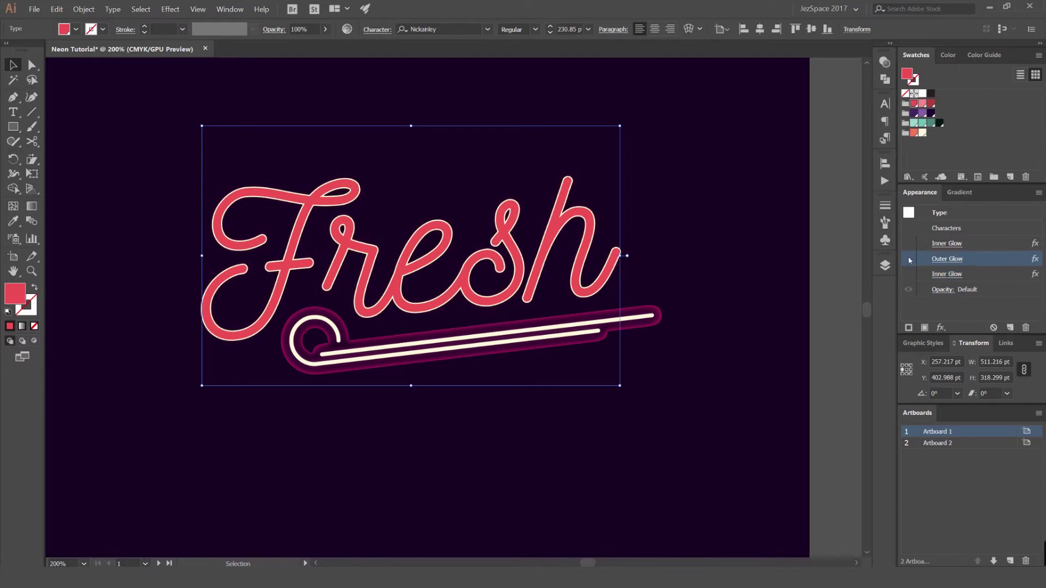
left_click(665, 201)
- Examine the "Fresh" lettering as editable type beneath its outlines, then leave text editing
key("ctrl+1")
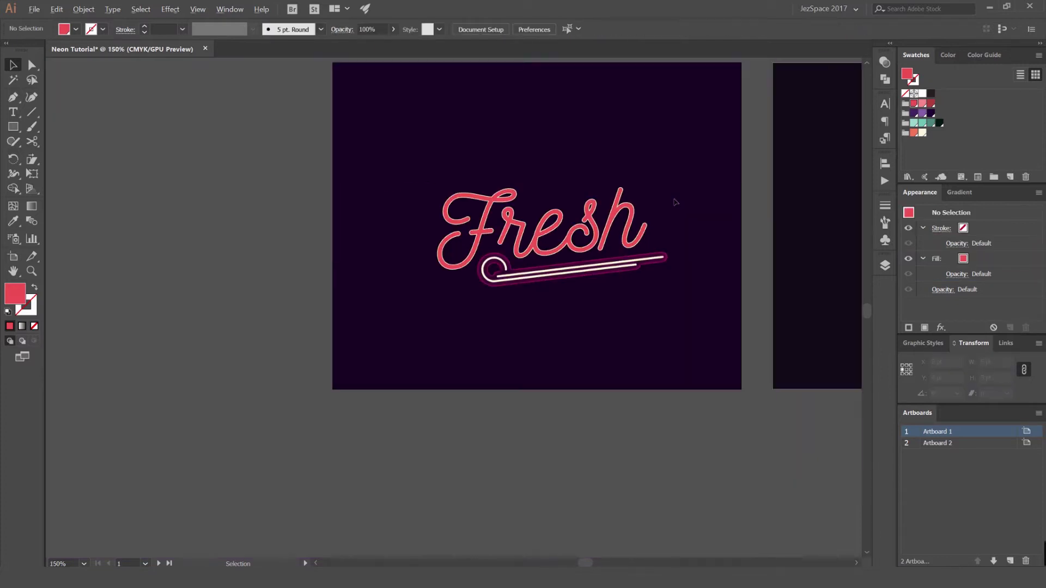
scroll(669, 180, "up", 1)
left_click(561, 218)
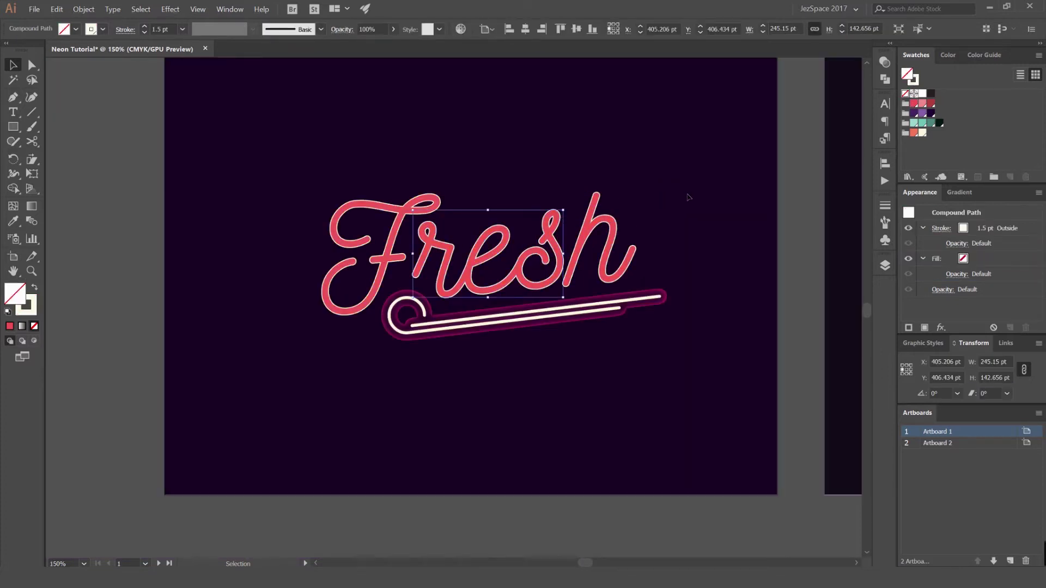
left_click(567, 243)
key("t")
key("v")
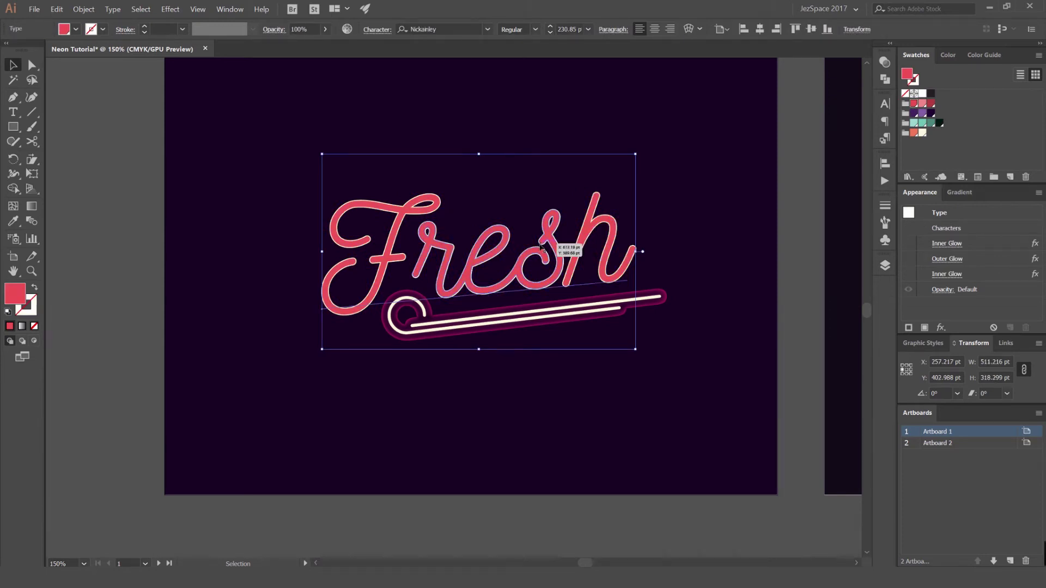
key("t")
left_click(555, 252)
key("BackSpace")
key("BackSpace")
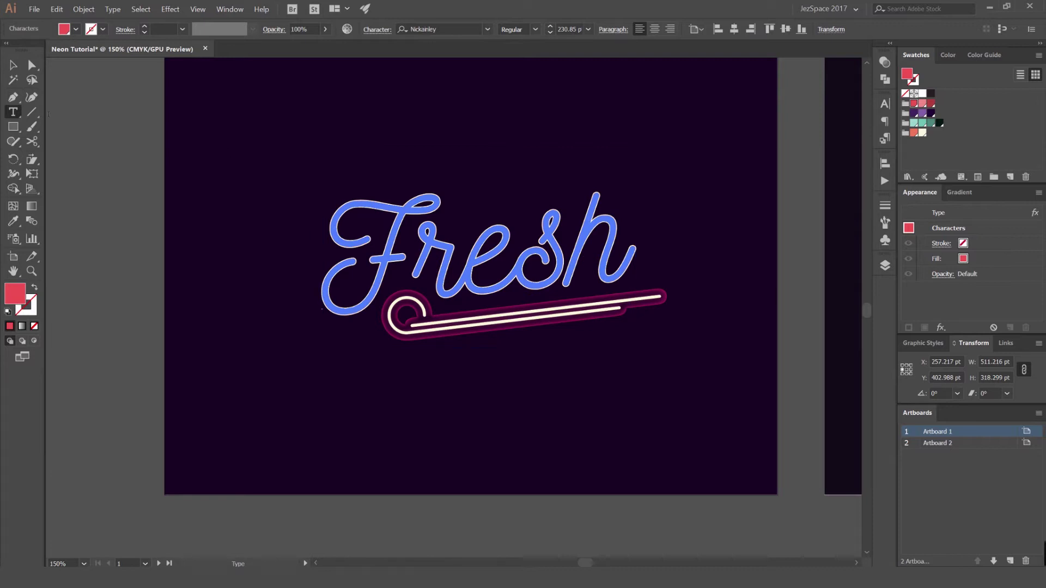
key("Escape")
- Select the "Neon" text on the second artboard and look up where the Appearance settings are enabled
left_click(764, 224)
left_click_drag(793, 194, 332, 246)
left_click_drag(628, 163, 457, 170)
left_click_drag(389, 166, 416, 146)
left_click(484, 225)
left_click_drag(626, 178, 590, 173)
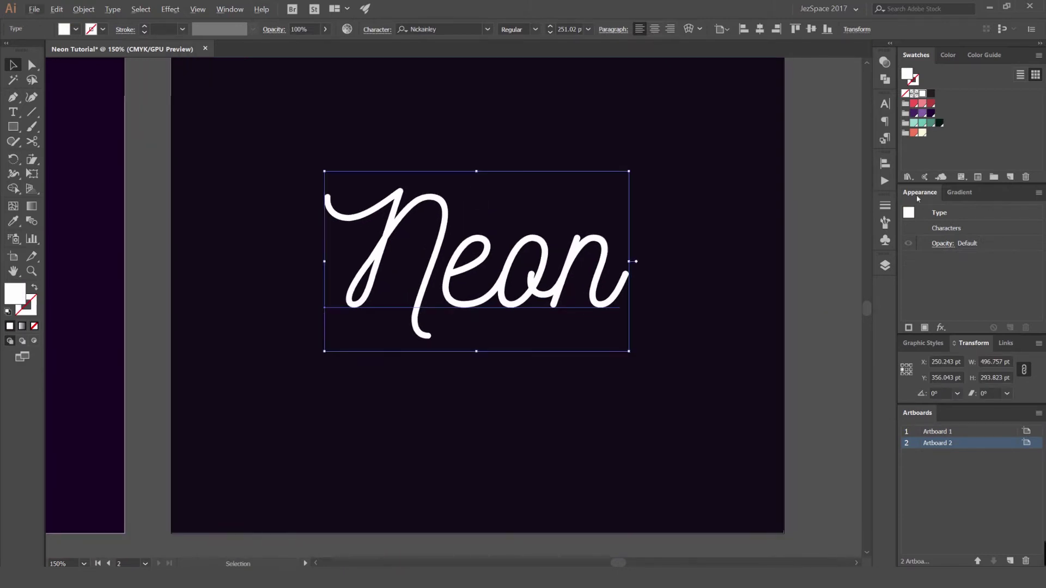
left_click(230, 9)
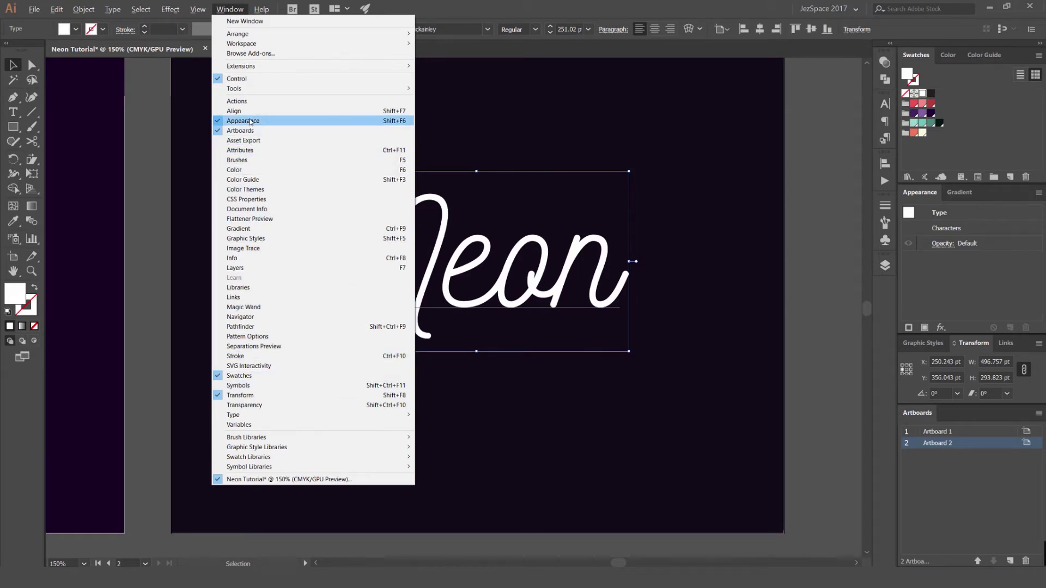
left_click(584, 178)
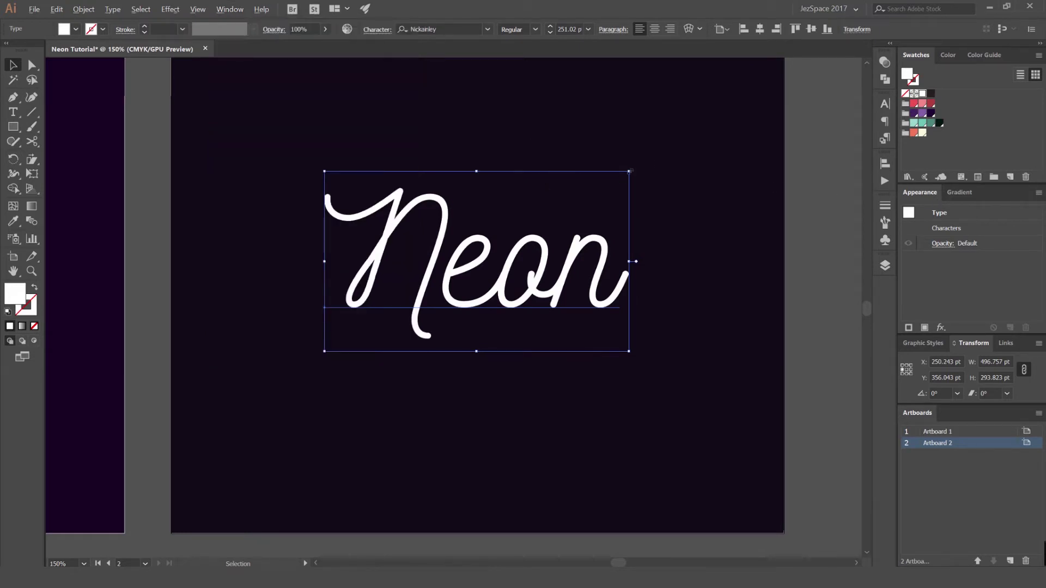
- Fill the "Neon" text with the bright red swatch from the first colour group and deselect it
scroll(622, 174, "up", 1)
left_click_drag(656, 197, 678, 193)
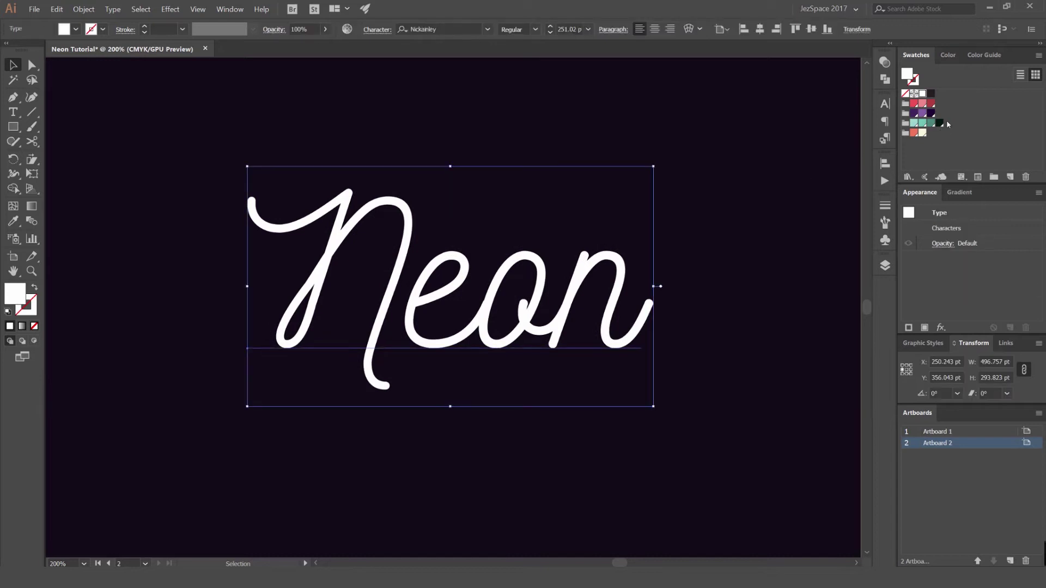
left_click(914, 104)
left_click(659, 191)
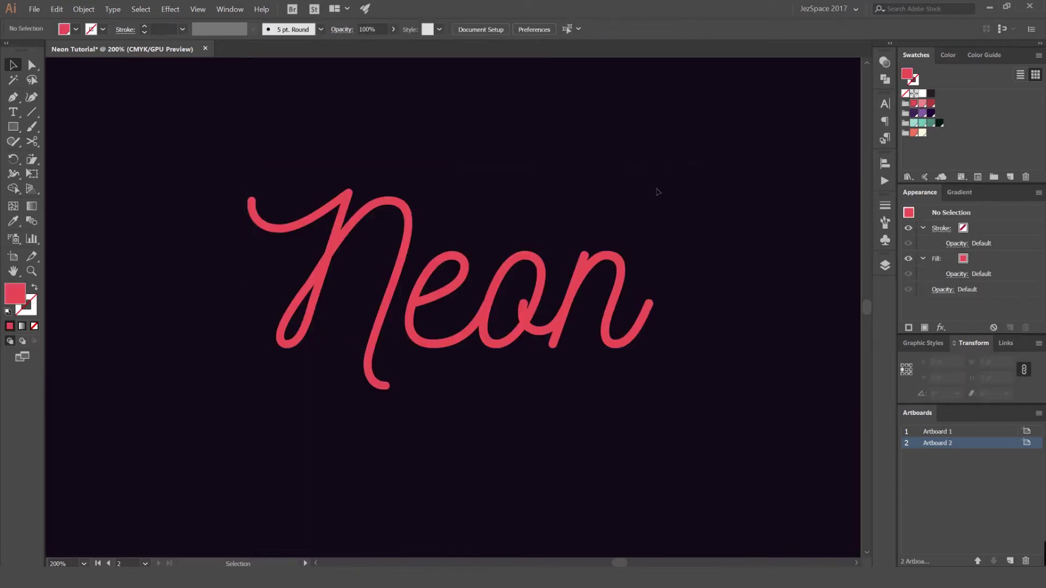
- Add an Outer Glow effect to the "Neon" text and compare the lettering with the preview on and off
left_click(597, 255)
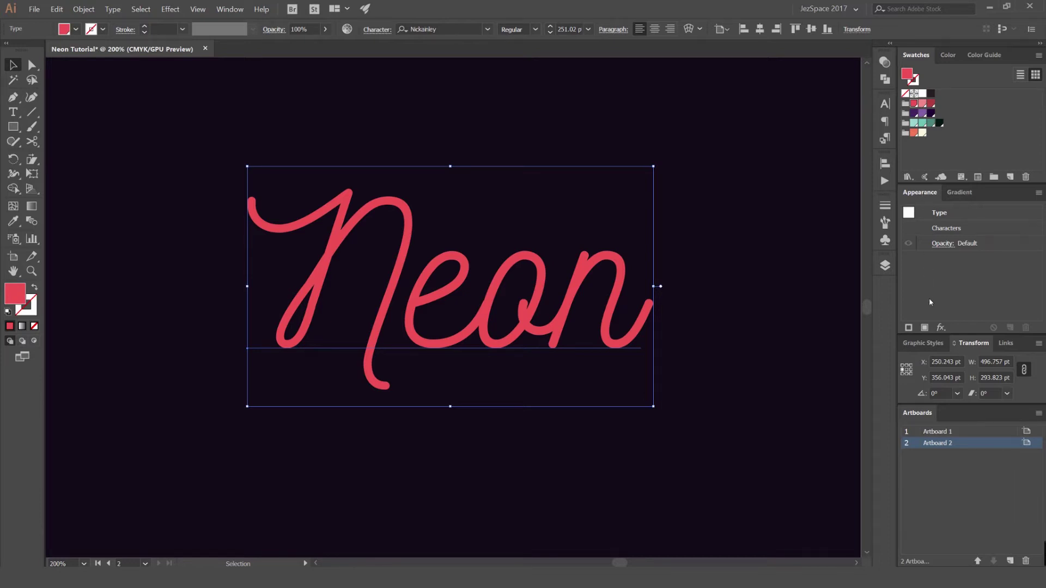
left_click(940, 328)
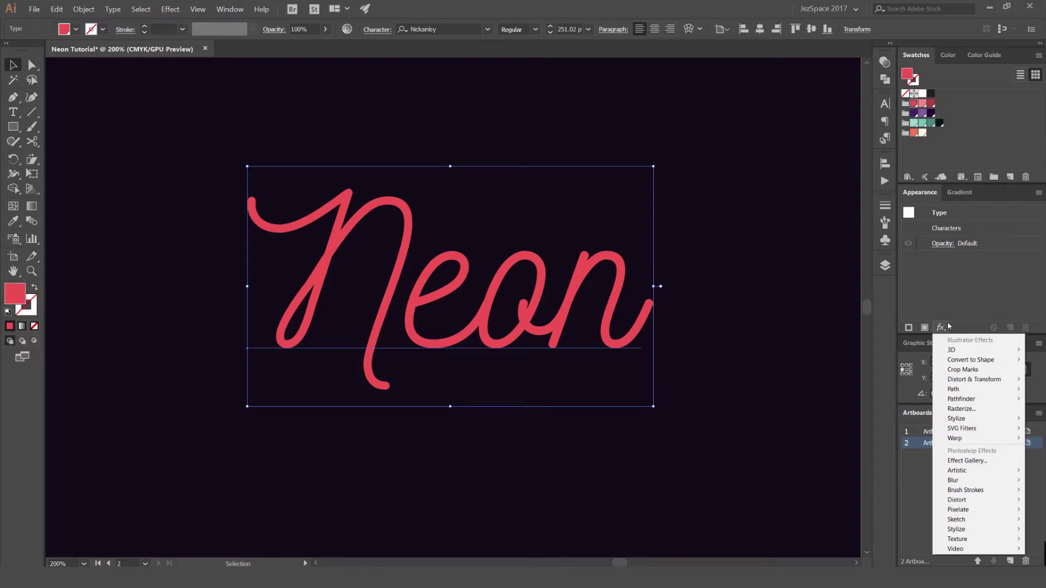
mouse_move(954, 420)
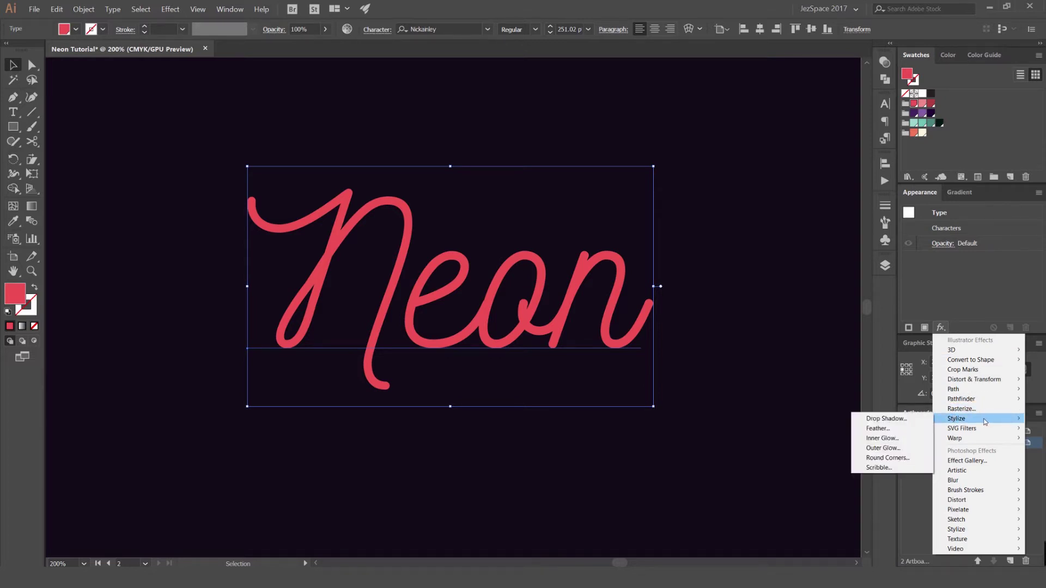
left_click(891, 449)
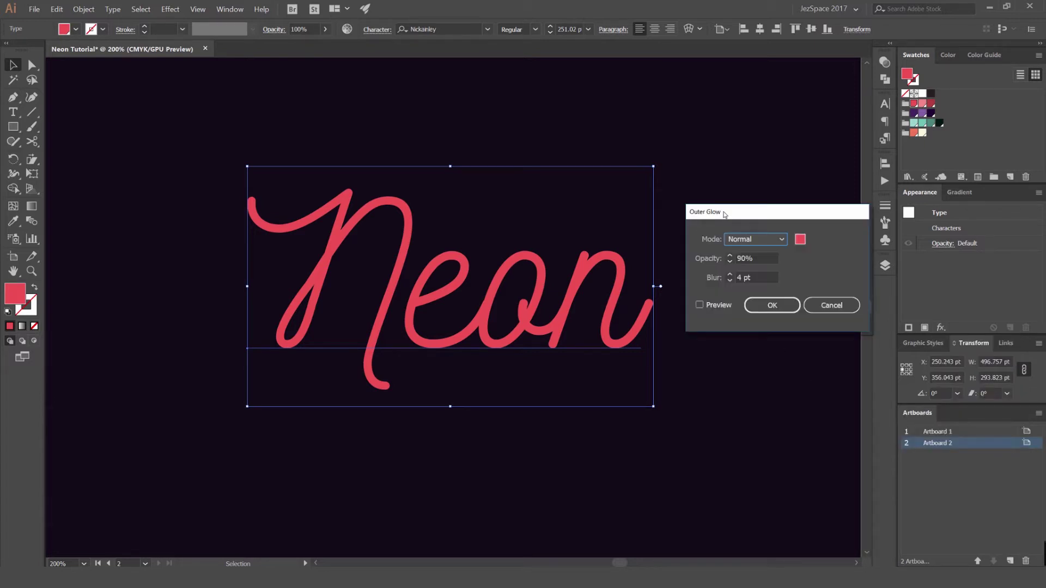
left_click_drag(724, 214, 718, 212)
left_click(694, 303)
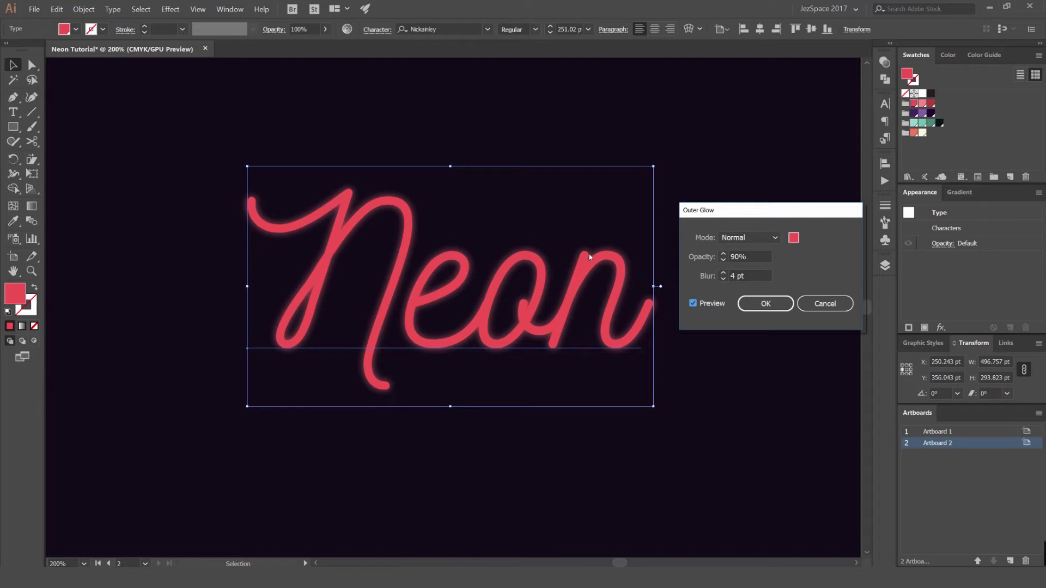
left_click(694, 303)
left_click(693, 304)
- Set the outer glow to 85% opacity and 5 pt blur, apply it, and deselect the "Neon" text
double_click(737, 257)
type("95")
key("Tab")
key("shift+Tab")
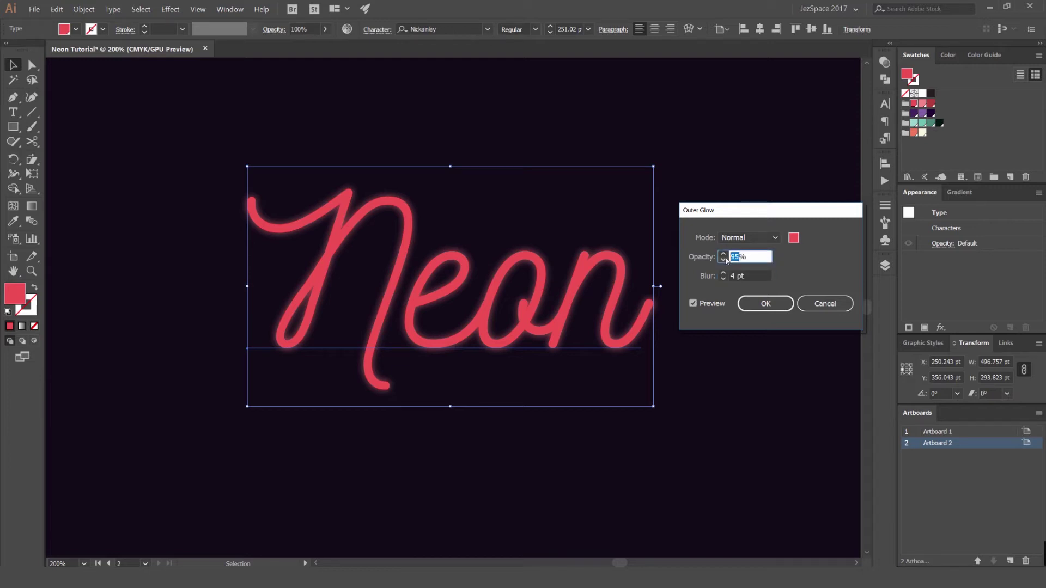
type("85")
key("Tab")
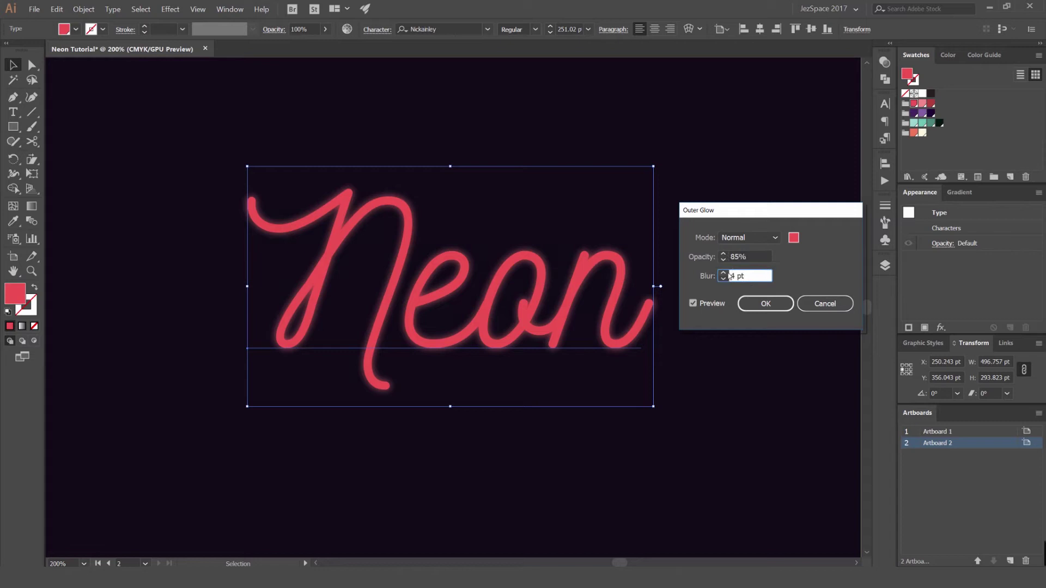
left_click(724, 273)
left_click(756, 305)
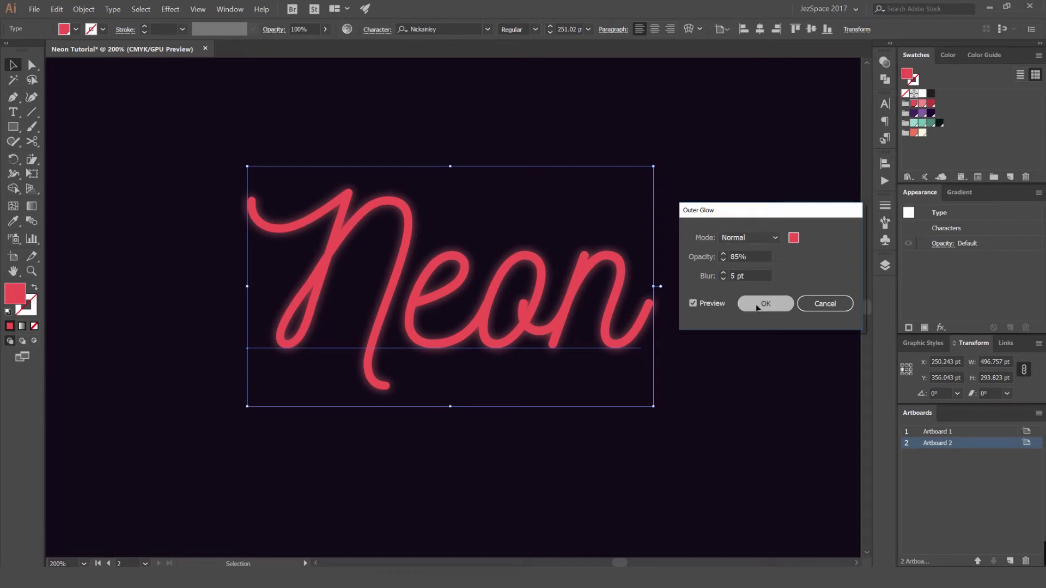
left_click(719, 217)
scroll(706, 224, "down", 2)
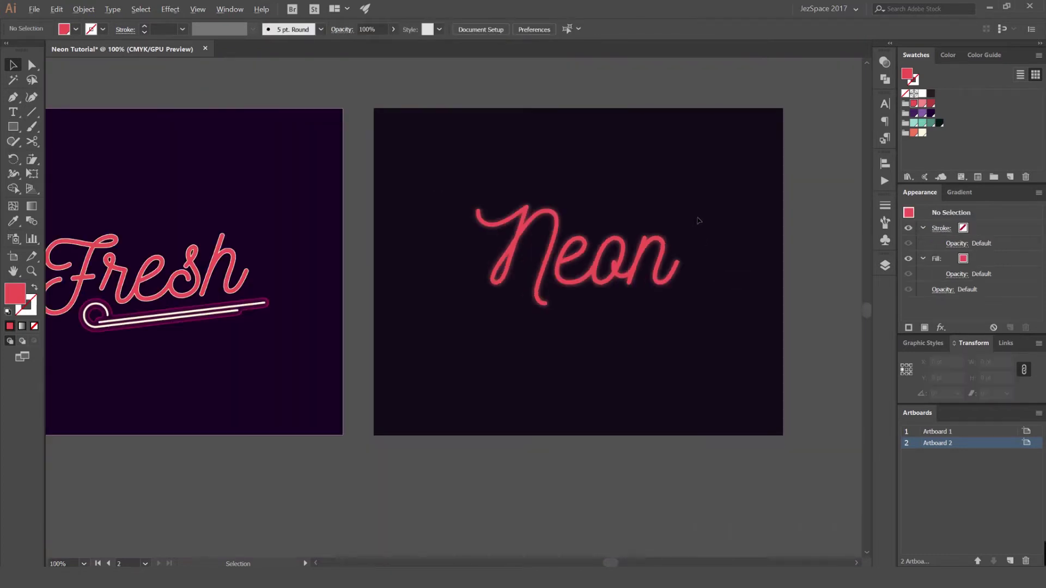
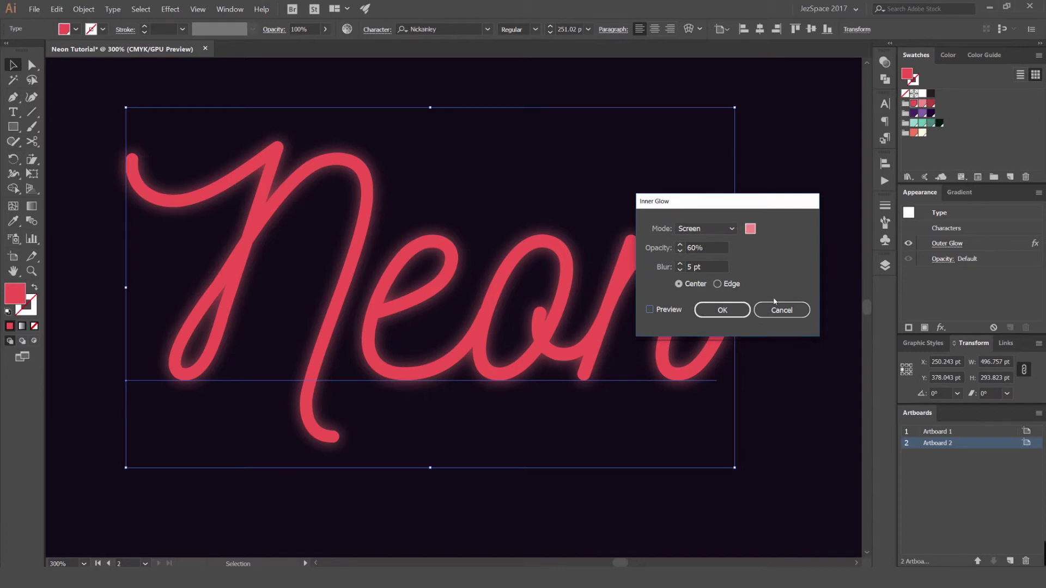
- Set the Inner Glow on the "Neon" text to start from the edge
left_click_drag(682, 202, 695, 201)
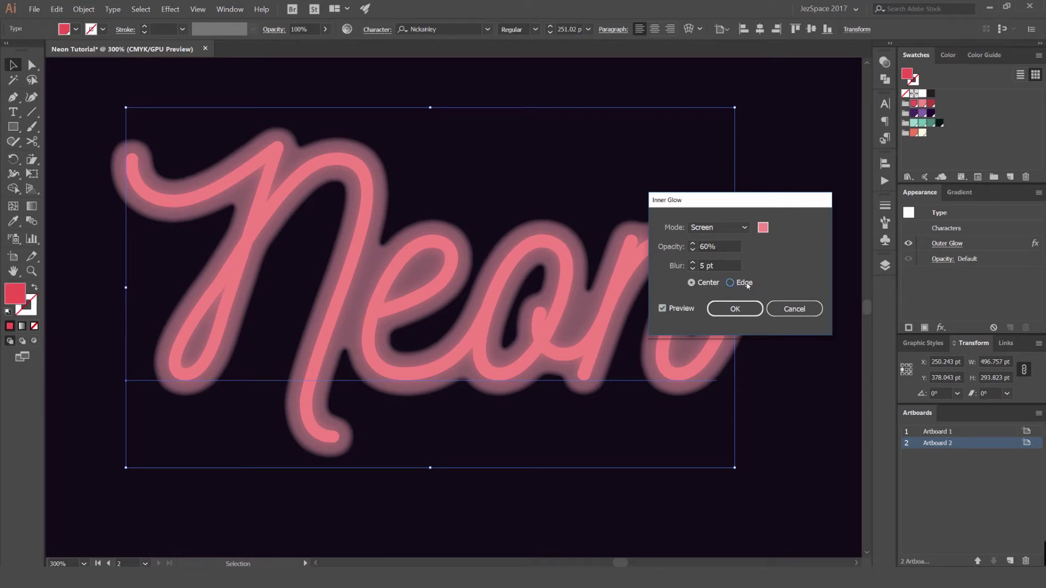
key("alt+e")
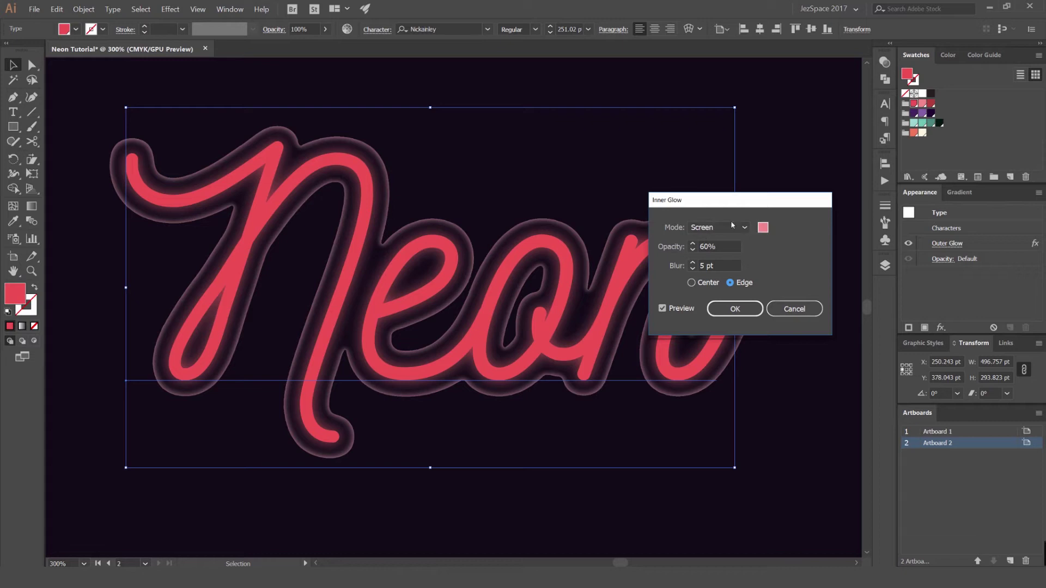
- Set the inner glow colour to the dark red swatch C=22 M=88 Y=76 K=12
left_click(763, 229)
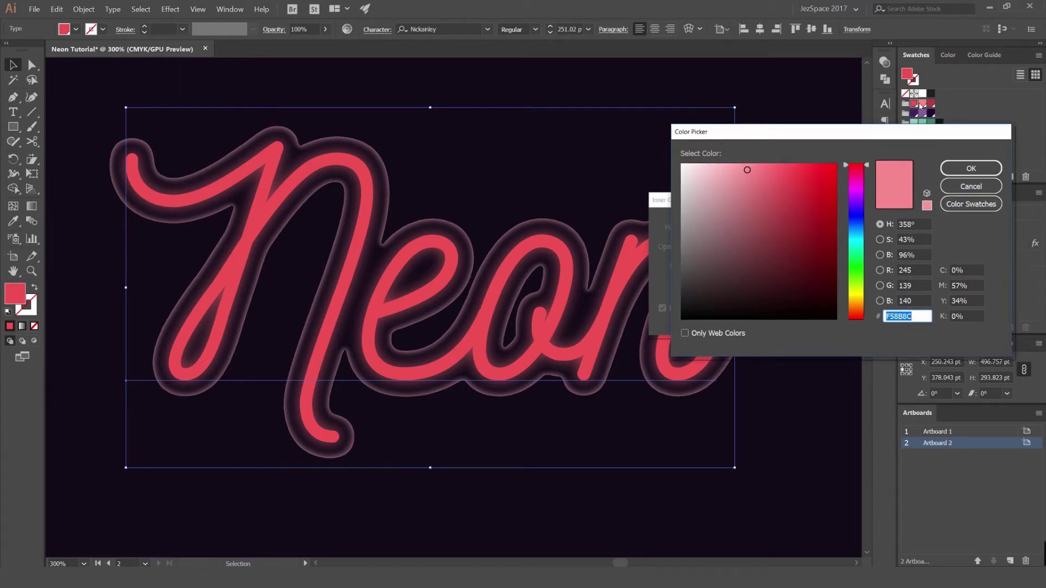
left_click(959, 205)
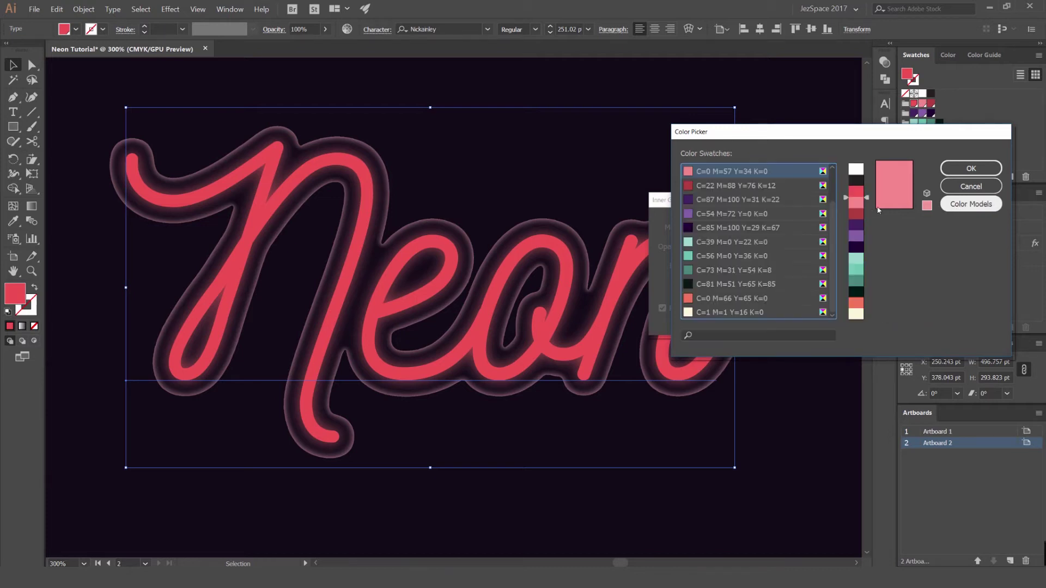
scroll(774, 212, "up", 1)
scroll(785, 215, "down", 1)
scroll(792, 217, "up", 1)
mouse_move(775, 140)
left_mouse_down()
mouse_move(823, 153)
mouse_move(765, 151)
left_mouse_up()
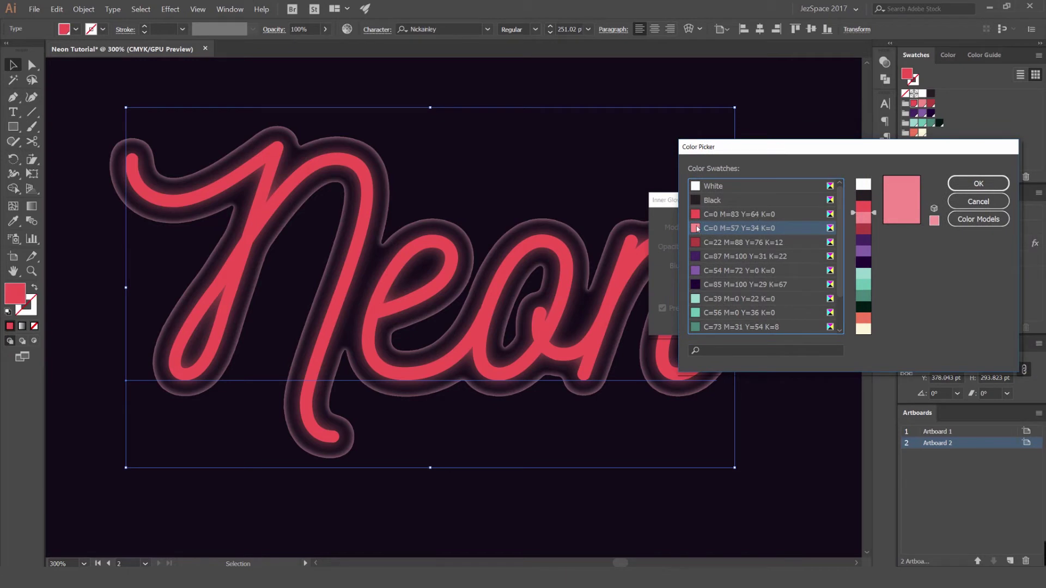
left_click(708, 242)
left_click(962, 186)
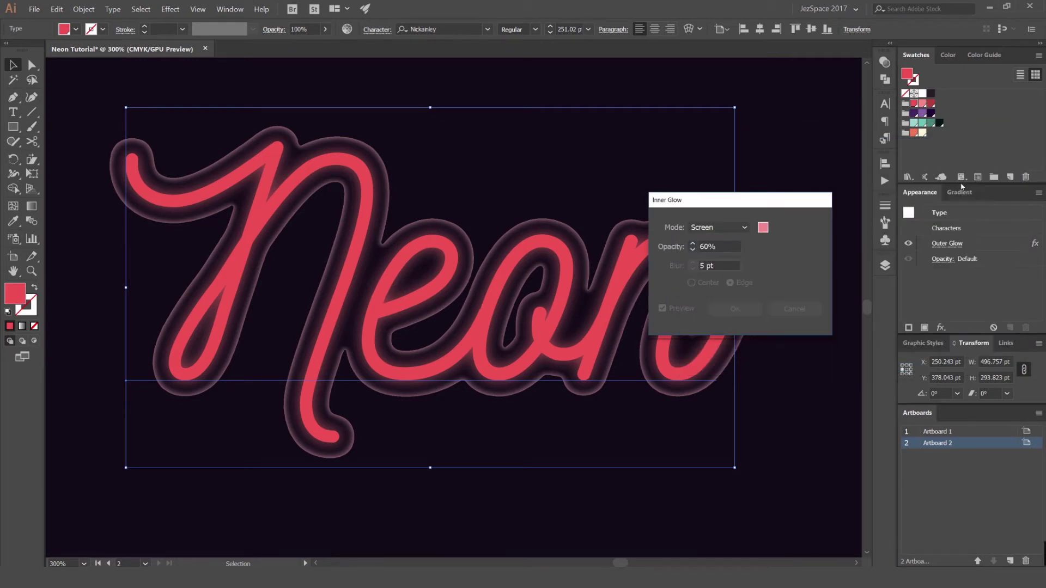
- Set the inner glow colour to the bright red swatch C=0 M=83 Y=64 K=0, using the Screen blending mode
left_click(763, 228)
left_click(979, 219)
left_click(761, 191)
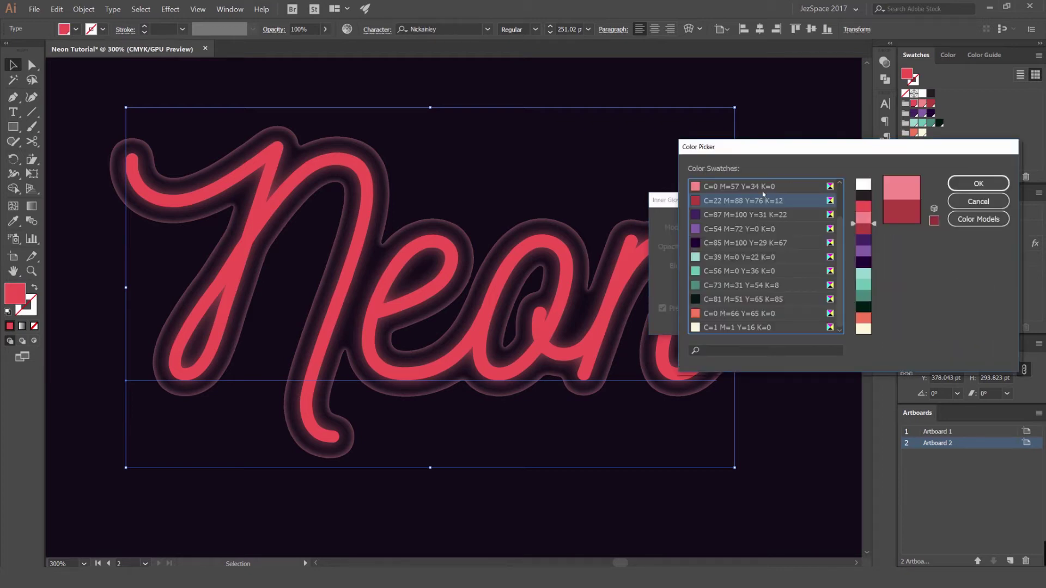
scroll(762, 197, "up", 1)
left_click(760, 214)
left_click(961, 188)
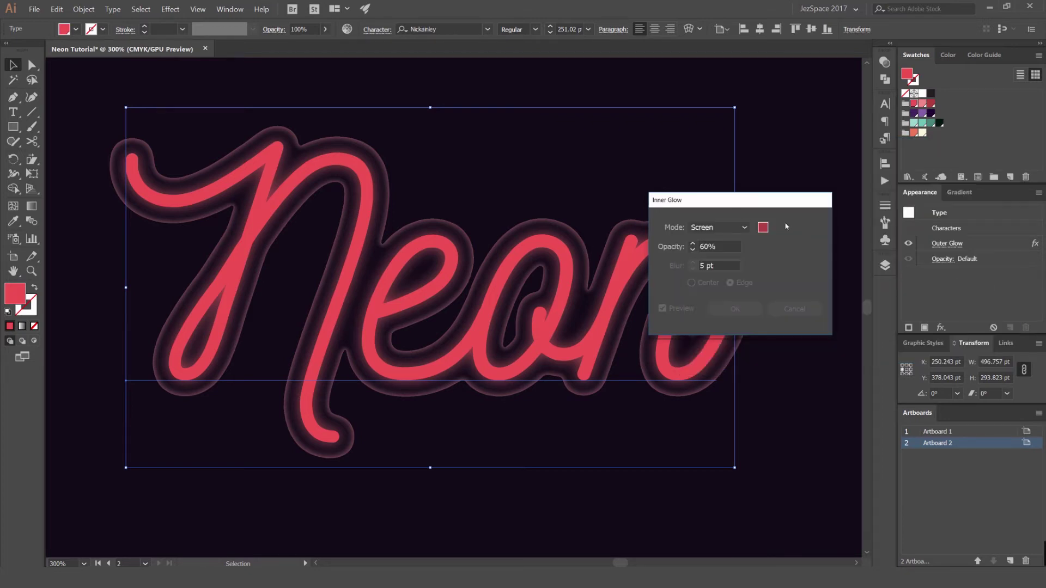
left_click(719, 228)
left_click(709, 228)
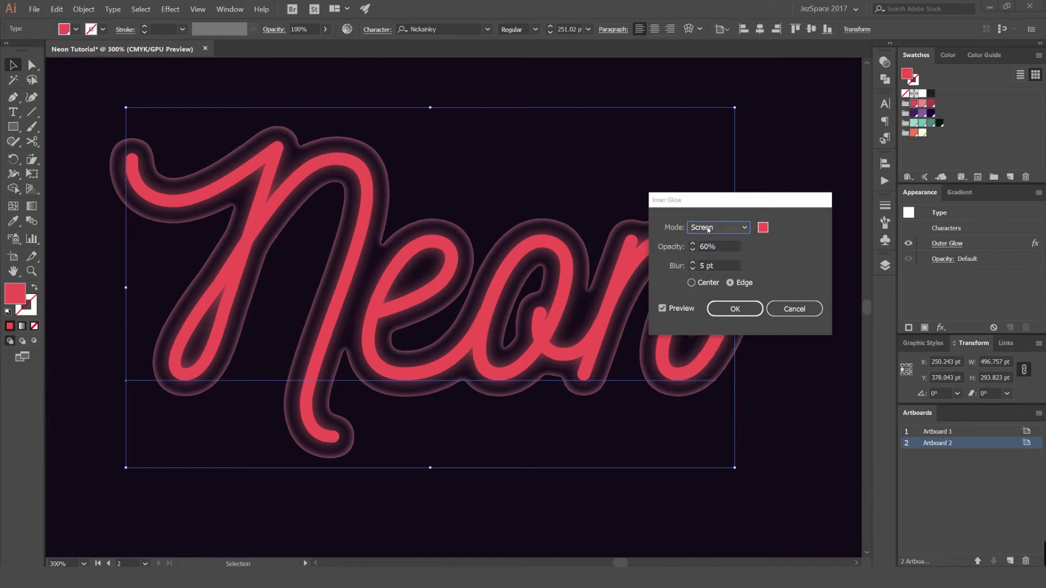
- Compare the Overlay and Hard Light blending modes for the inner glow on the "Neon" text
key("Down")
key("Down")
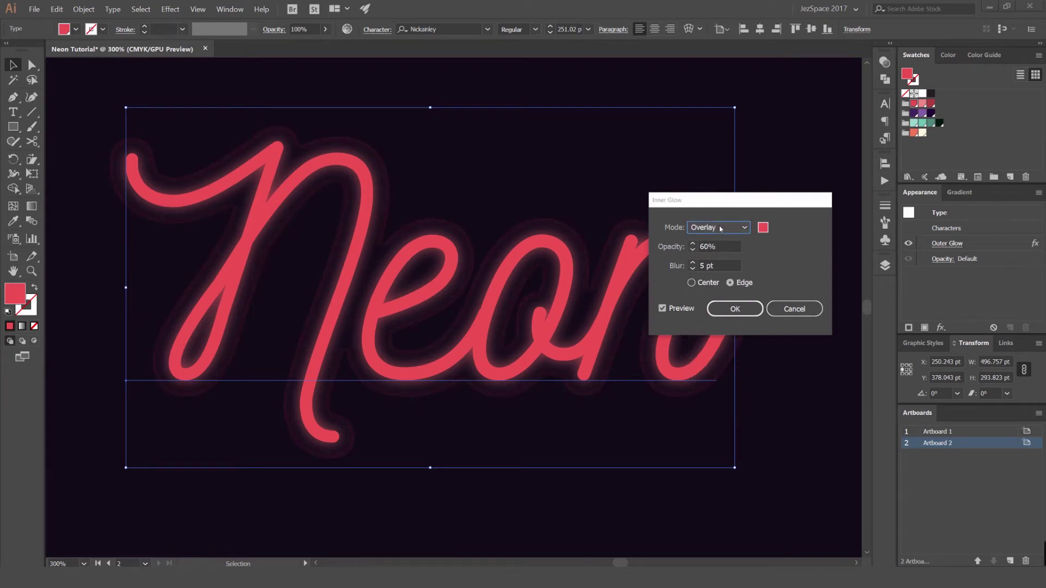
key("Down")
key("Down")
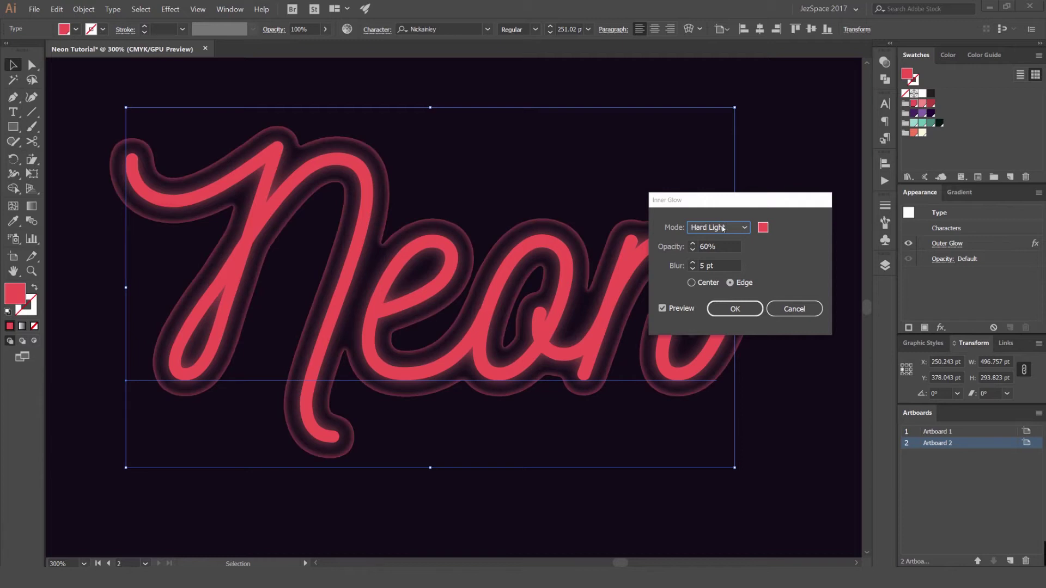
scroll(723, 229, "up", 3)
scroll(722, 227, "up", 3)
scroll(722, 228, "up", 2)
scroll(721, 225, "down", 2)
scroll(720, 227, "down", 1)
- Set the inner glow's blending mode to Hard Light
left_click(718, 231)
left_click(719, 231)
scroll(718, 227, "down", 1)
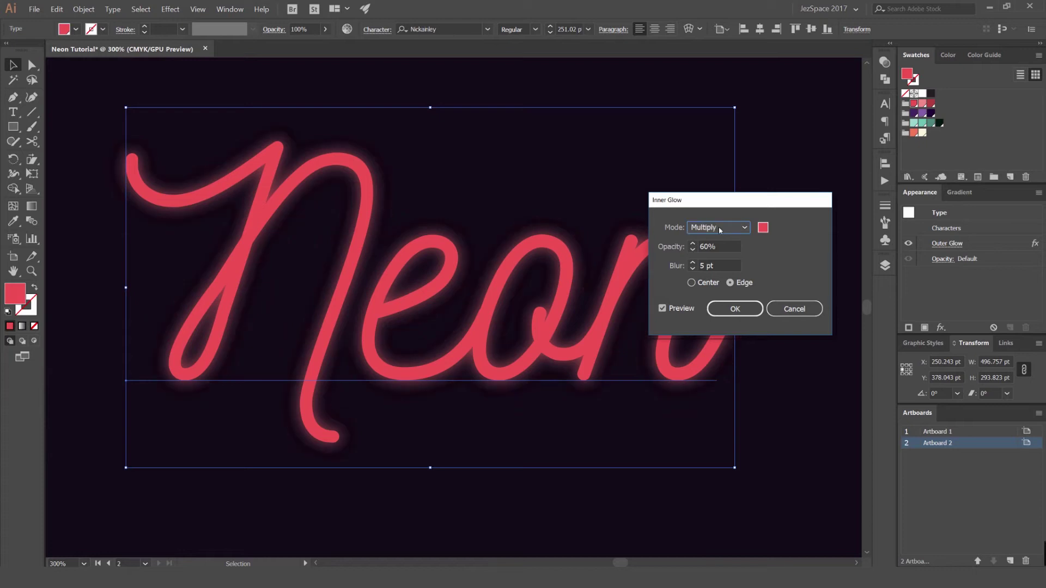
scroll(718, 226, "down", 1)
left_click(718, 227)
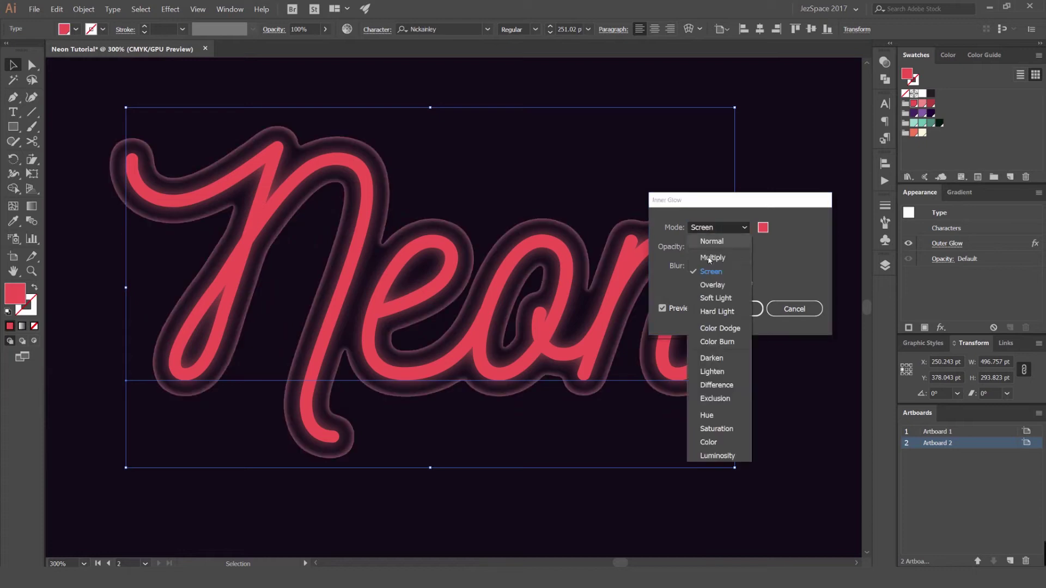
left_click(717, 312)
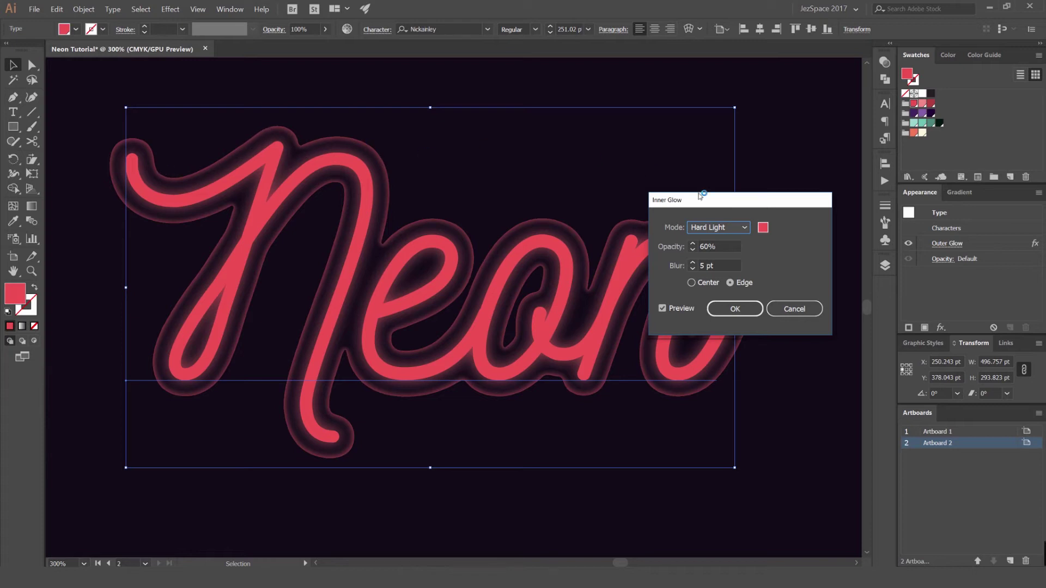
- Try blur amounts between 3 pt and 9 pt for the inner glow
left_click(695, 266)
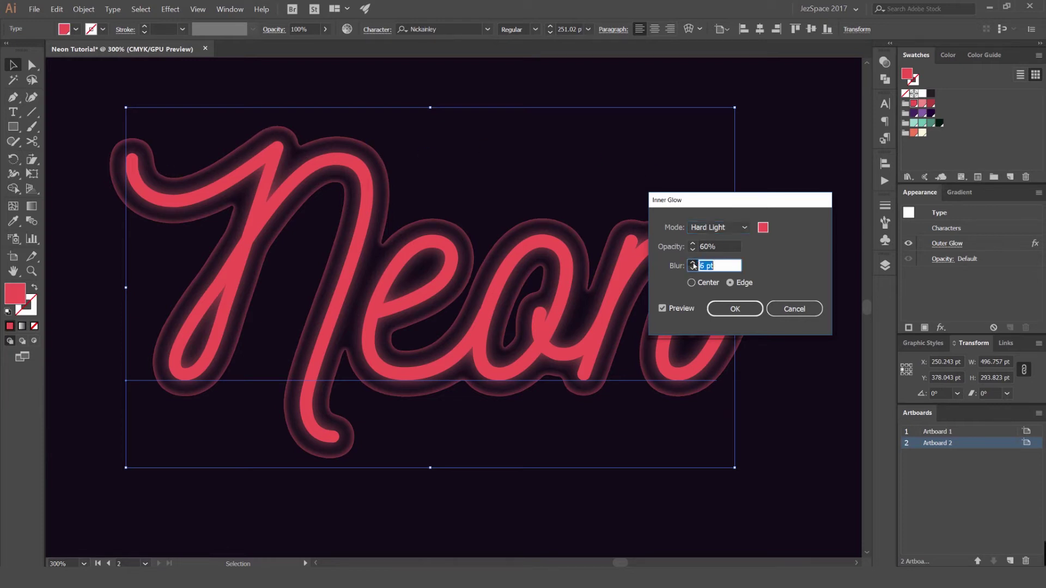
key("Up")
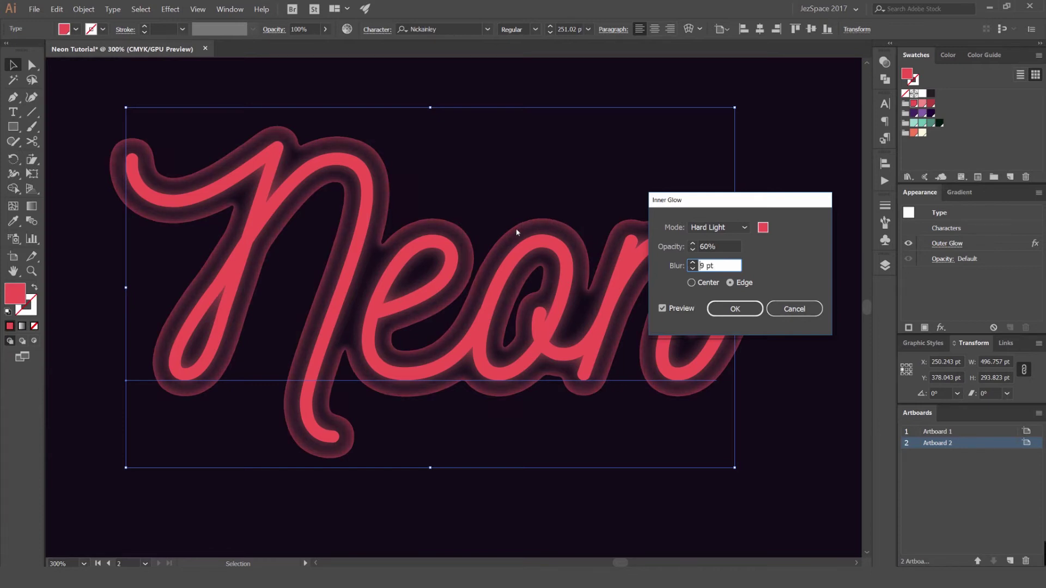
left_click(694, 268)
left_click(693, 268)
left_click(693, 268)
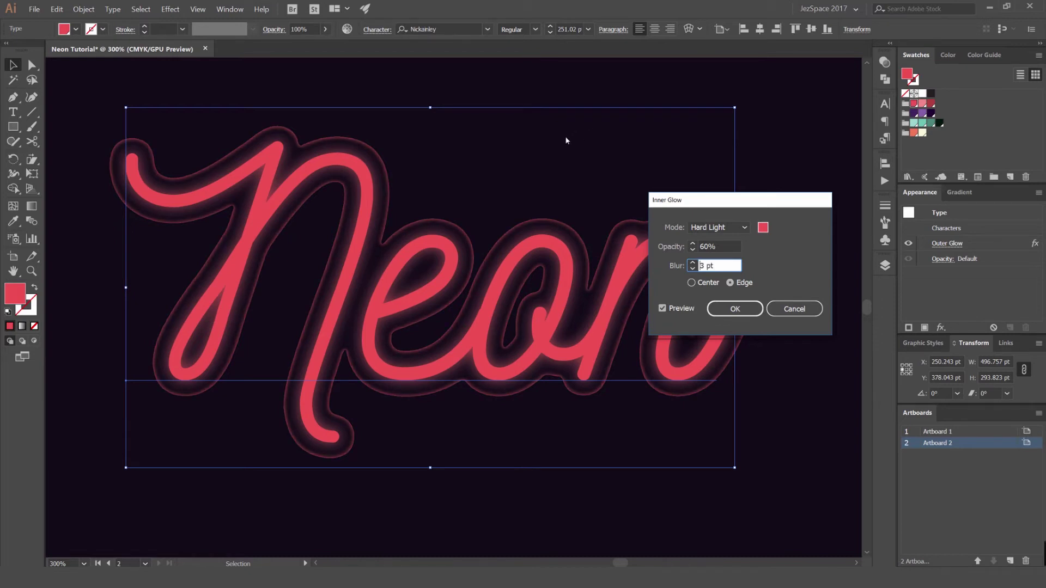
left_click(694, 268)
left_click(692, 264)
left_click(692, 264)
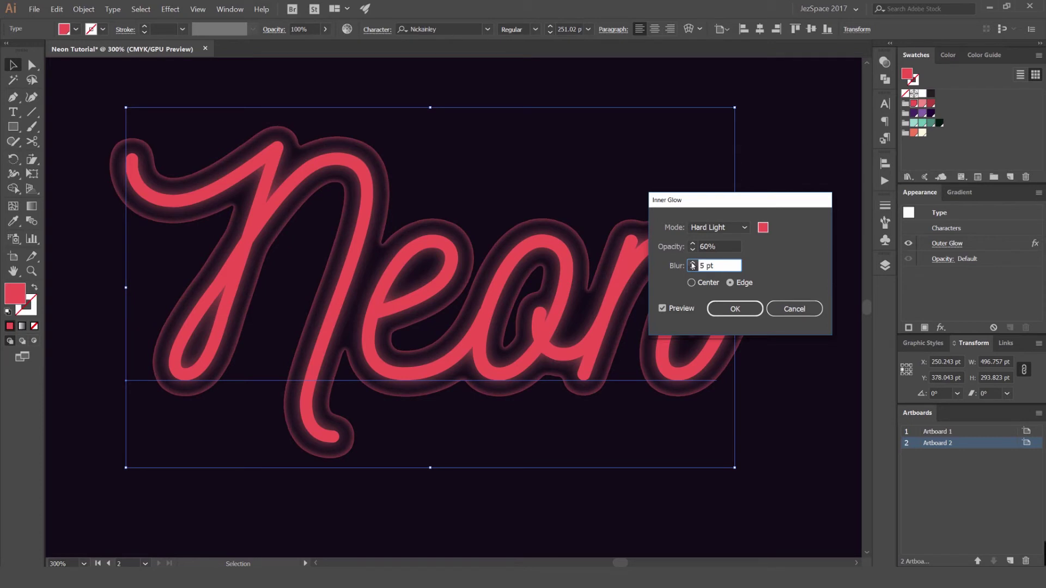
- Set the inner glow to 4 pt blur and 70% opacity, apply it, and deselect the "Neon" text
left_click(692, 268)
left_click(701, 246)
key("Return")
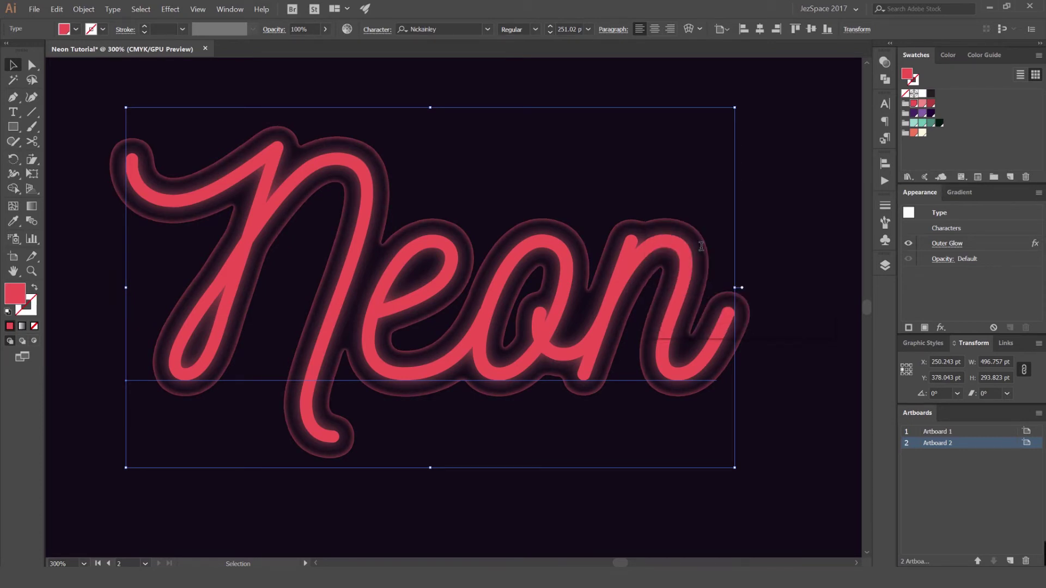
left_click(776, 170)
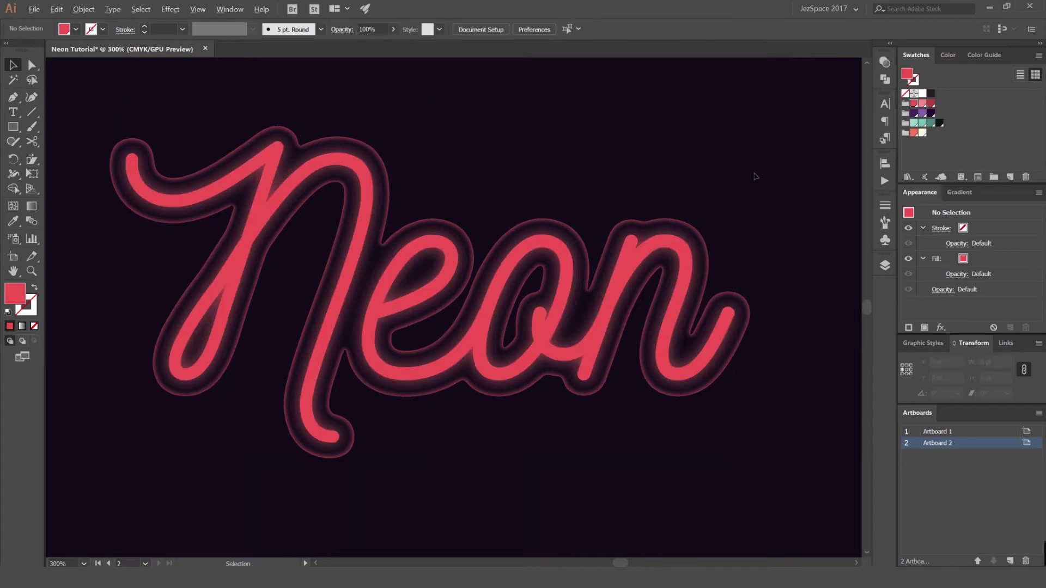
- Compare the "Neon" glow with the "Fresh" sign on the other artboard and reselect the "Neon" text
scroll(749, 163, "down", 3)
left_click_drag(779, 126, 729, 157)
scroll(724, 152, "down", 1)
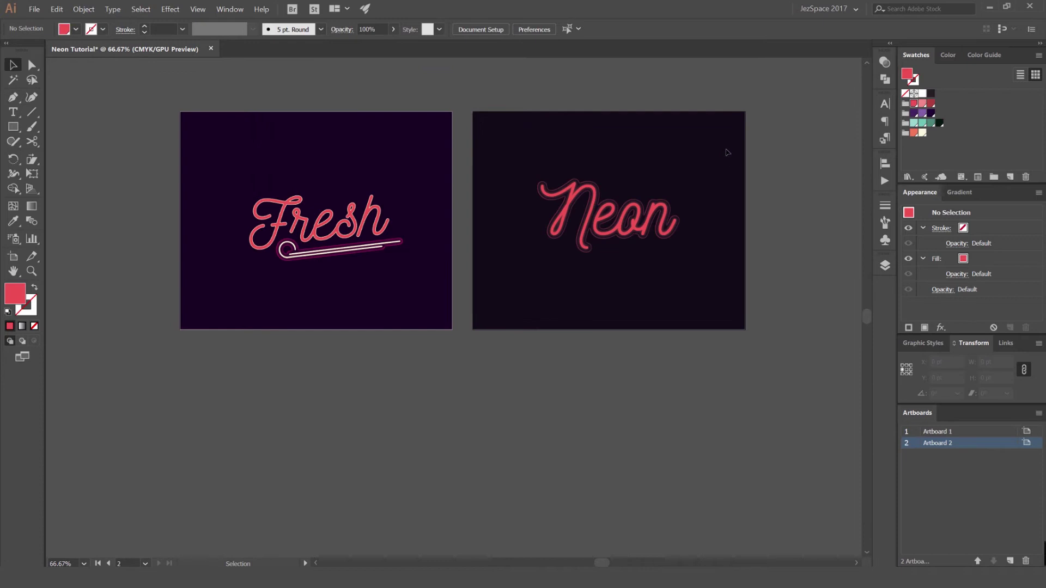
scroll(670, 180, "up", 3)
scroll(571, 180, "up", 1)
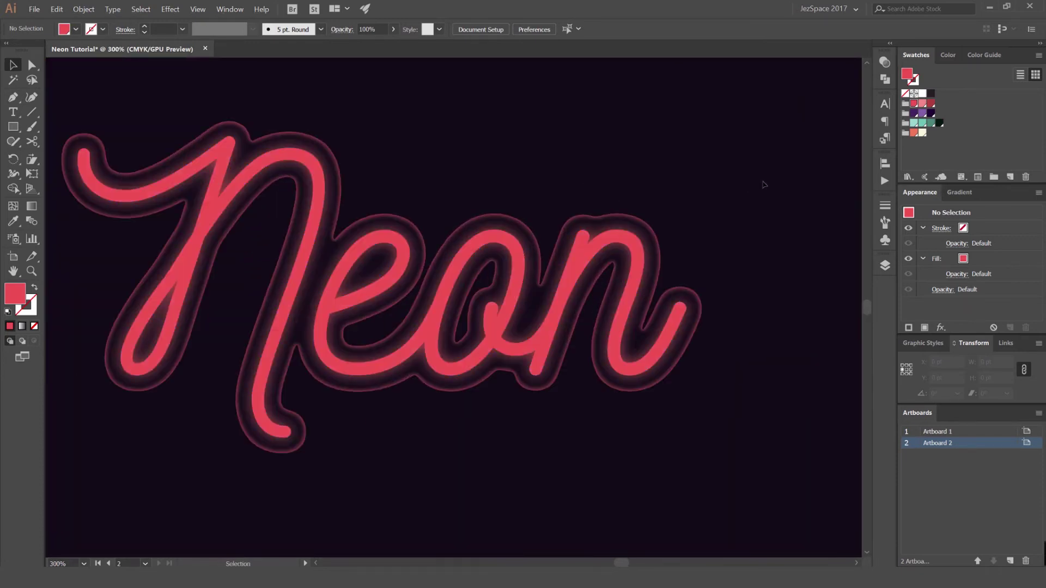
left_click(666, 235)
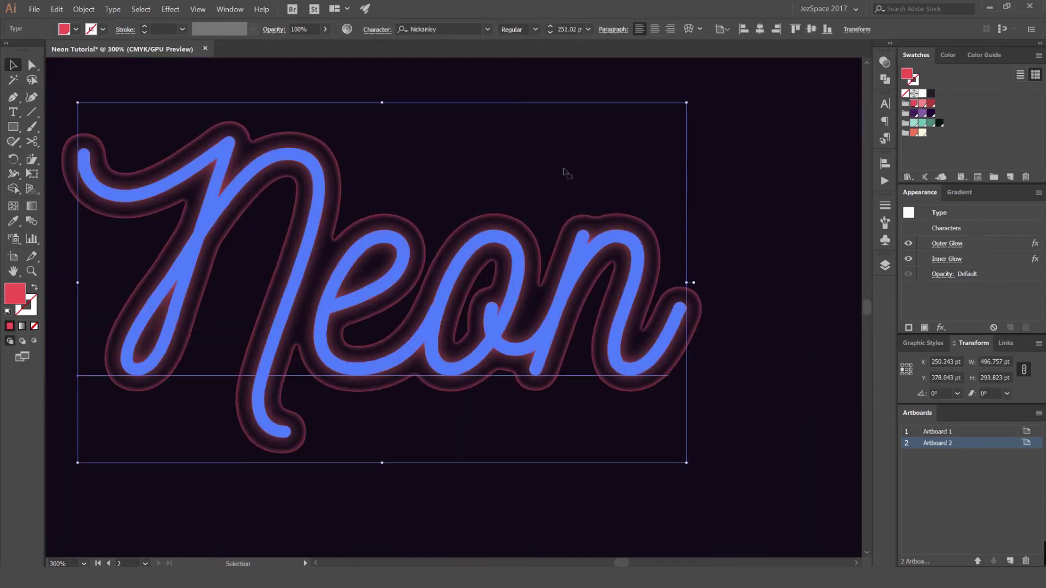
left_click(941, 328)
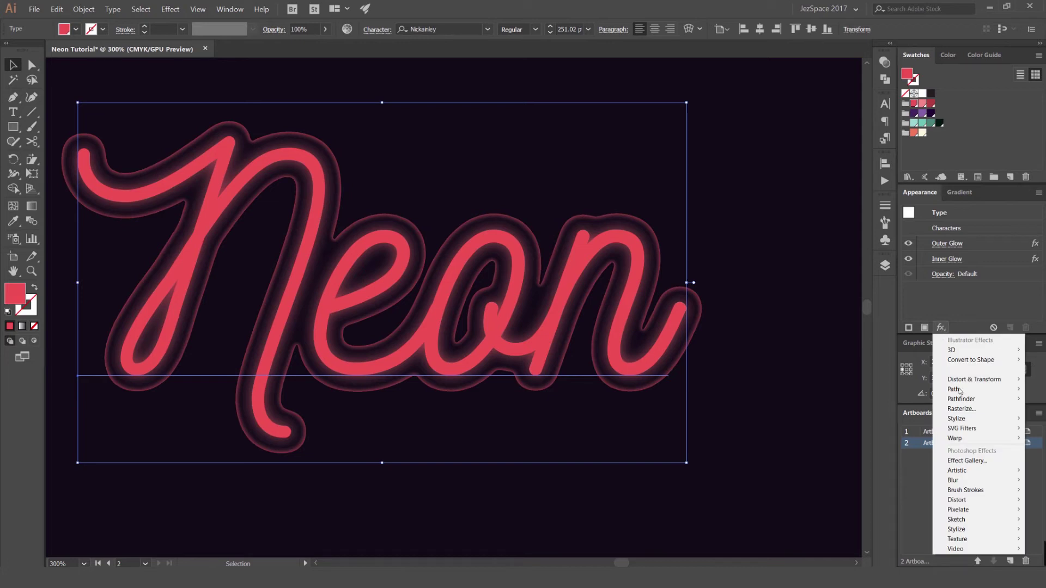
mouse_move(958, 419)
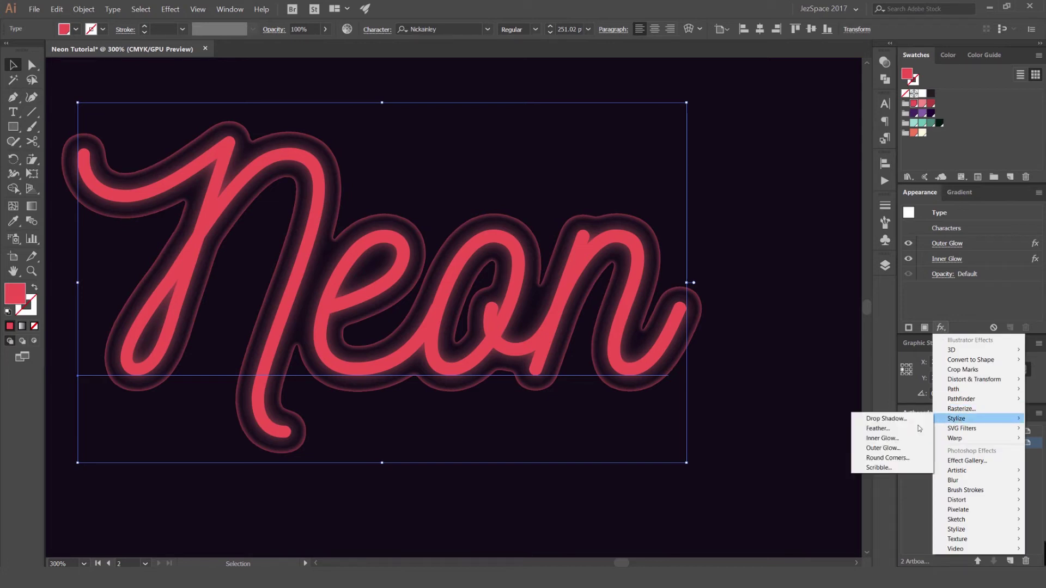
left_click(884, 440)
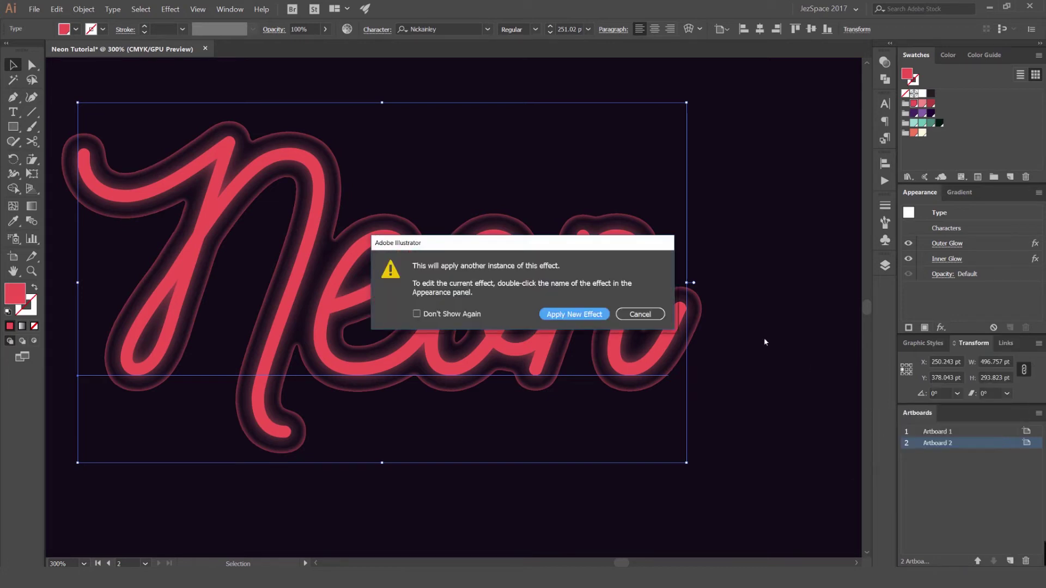
left_click(571, 315)
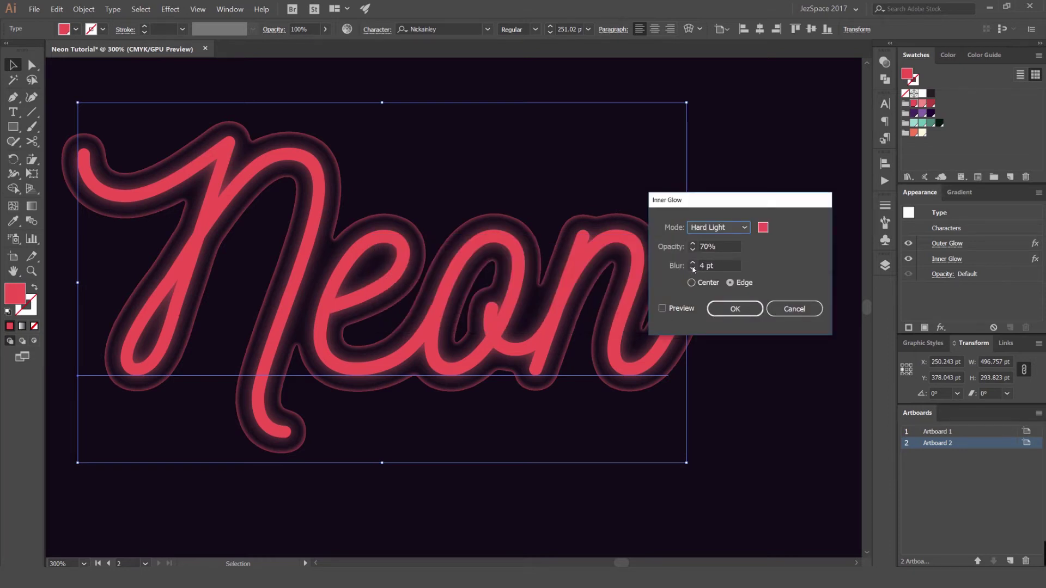
left_click(788, 307)
- Duplicate the Inner Glow effect on the "Neon" text and move one copy above the Outer Glow
left_click(955, 258)
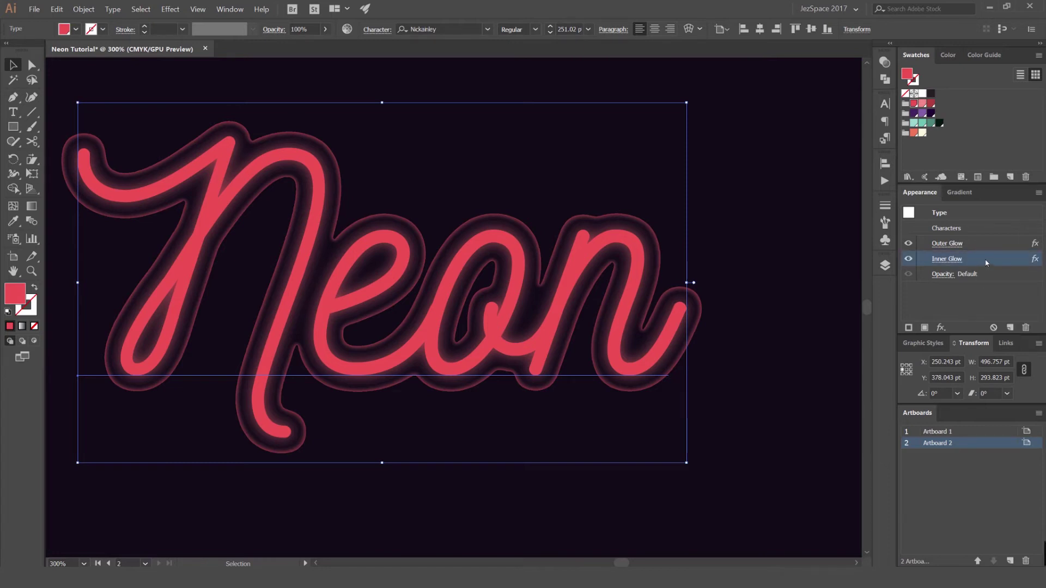
left_click(1010, 328)
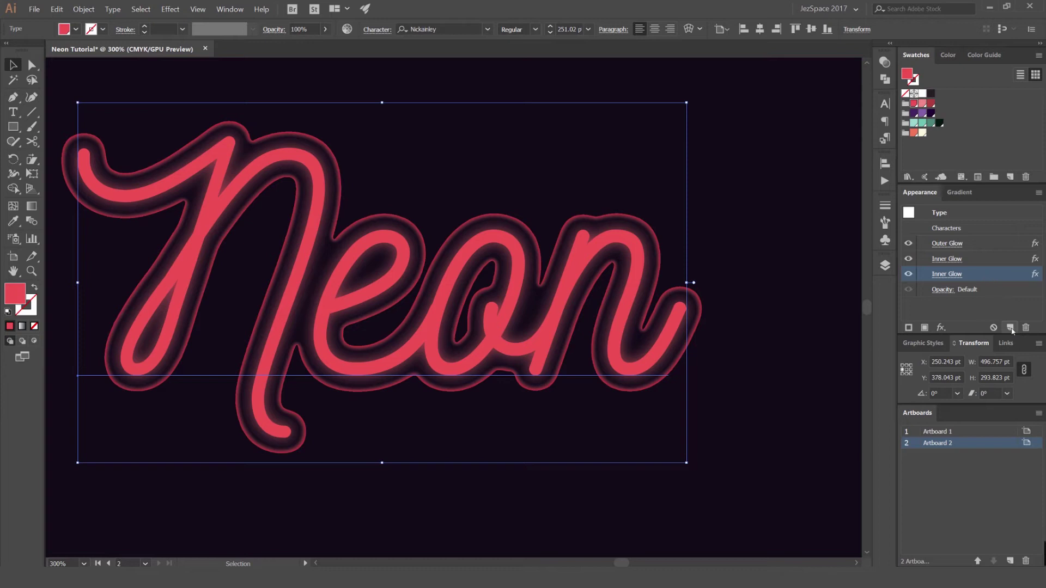
left_click_drag(974, 276, 966, 243)
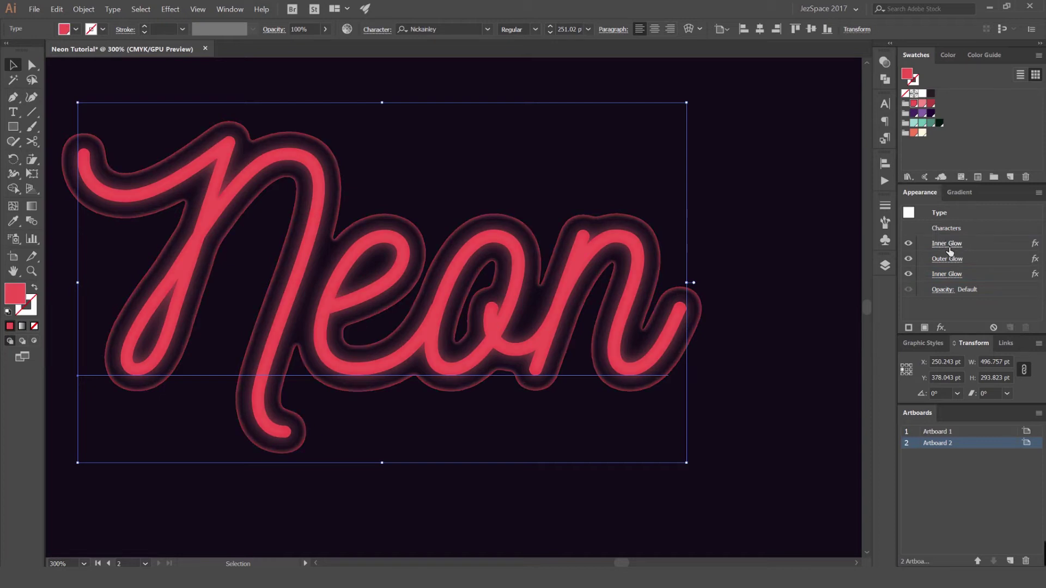
- Preview the upper Inner Glow and set its colour to the light pink swatch C=0 M=57 Y=34 K=0
left_click(947, 243)
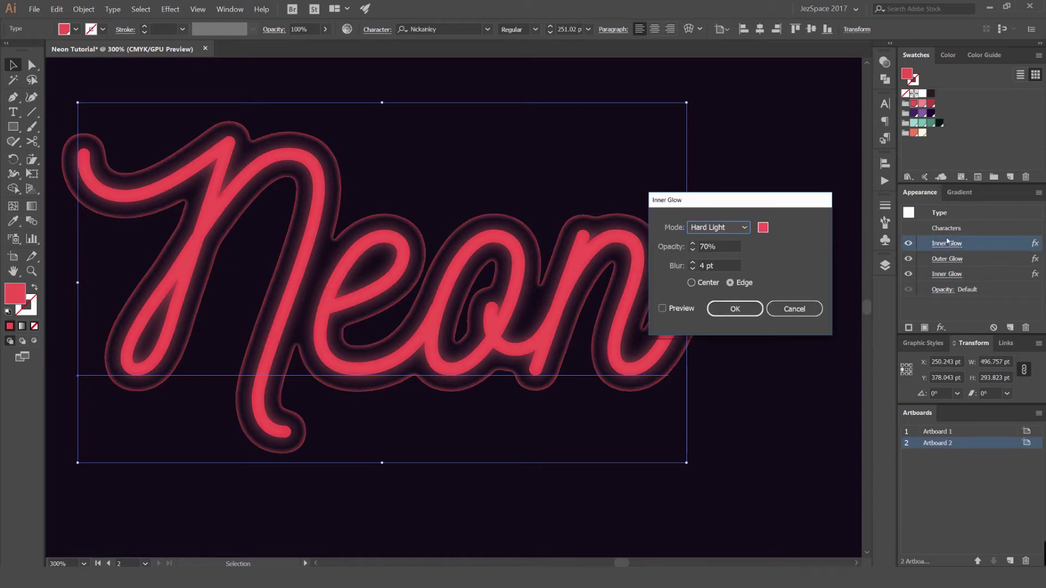
left_click(681, 308)
left_click(763, 227)
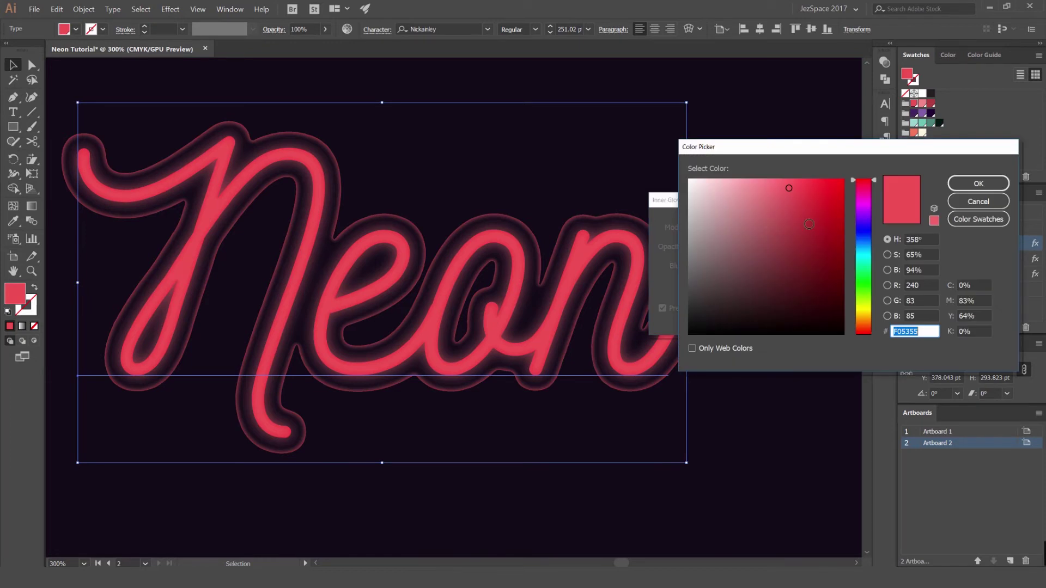
left_click(959, 221)
key("Down")
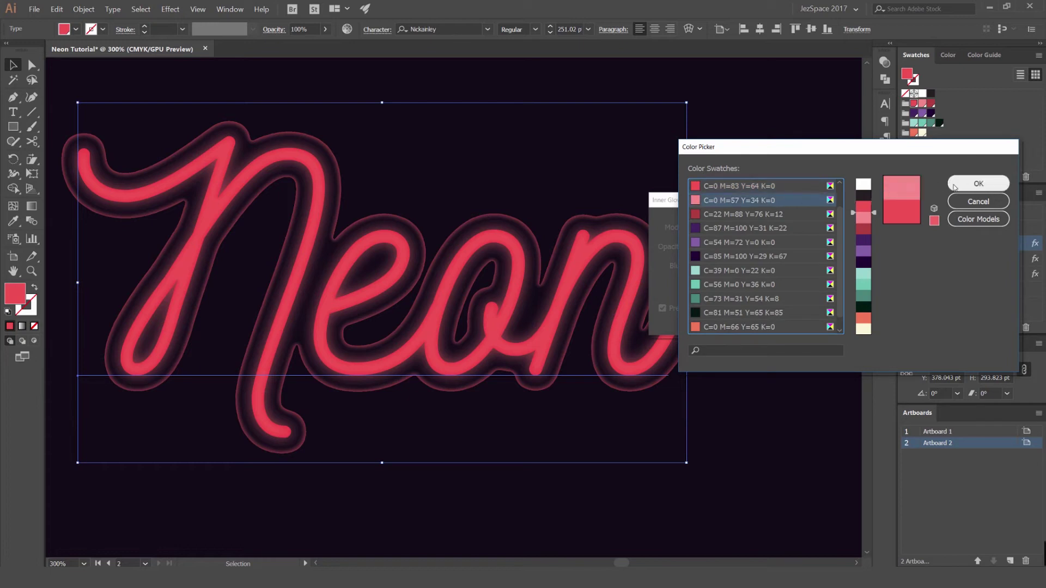
left_click(978, 184)
left_click_drag(712, 205, 756, 218)
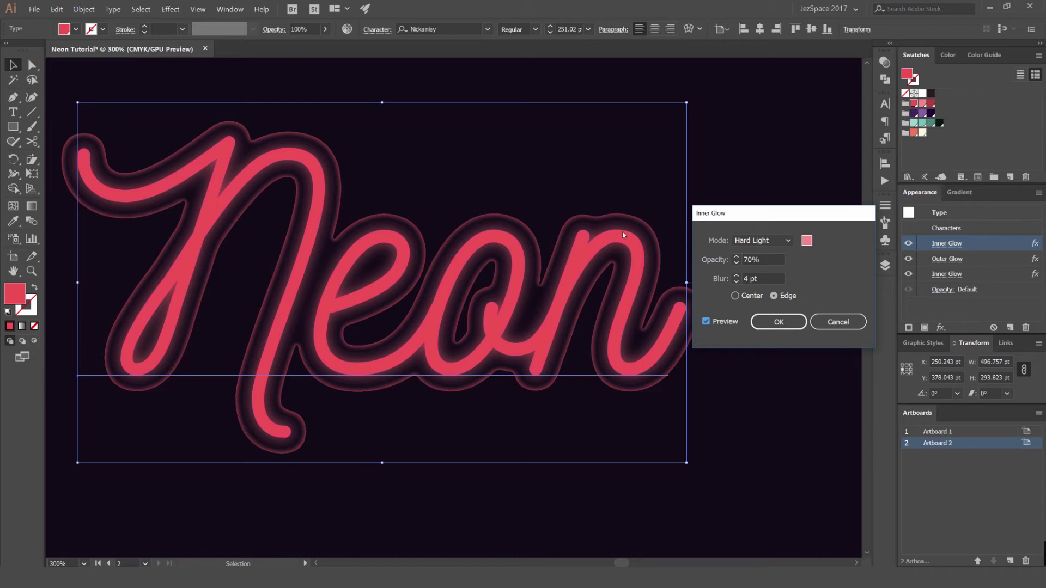
- Set the upper Inner Glow's blending mode to Screen
scroll(760, 240, "up", 2)
scroll(763, 243, "down", 1)
scroll(763, 243, "up", 1)
left_click(763, 243)
left_click(771, 247)
left_click(761, 240)
left_click(751, 275)
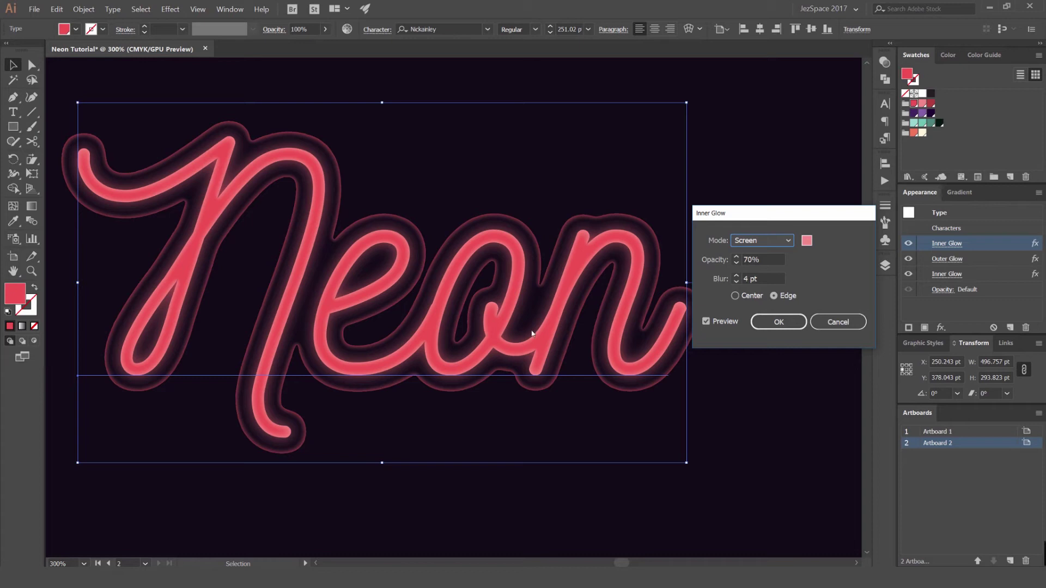
- Make the upper Inner Glow start from the center and set its blur to 5 pt
left_click(748, 297)
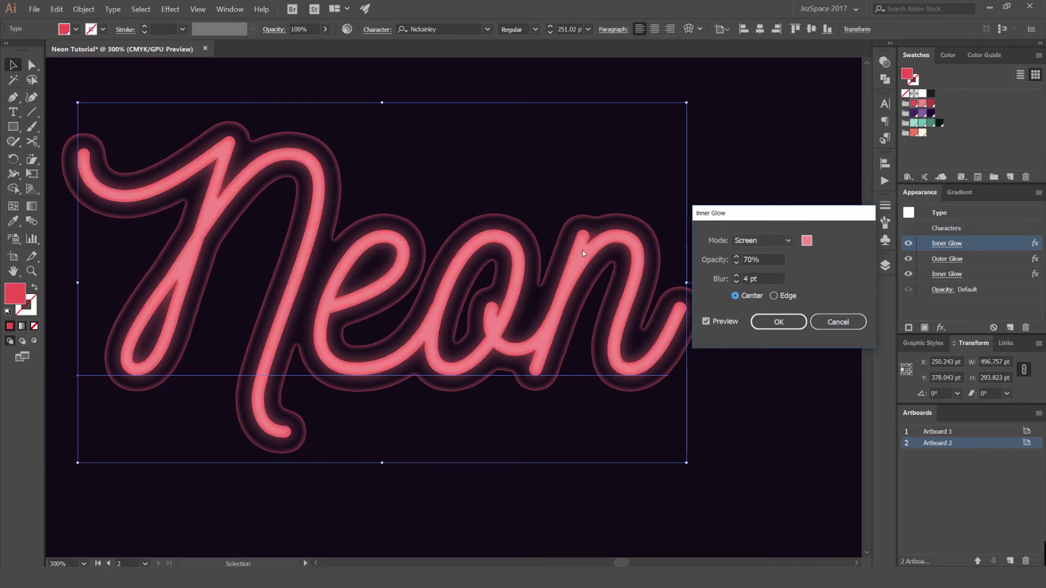
left_click(779, 297)
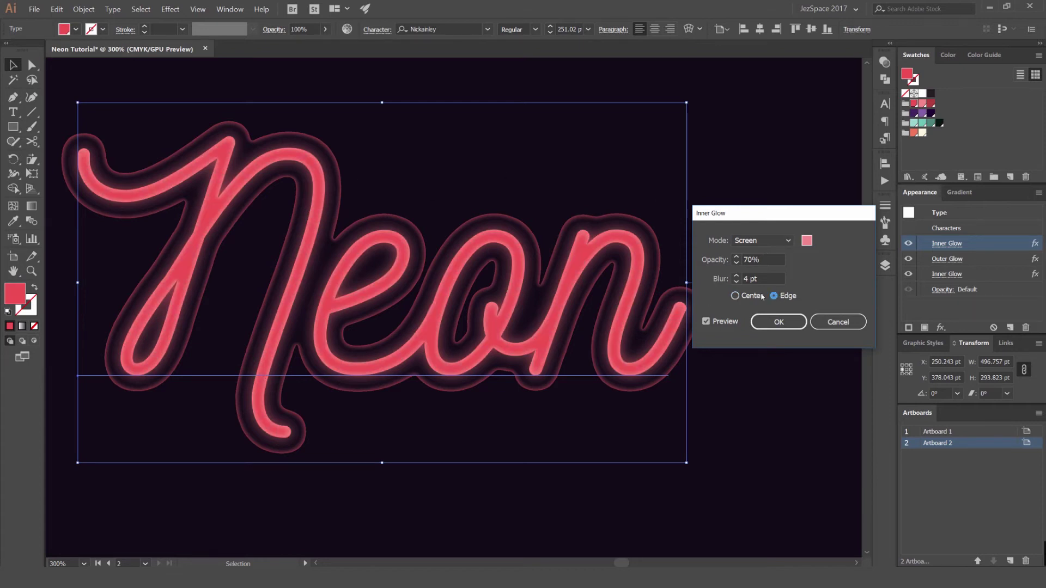
left_click(736, 295)
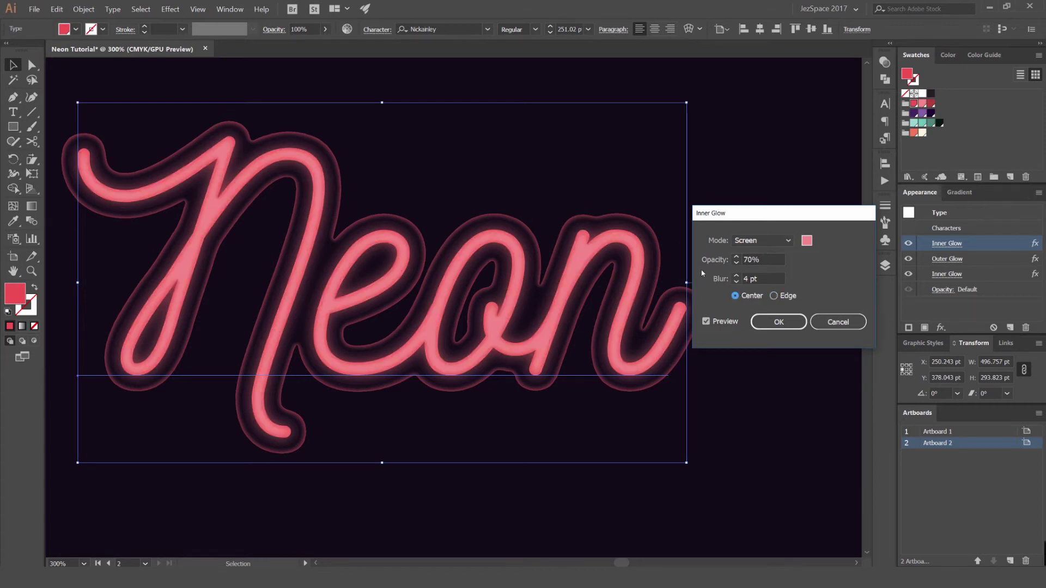
left_click(746, 260)
key("Tab")
left_click(737, 282)
left_click(736, 277)
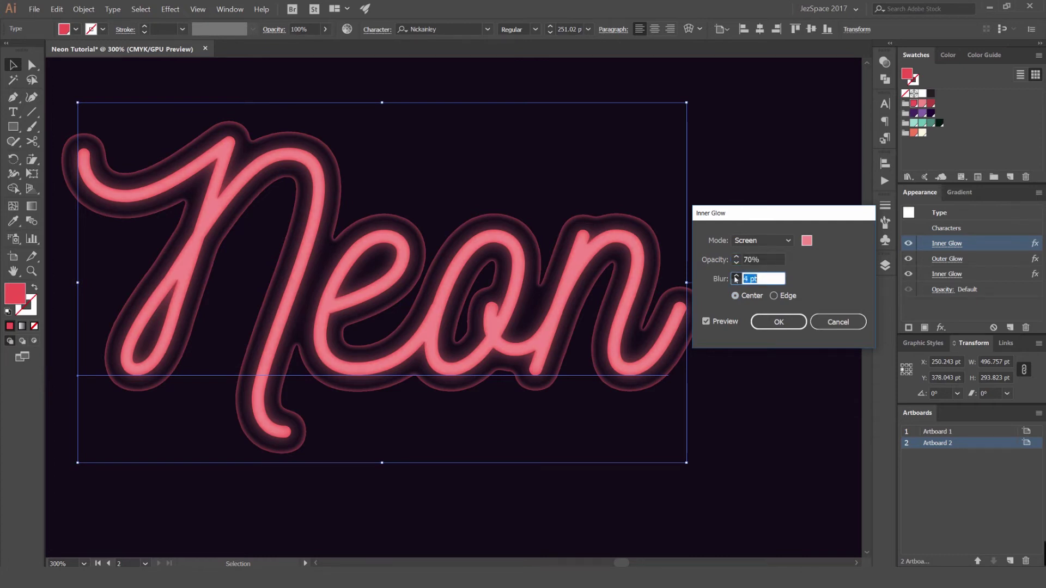
left_click(736, 277)
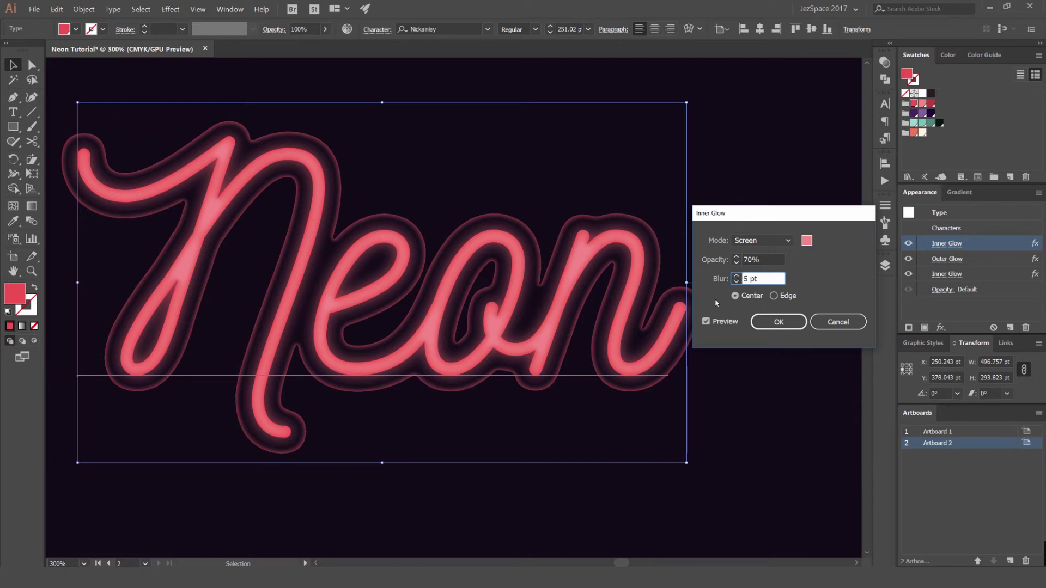
- Compare the text with and without the glow preview, set the upper Inner Glow's opacity to 65%, and apply it
left_click(709, 321)
left_click(708, 322)
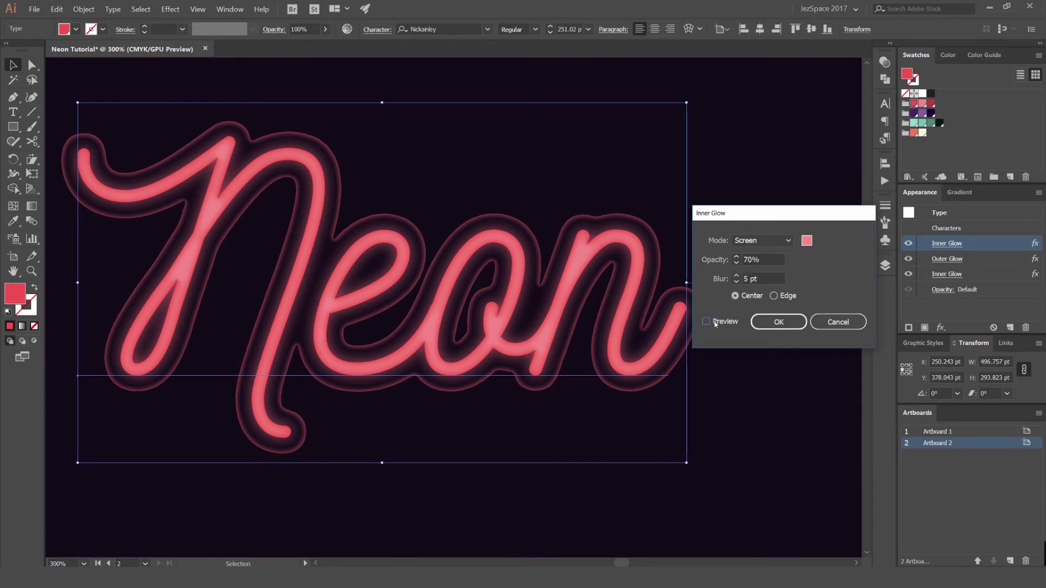
left_click(707, 320)
left_click(714, 321)
double_click(750, 260)
type("65")
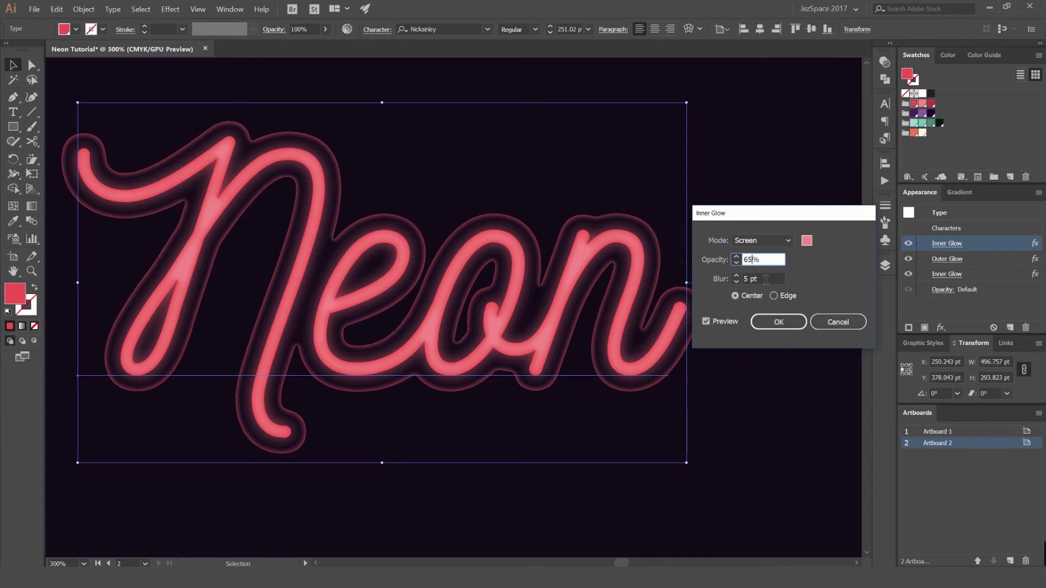
left_click(766, 280)
left_click(779, 322)
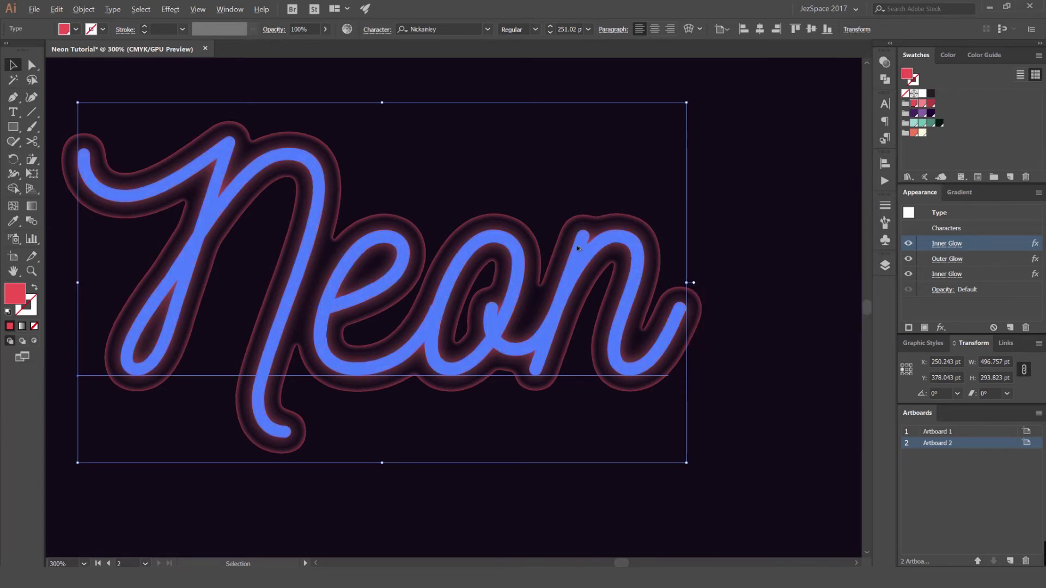
- Examine the glow around the Neon lettering up close on the last letters and from a distance with the text deselected
scroll(578, 248, "up", 2)
scroll(724, 182, "up", 2)
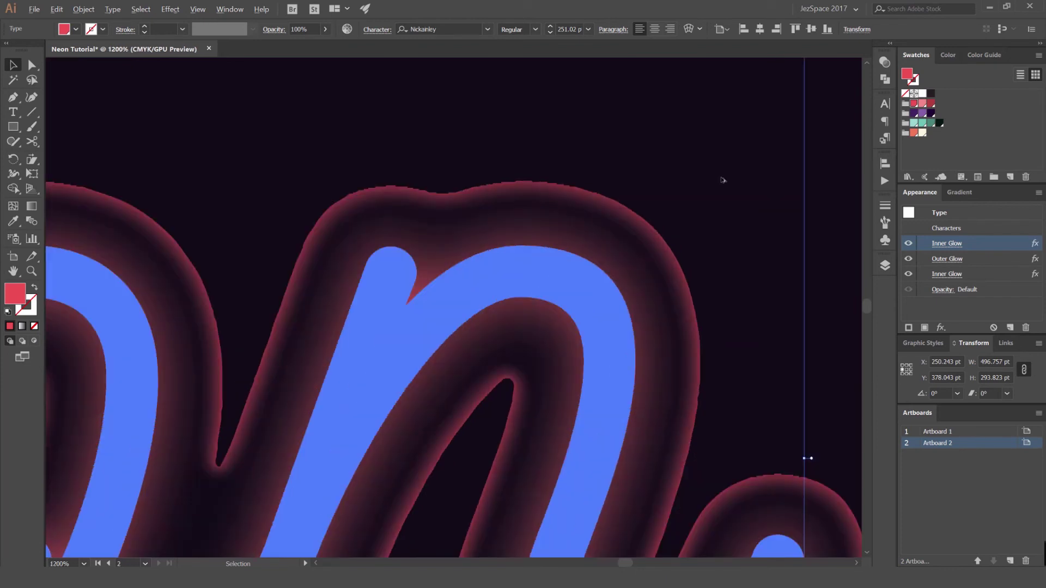
scroll(722, 180, "up", 1)
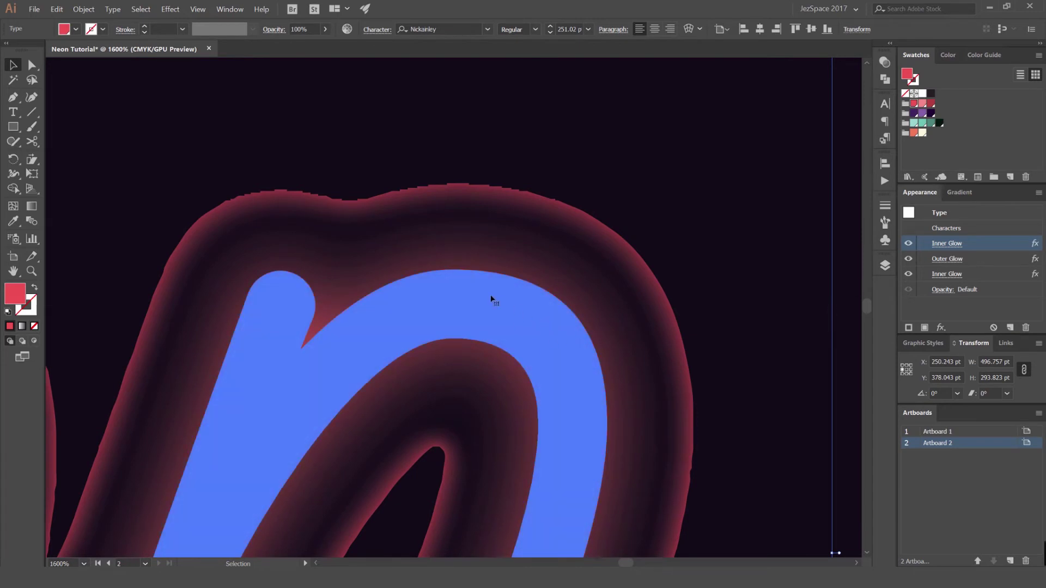
left_click_drag(599, 316, 704, 150)
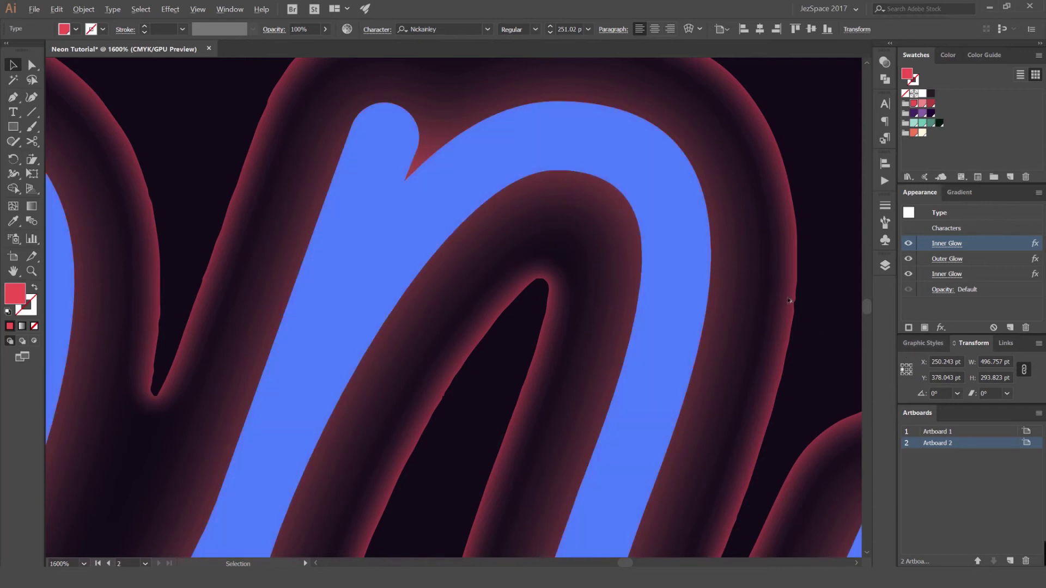
scroll(812, 305, "down", 2)
scroll(810, 307, "down", 3)
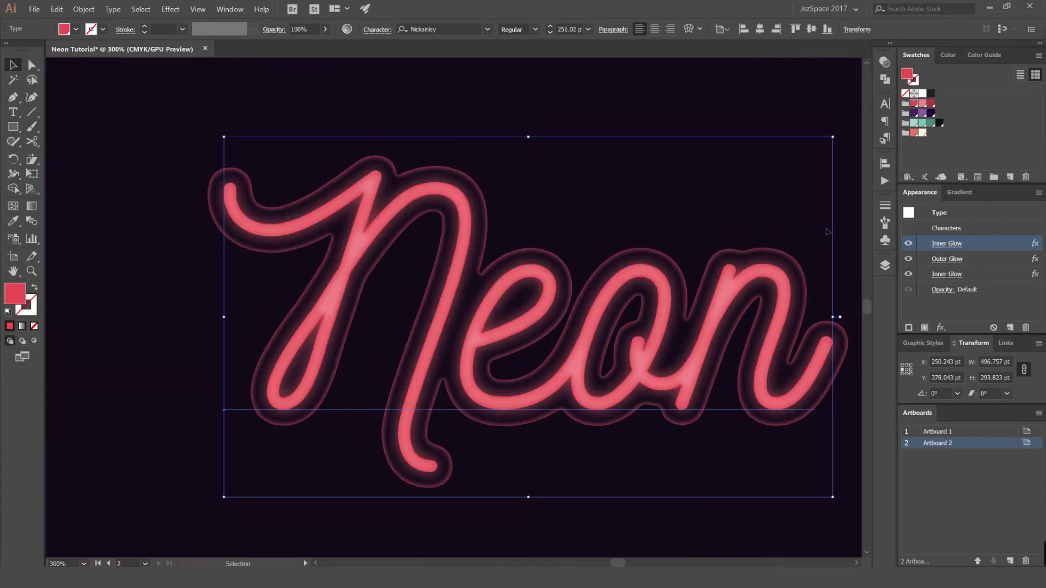
left_click(798, 205)
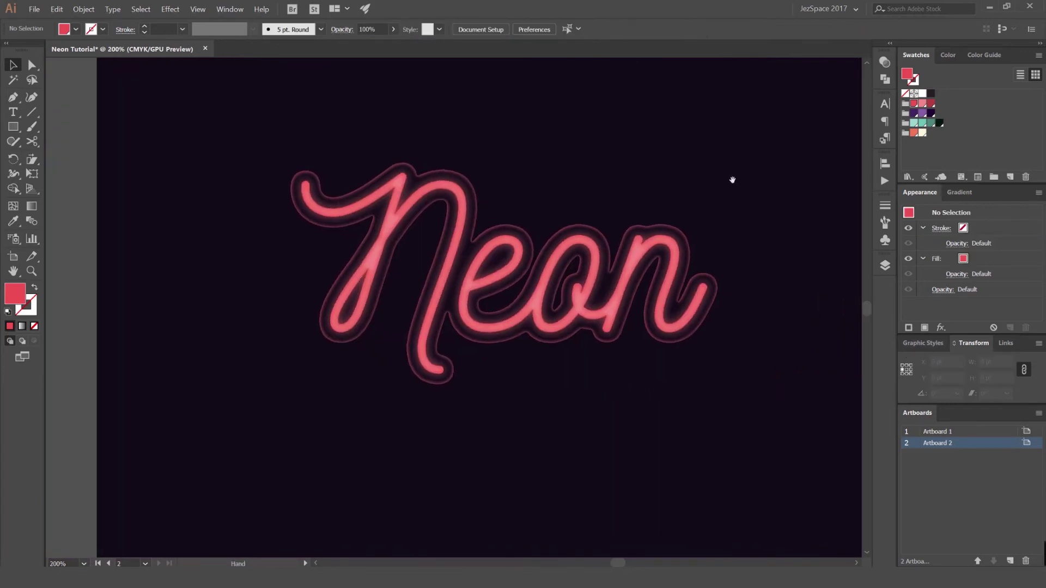
scroll(754, 174, "down", 2)
scroll(653, 169, "up", 1)
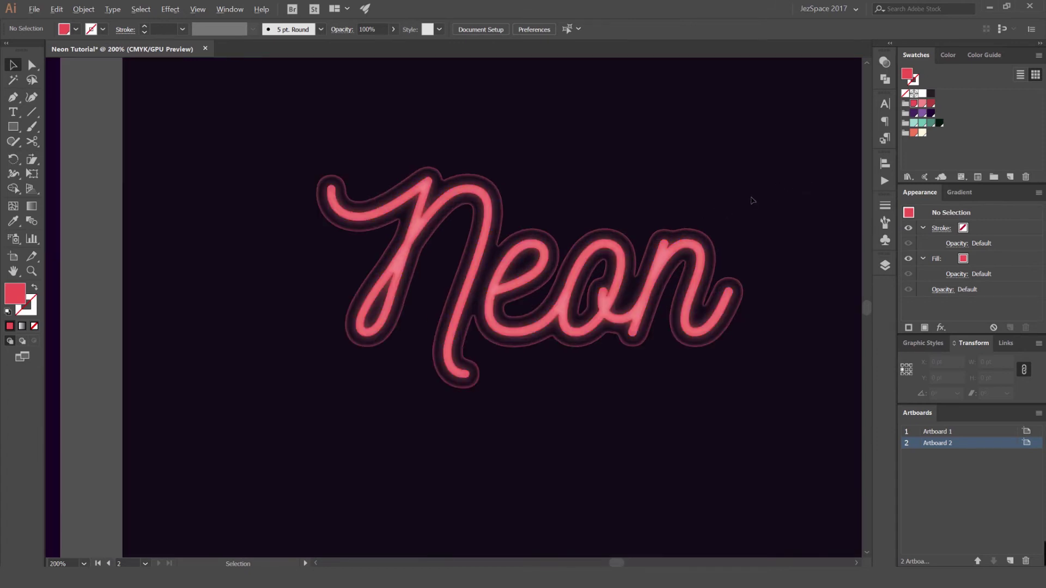
scroll(752, 201, "up", 1)
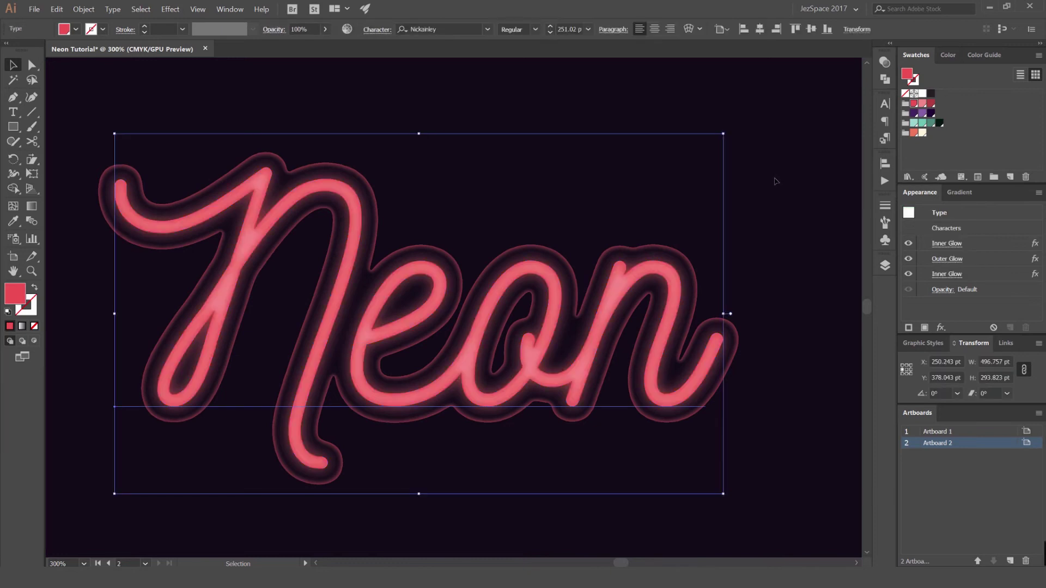
- Paste a copy of the Neon text directly in front and delete its Outer Glow and both Inner Glow effects
key("ctrl+f")
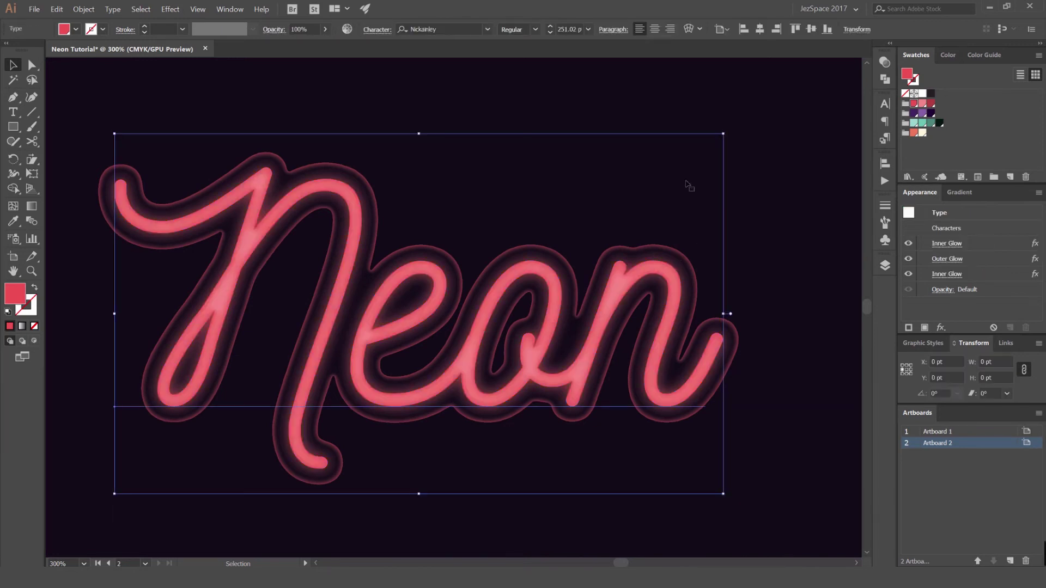
key("space")
left_click_drag(771, 252, 791, 257)
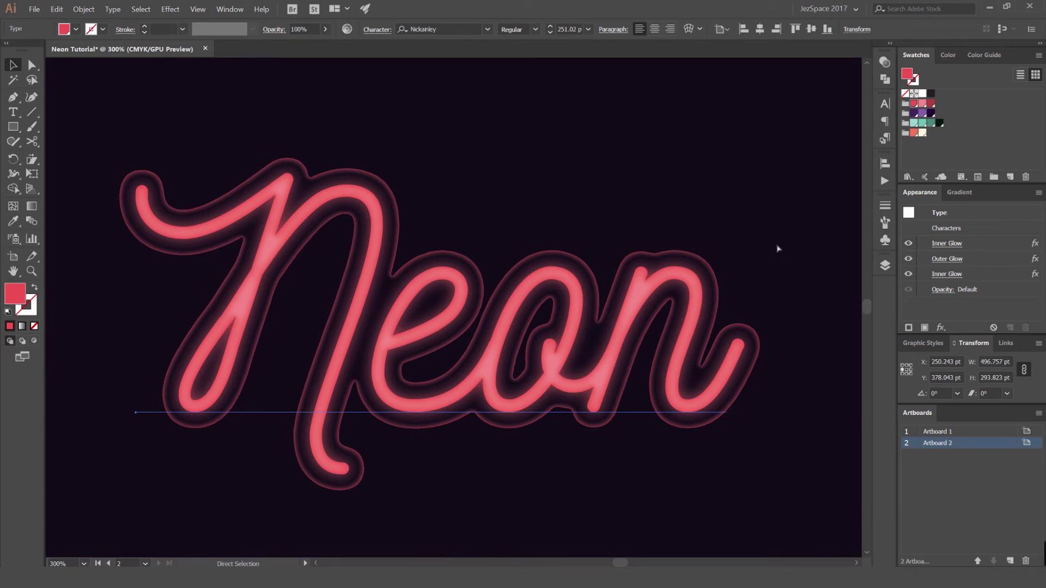
key("v")
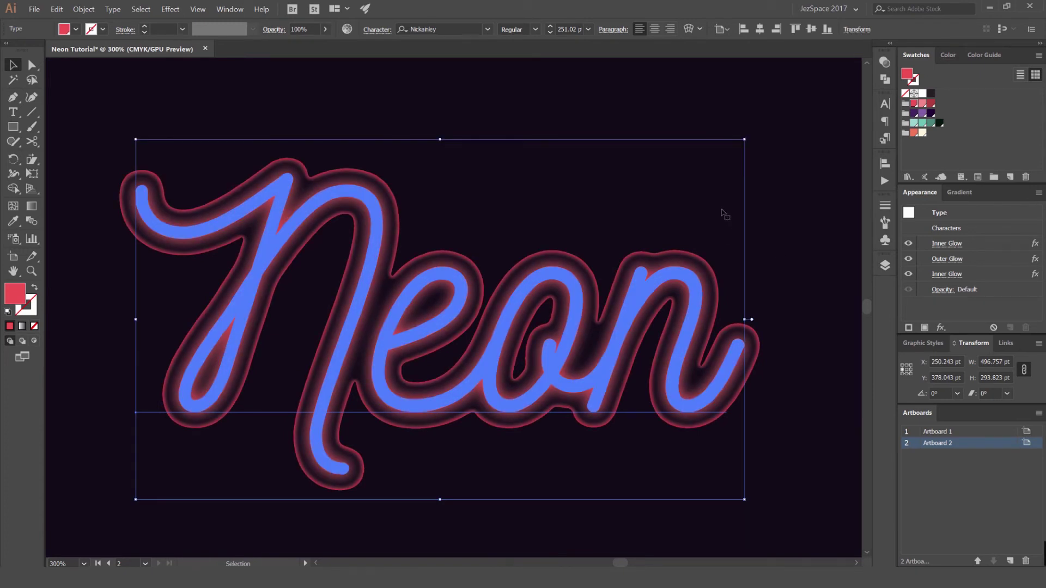
left_click(978, 243)
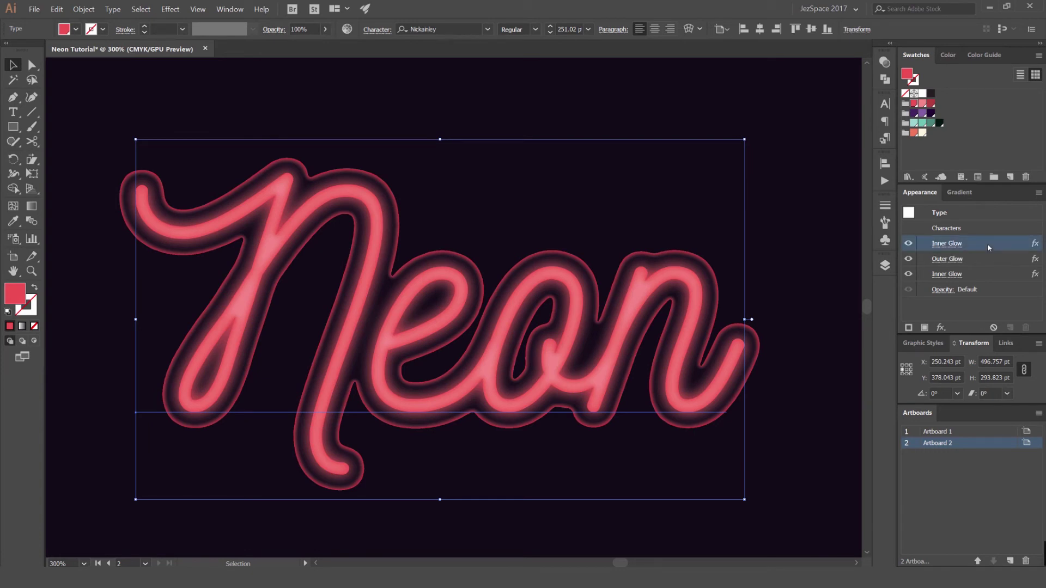
left_click(983, 259, "shift")
left_click(985, 273, "shift")
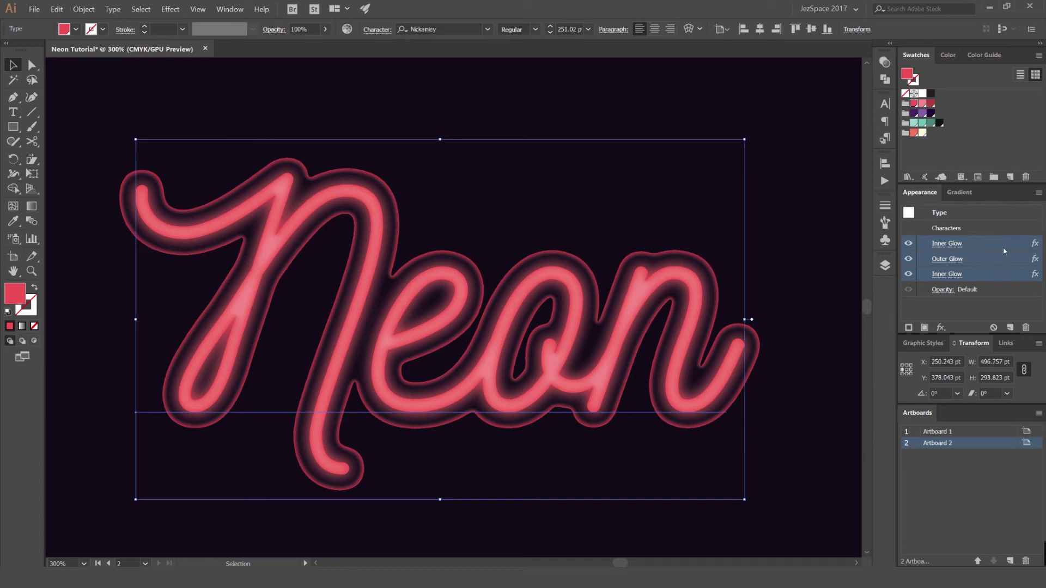
left_click(1027, 329)
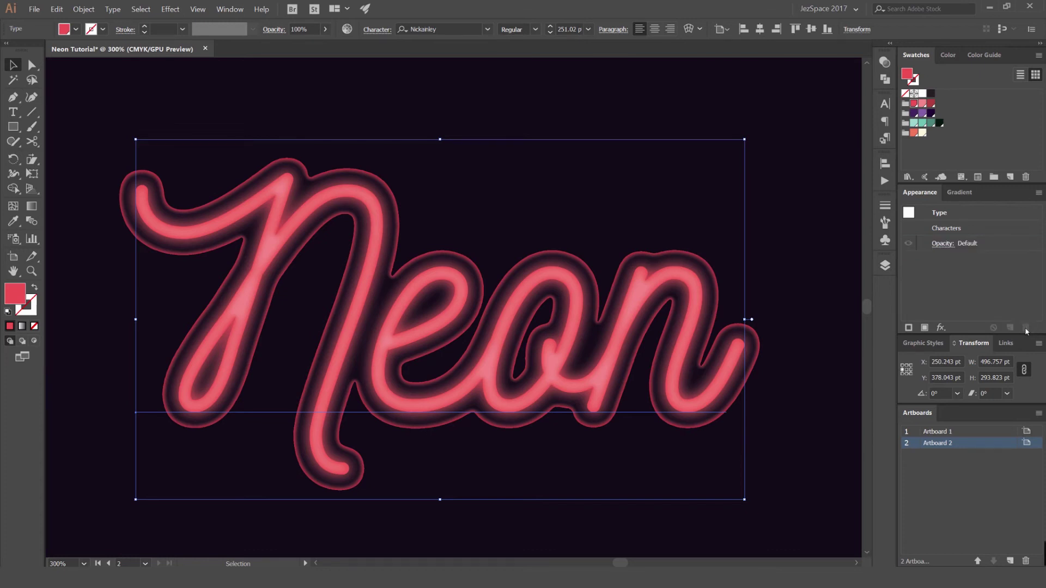
- Try moving the plain Neon copy off the glowing text, and undo the move
left_click_drag(686, 319, 774, 178)
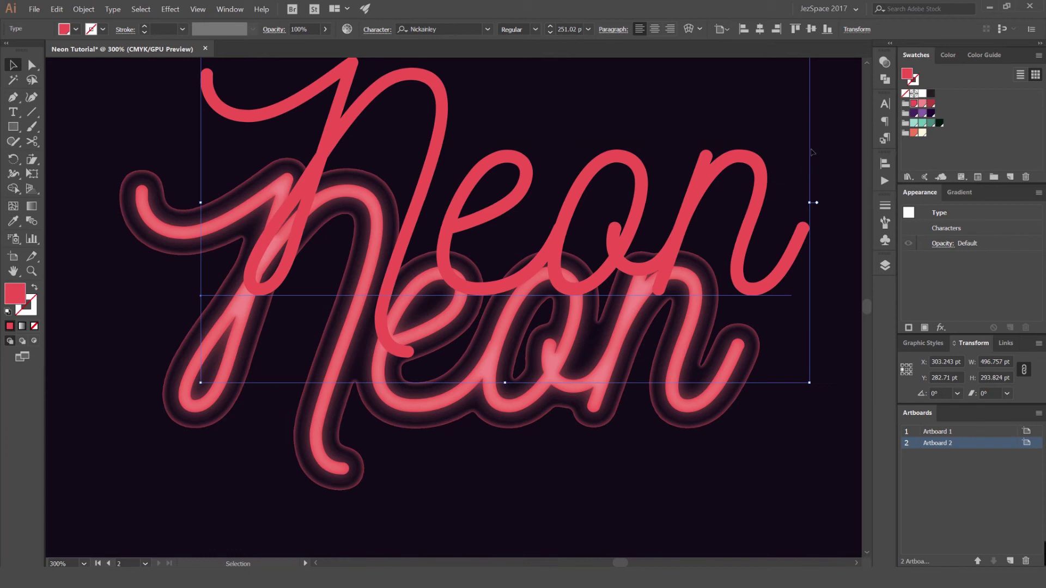
key("ctrl+z")
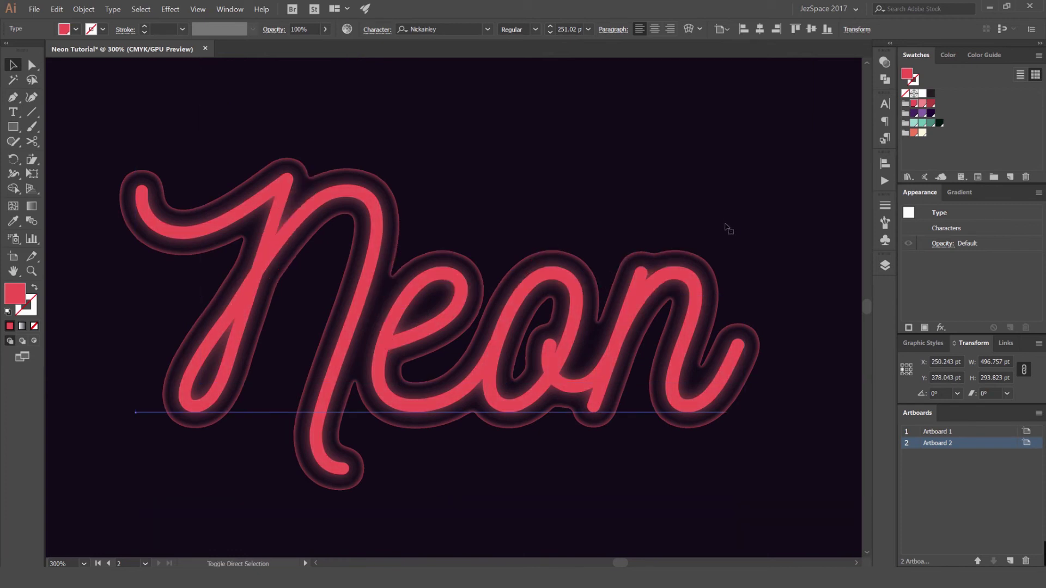
left_click(86, 9)
mouse_move(98, 24)
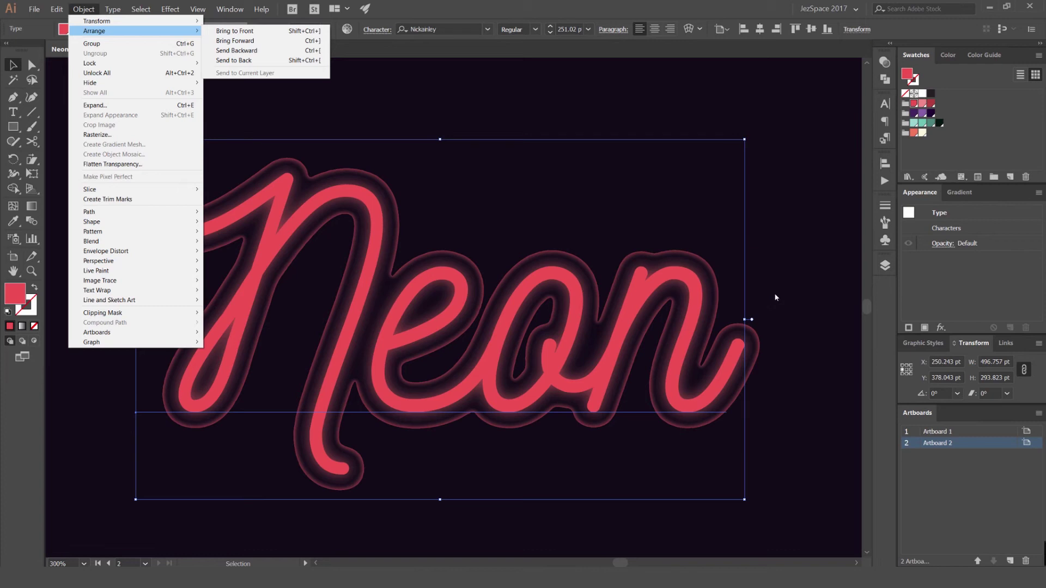
left_click(790, 277)
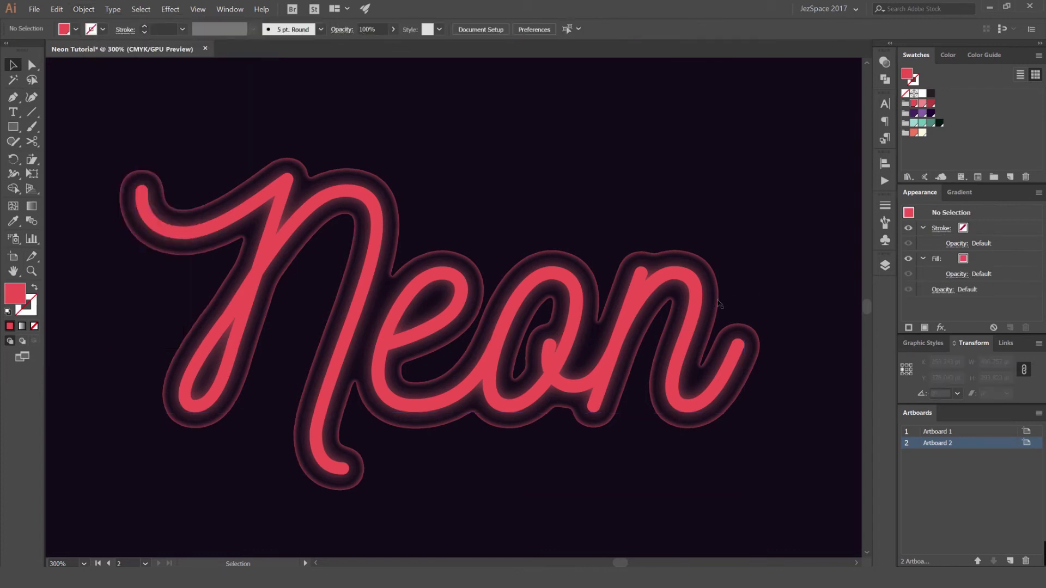
left_click_drag(674, 292, 723, 329)
key("ctrl+z")
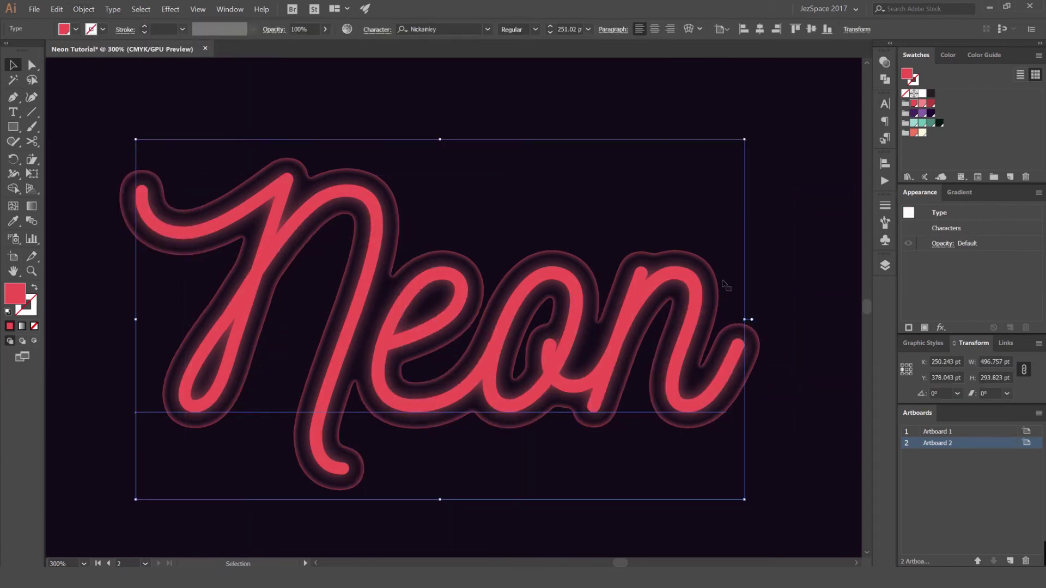
- Convert the plain Neon copy to outlines and give it a red 1 pt stroke with no fill
left_click(121, 9)
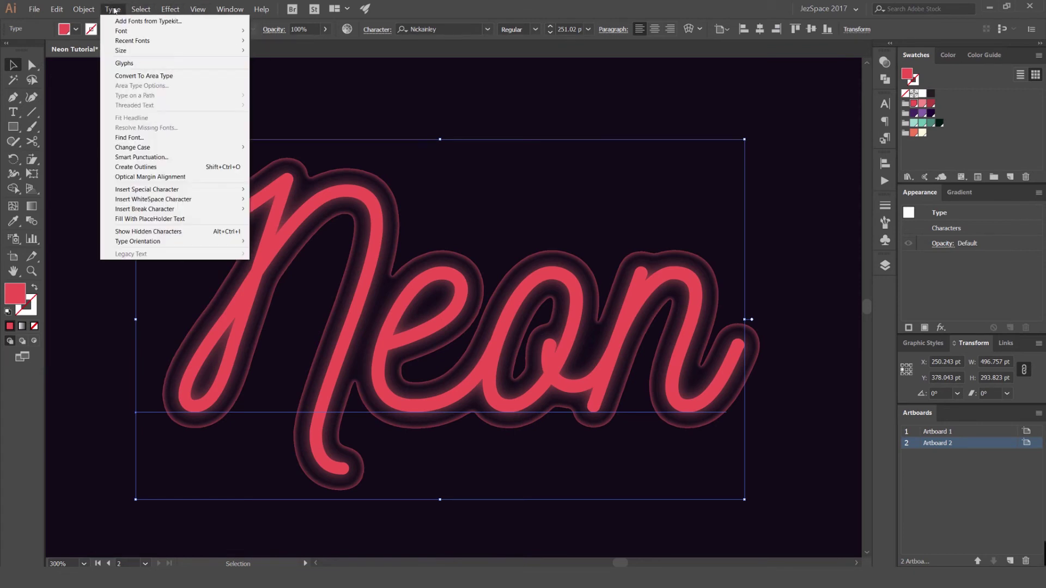
left_click(181, 167)
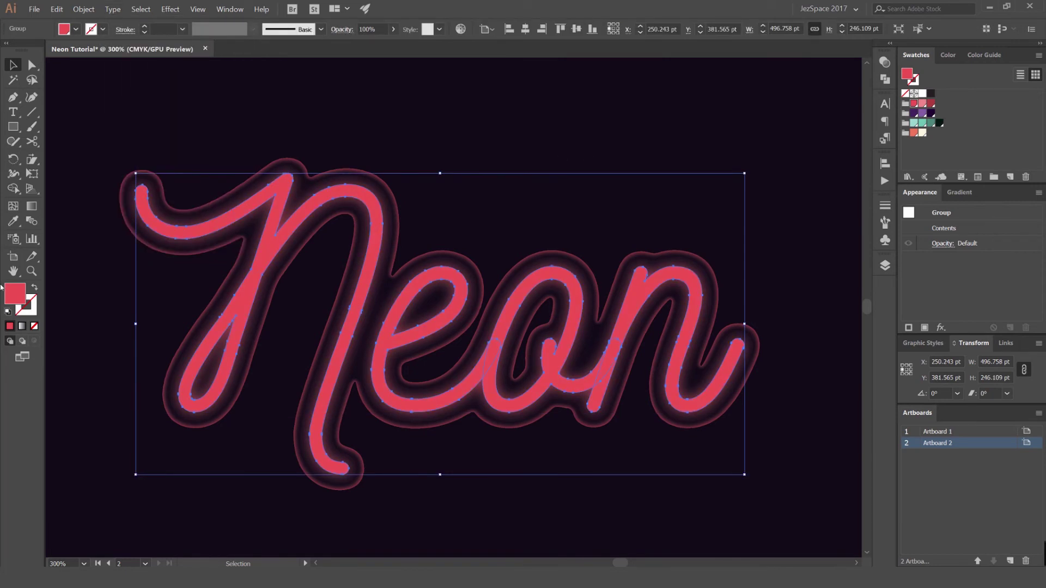
left_click_drag(27, 298, 31, 301)
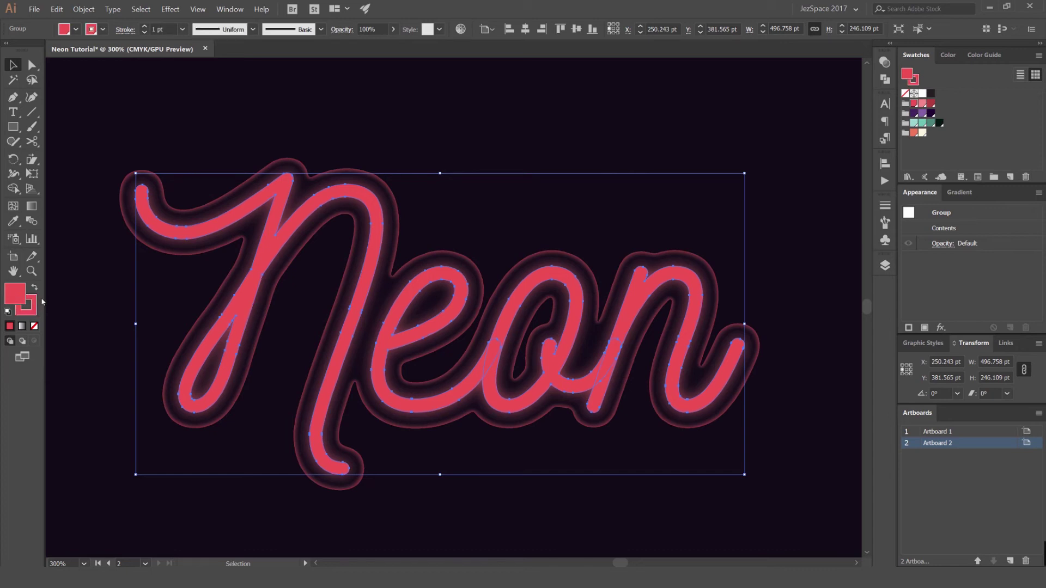
key("slash")
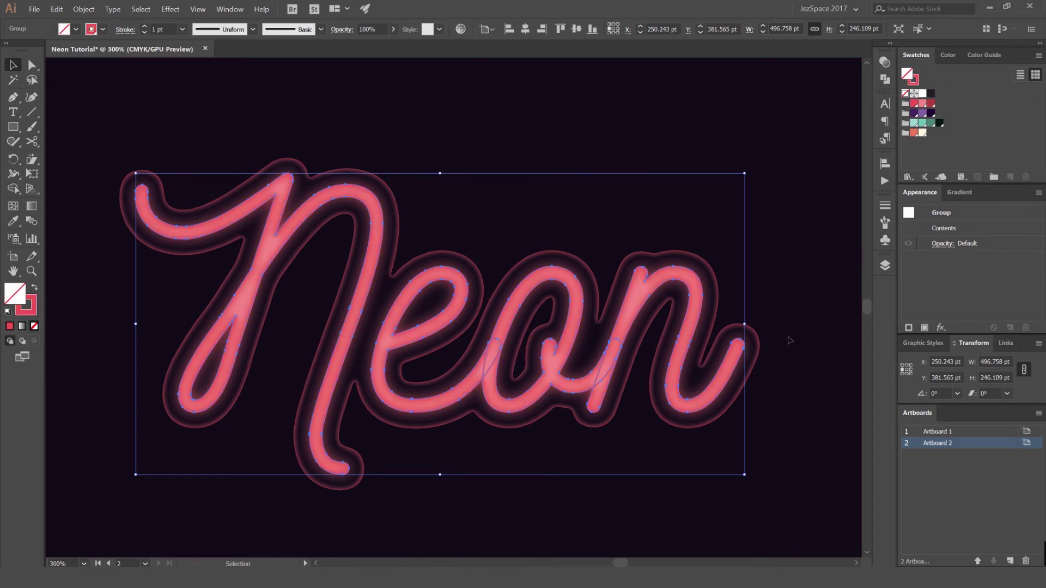
- Unite the overlapping letter outlines of the Neon copy with the Pathfinder
scroll(763, 338, "up", 3)
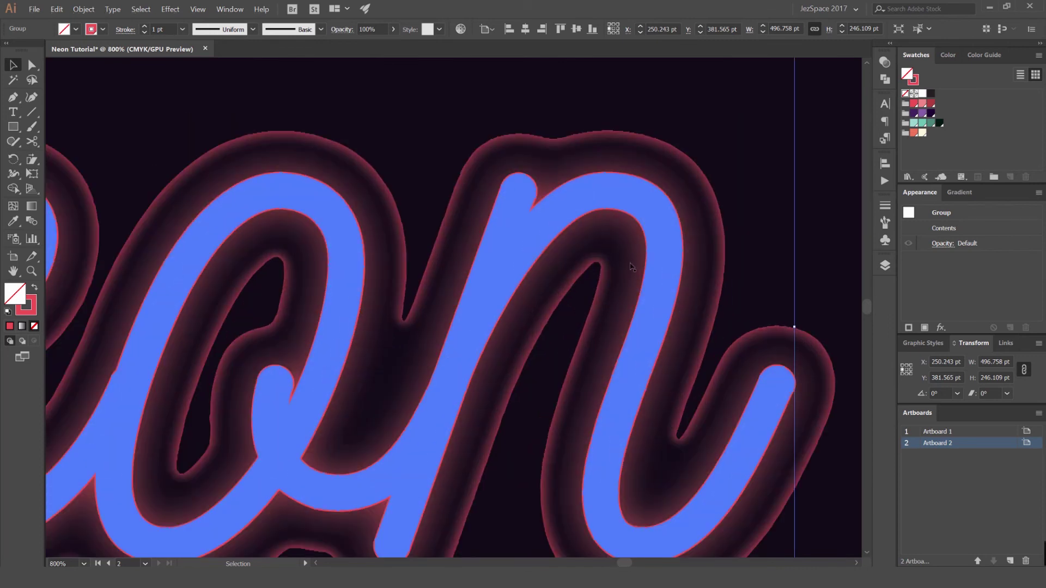
scroll(758, 232, "down", 3)
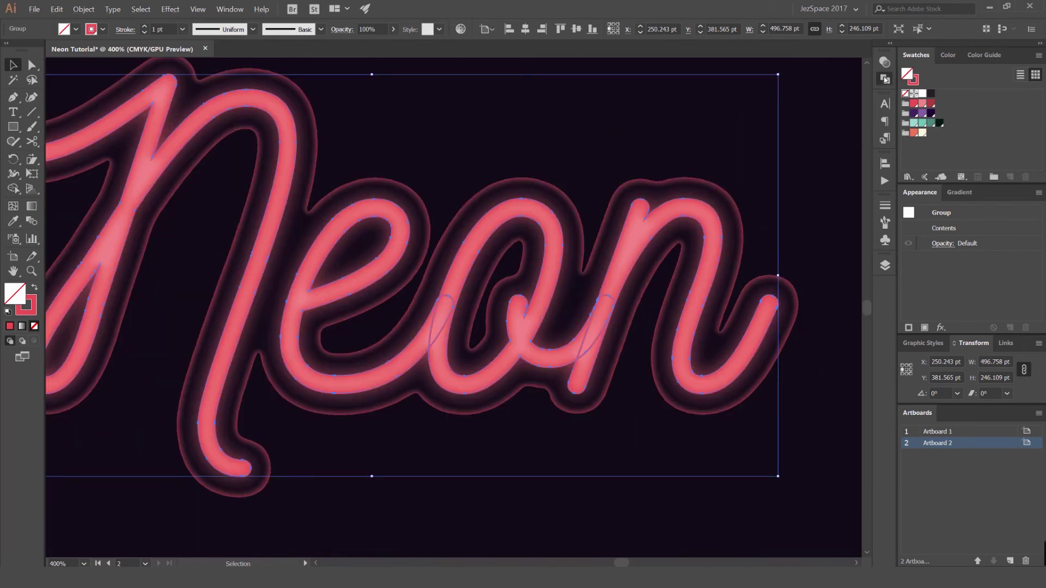
left_click(885, 79)
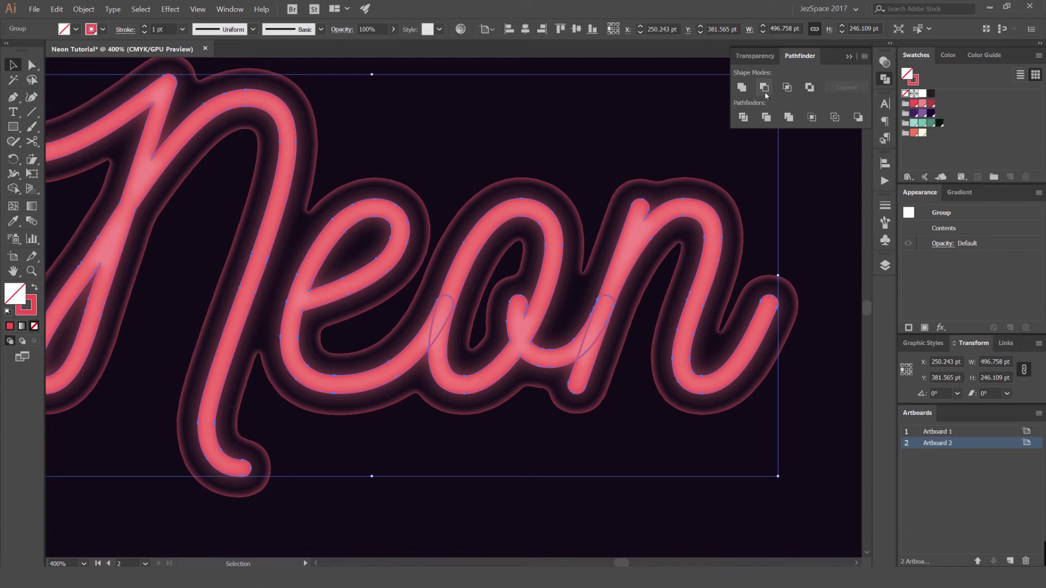
left_click(742, 88)
- Shift the glowing Neon text away from the united outline to inspect both, and undo each shift
scroll(699, 174, "down", 1)
scroll(697, 192, "down", 2)
left_click_drag(698, 192, 710, 374)
left_click_drag(766, 398, 766, 398)
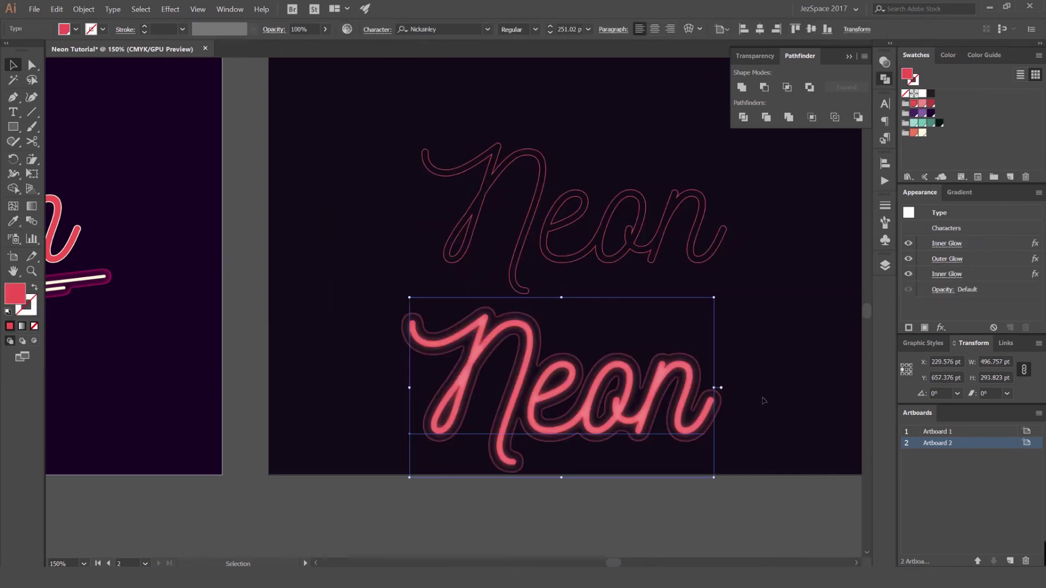
key("ctrl+z")
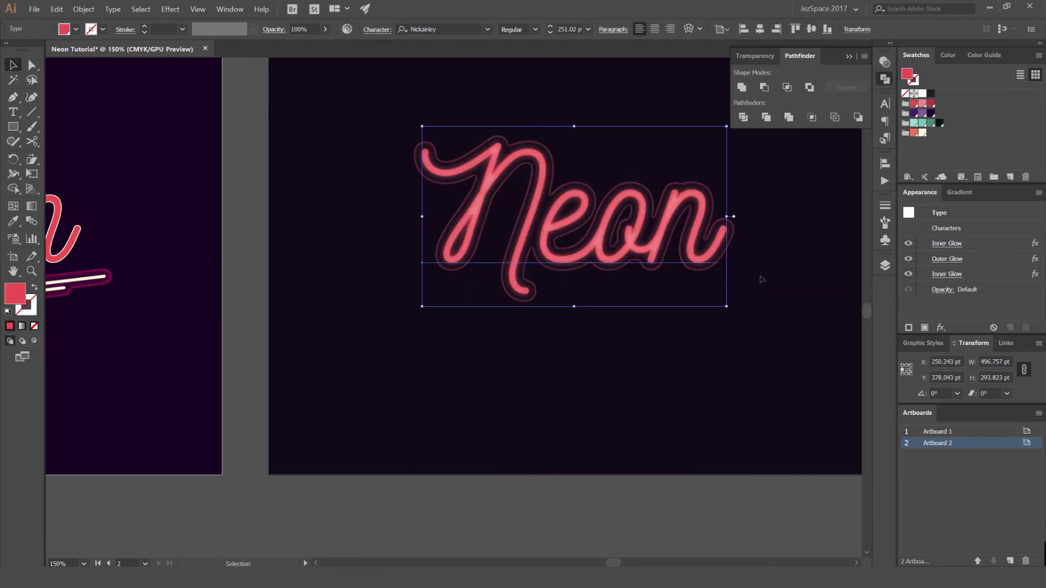
scroll(714, 218, "up", 3)
left_click(710, 267)
left_click_drag(691, 273, 704, 360)
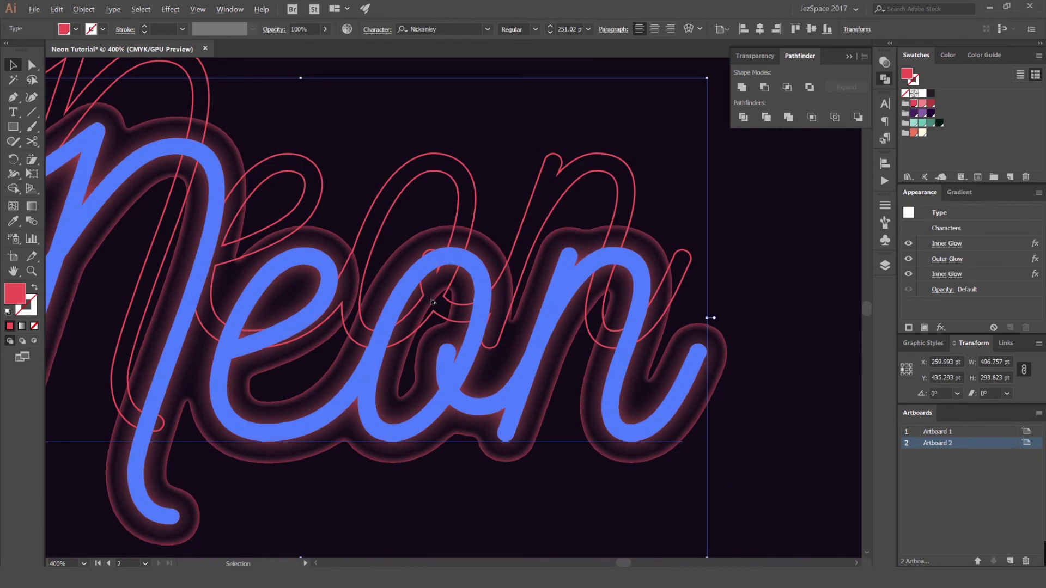
scroll(434, 299, "up", 3)
scroll(475, 298, "down", 4)
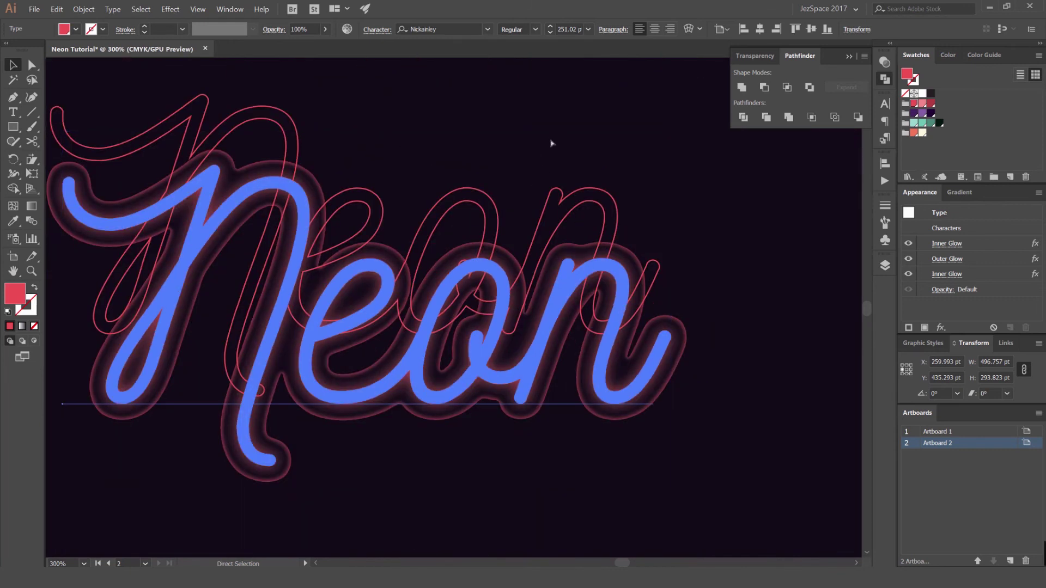
key("ctrl+z")
- Select the united Neon outline and change its stroke colour to the cream swatch
left_click(563, 143)
left_click(632, 206)
left_click(656, 199)
left_click(613, 207)
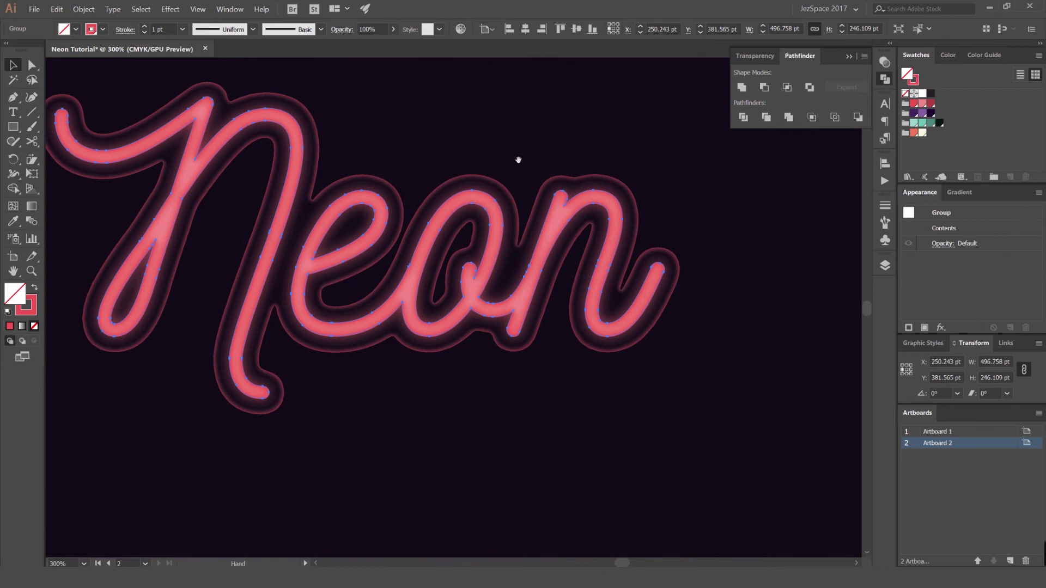
key("ctrl+equal")
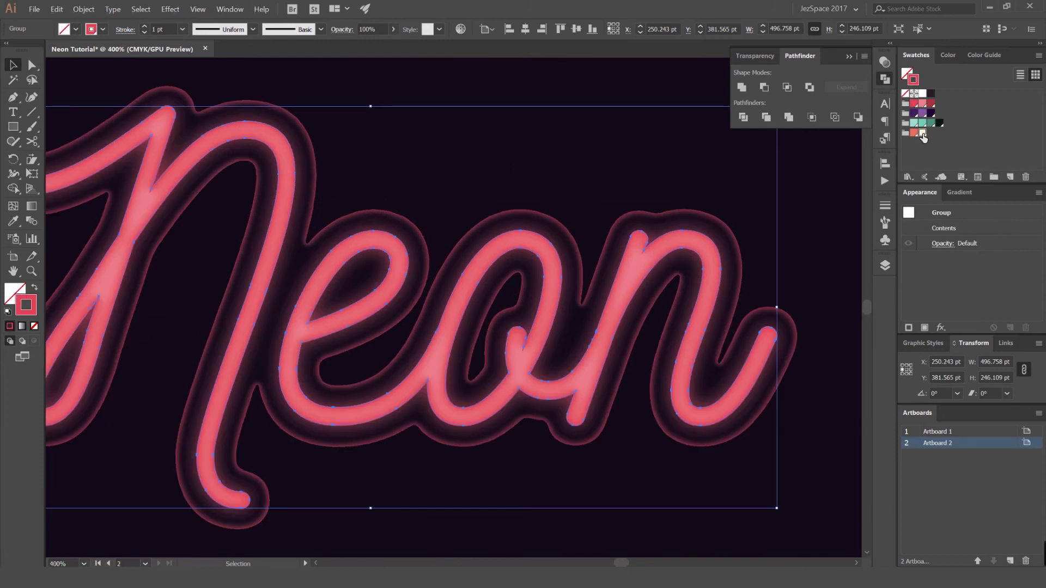
left_click(922, 133)
key("ctrl+shift+a")
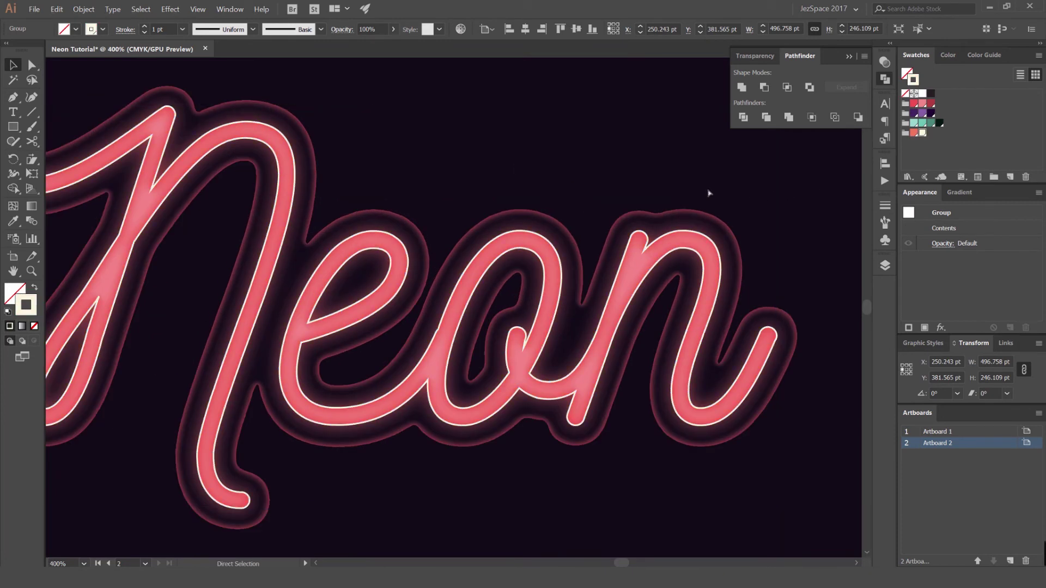
- Set the stroke weight of the cream Neon outline to 2 pt
scroll(749, 204, "down", 3)
left_click_drag(763, 198, 713, 213)
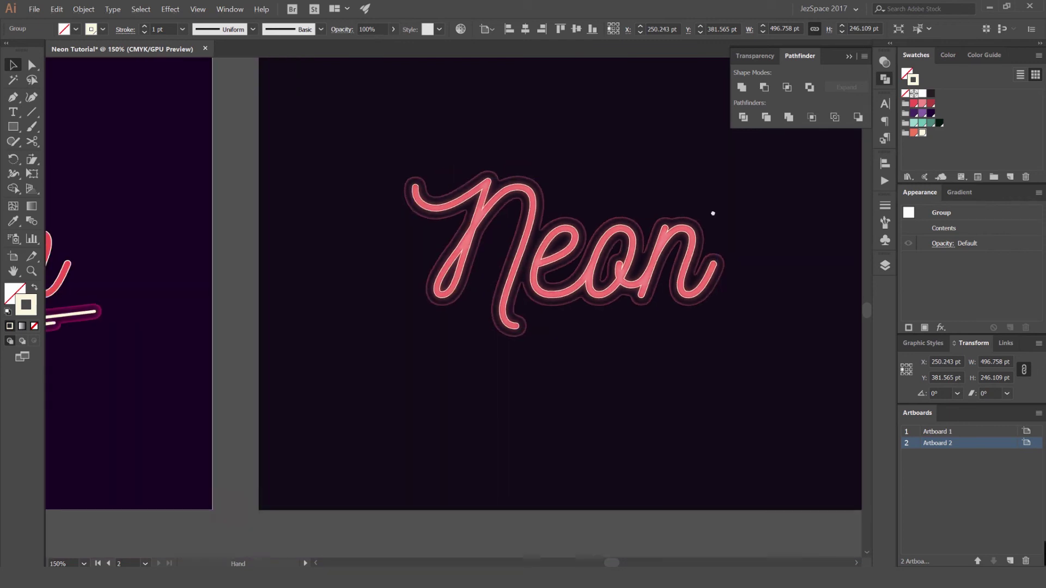
scroll(713, 213, "down", 1)
scroll(713, 213, "up", 4)
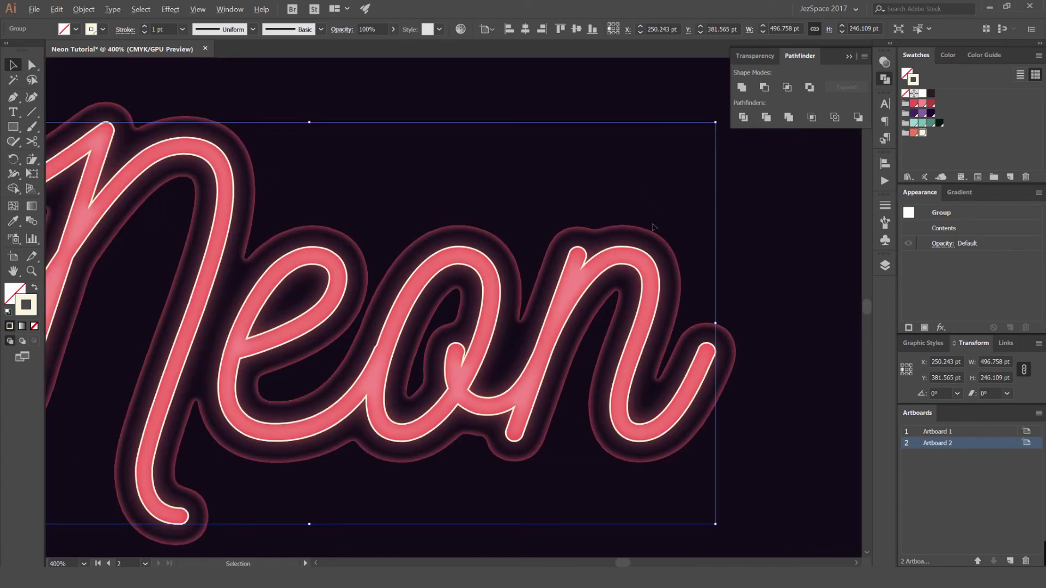
scroll(653, 226, "up", 2)
left_click(884, 205)
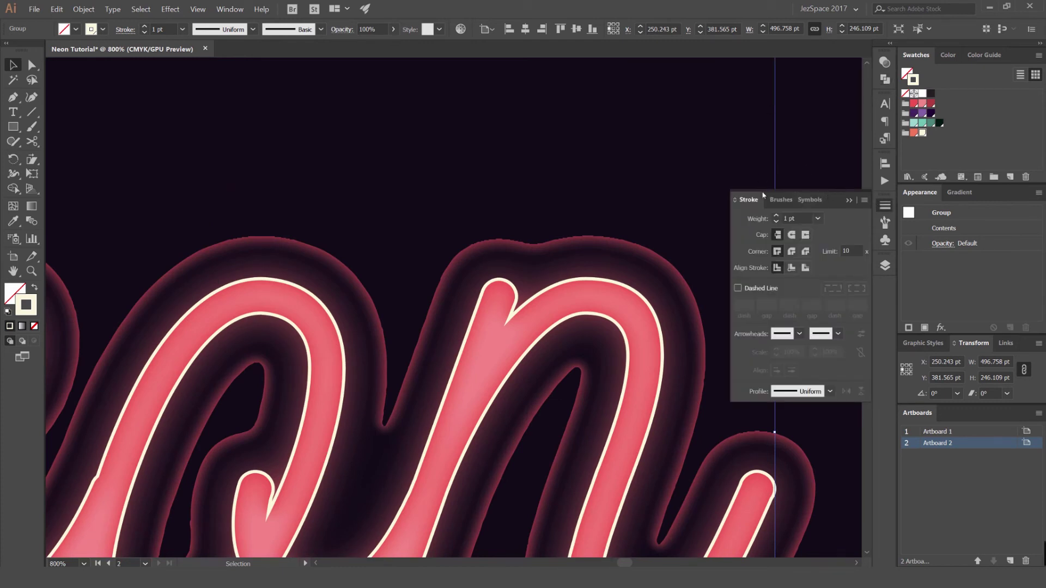
left_click_drag(692, 195, 661, 154)
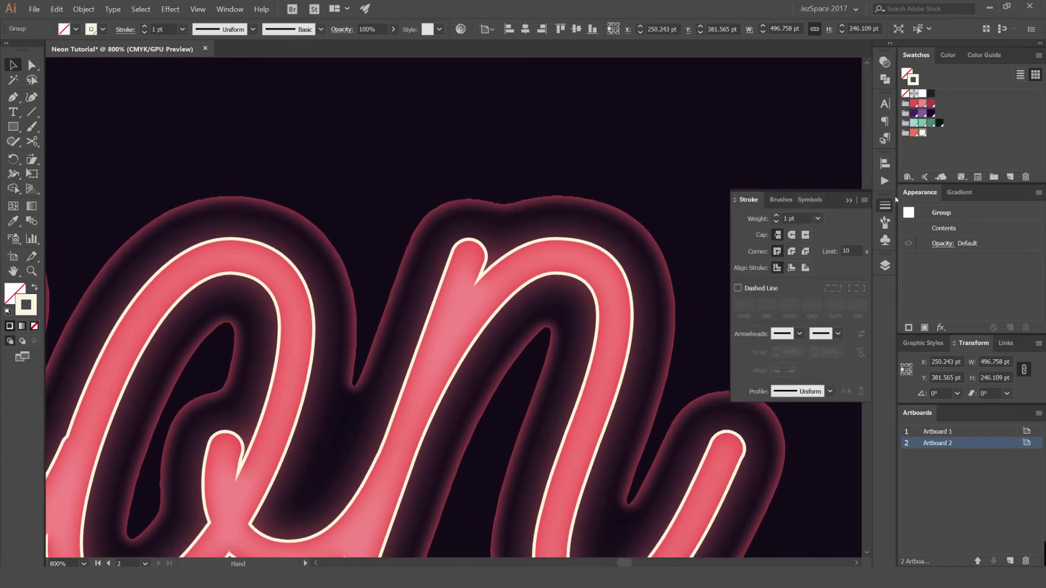
left_click(229, 9)
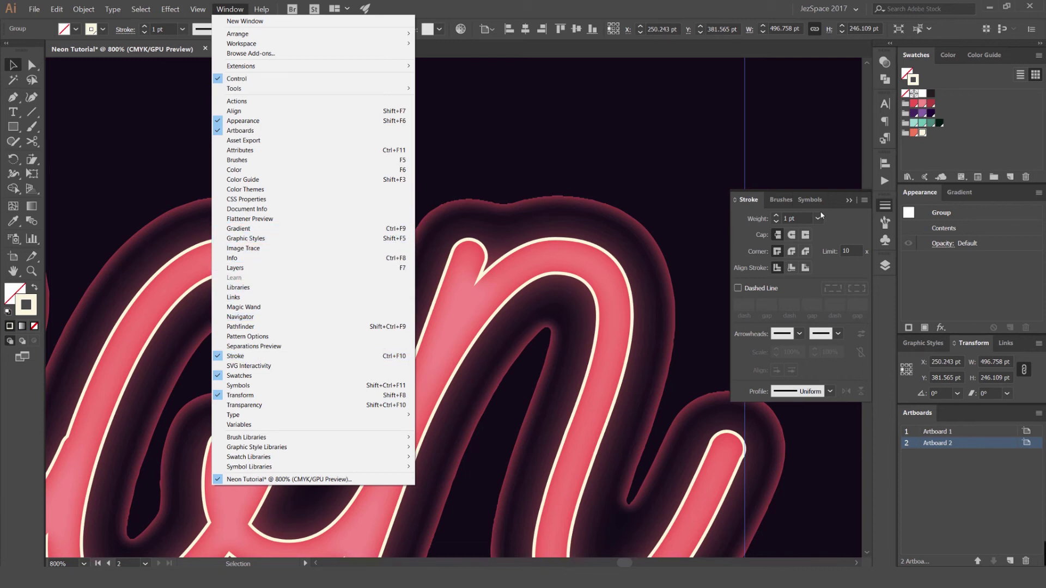
left_click(799, 231)
double_click(784, 219)
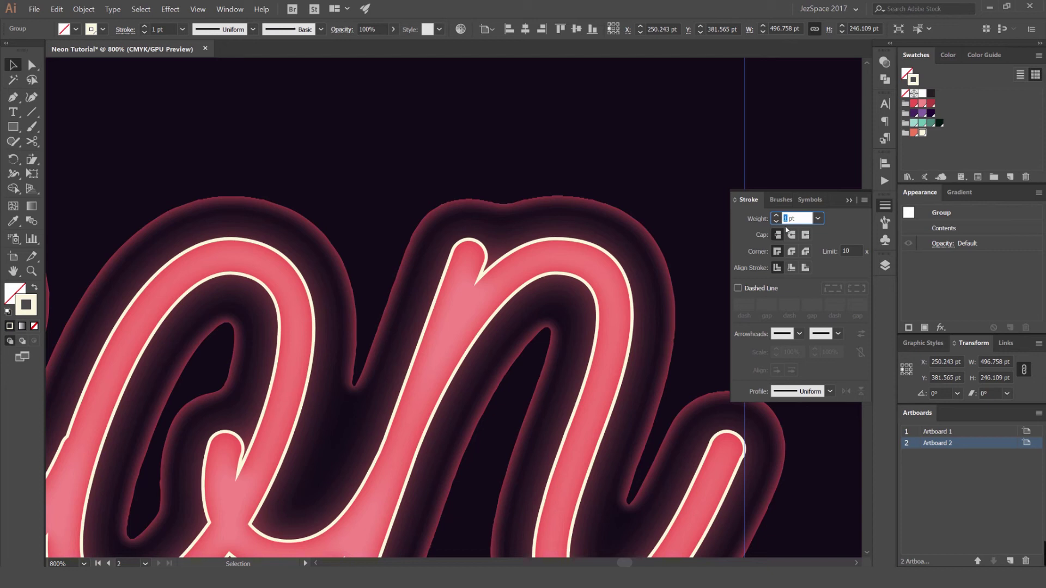
type("2")
key("Return")
- Give the outline's stroke round caps and round joins, and align it to the outside
left_click(792, 235)
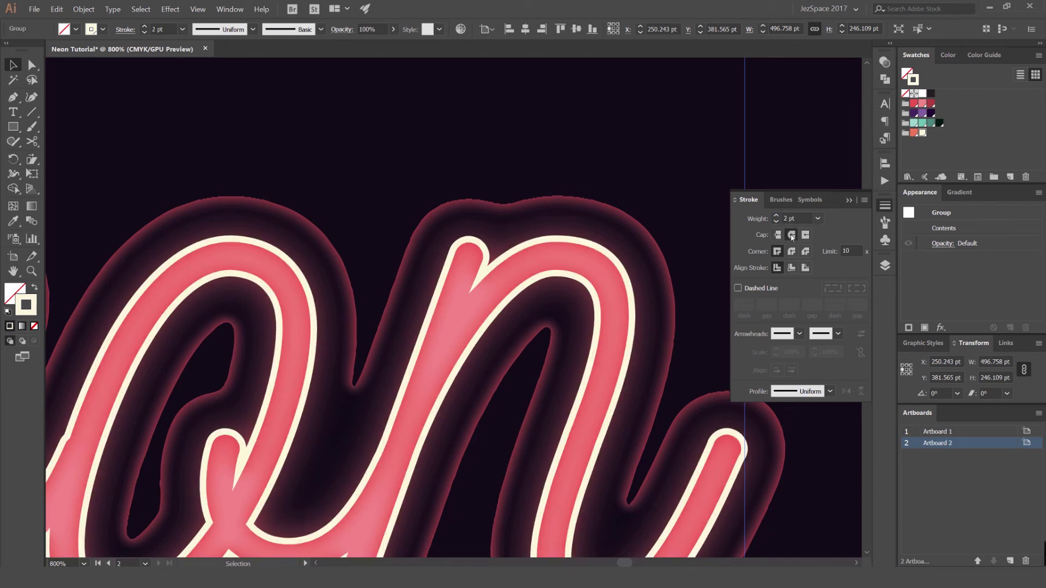
left_click(792, 251)
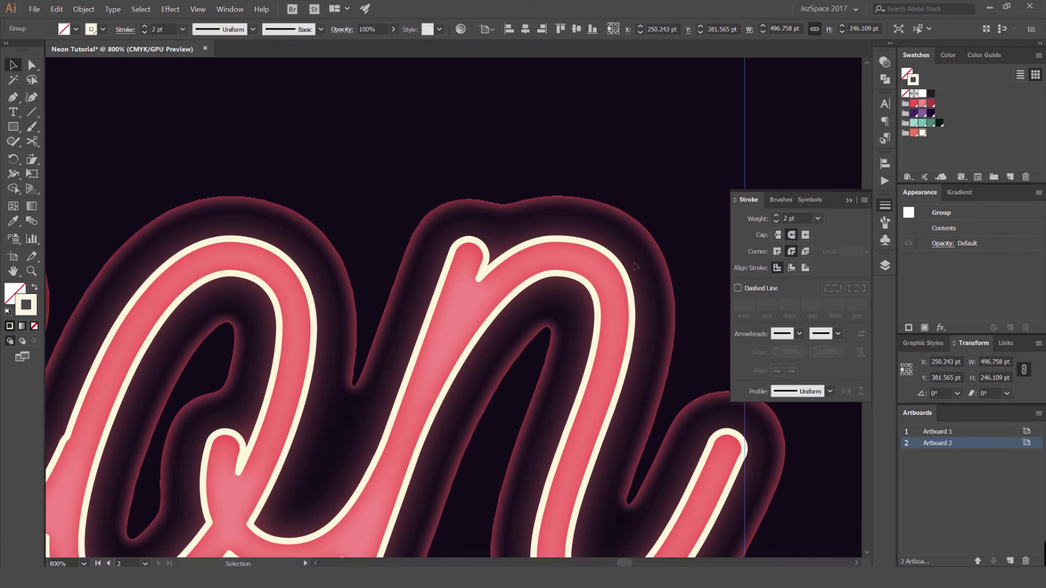
left_click(792, 268)
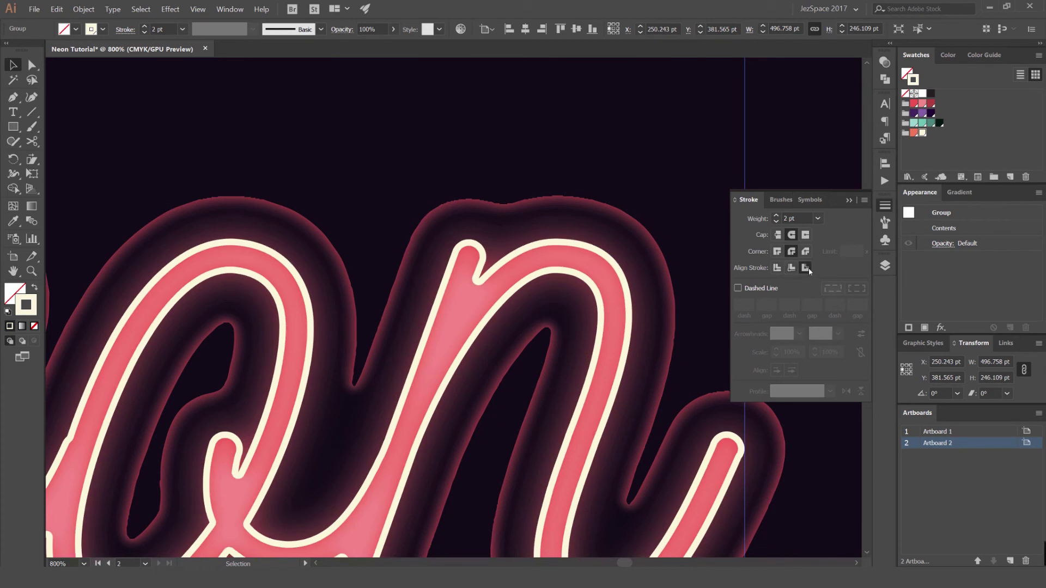
left_click(806, 268)
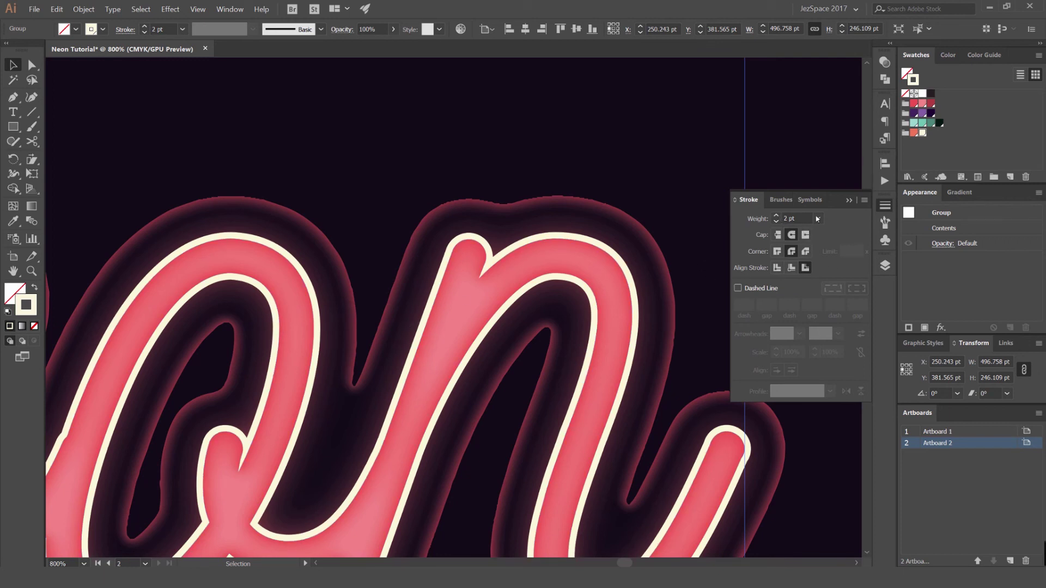
left_click(885, 204)
- Try the Screen, Overlay, Soft Light and Hard Light blending modes on the cream outline, settling on Hard Light
key("ctrl+minus")
key("ctrl+minus")
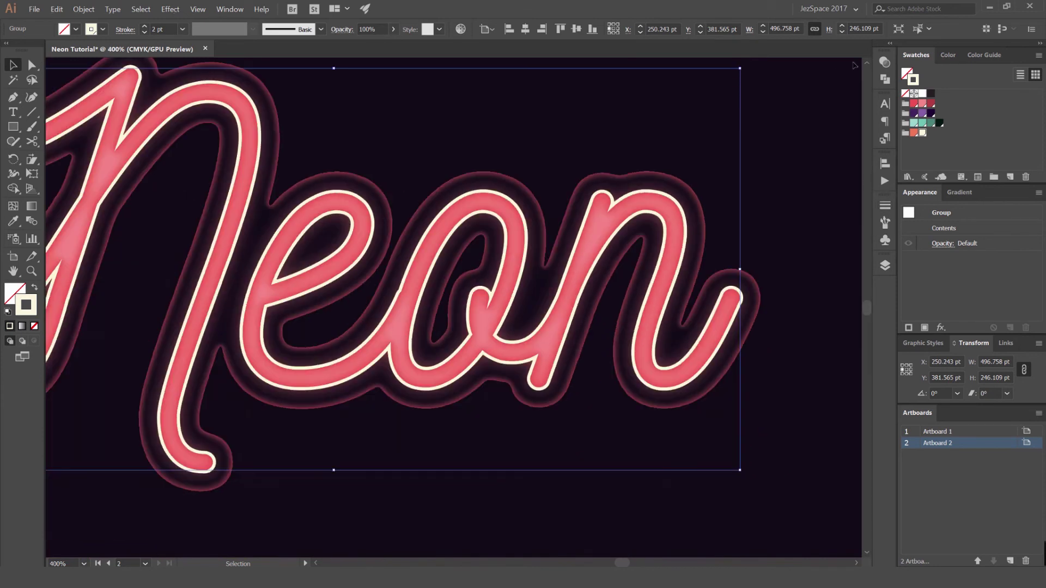
left_click(884, 62)
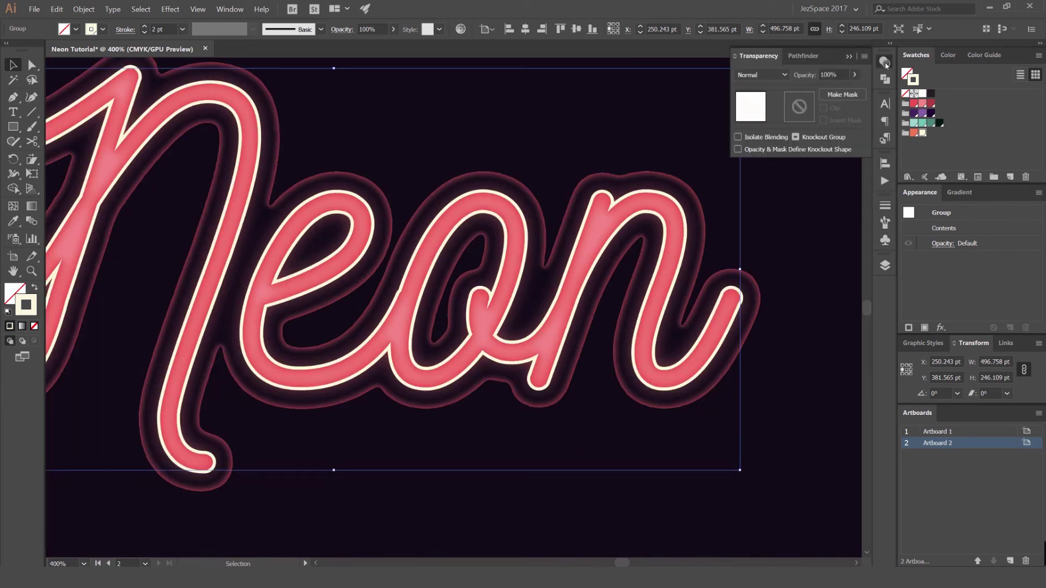
left_click_drag(533, 161, 590, 181)
scroll(768, 76, "down", 1)
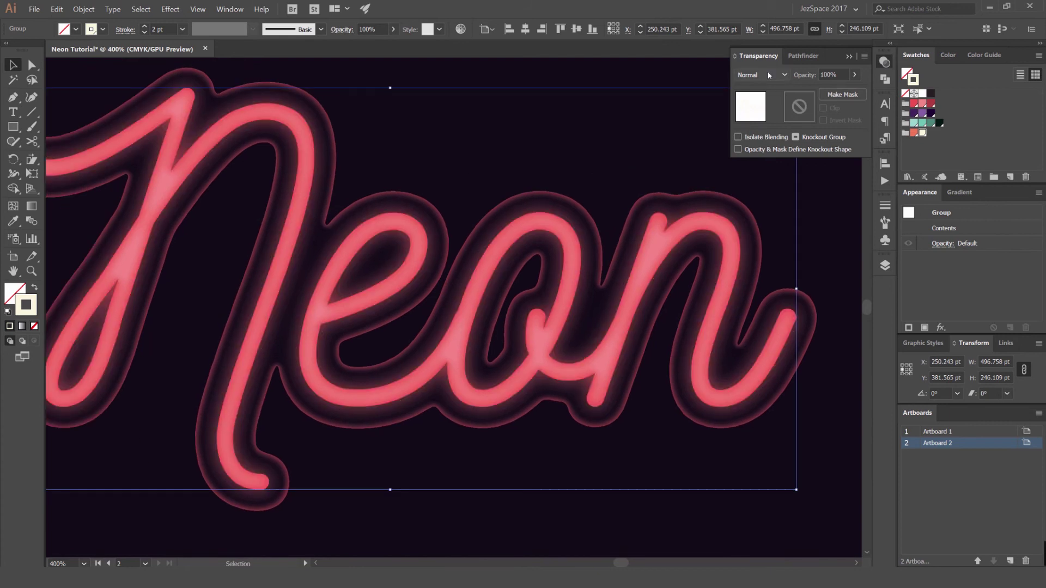
scroll(766, 73, "down", 1)
scroll(766, 74, "down", 1)
scroll(760, 74, "down", 1)
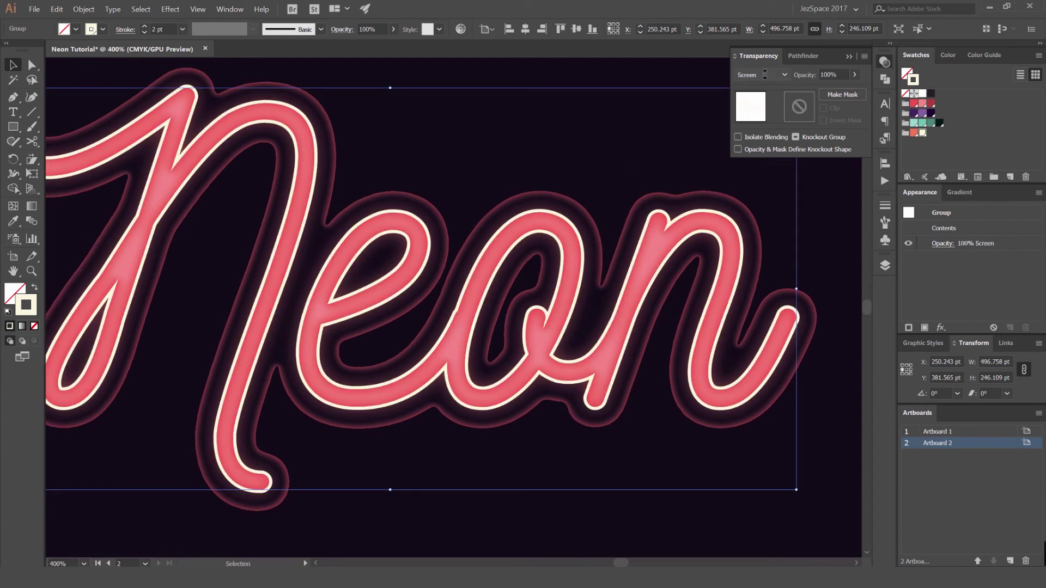
scroll(760, 75, "down", 2)
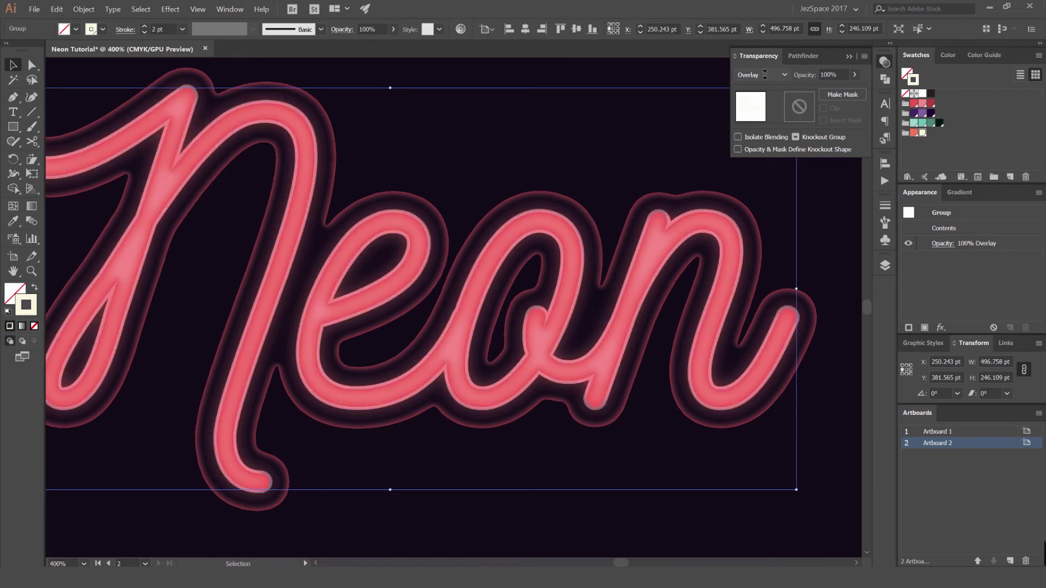
scroll(764, 75, "down", 2)
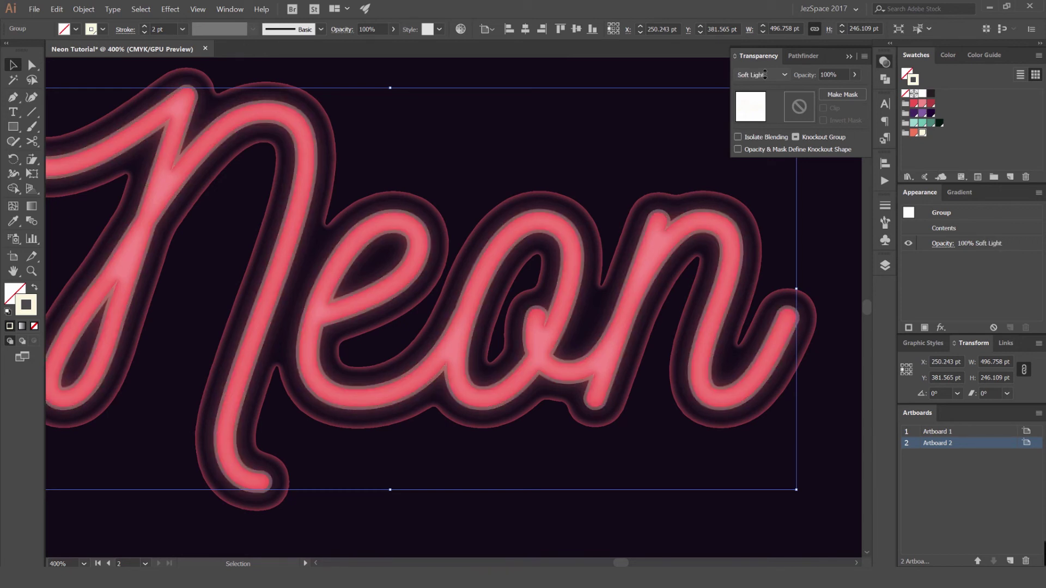
scroll(765, 75, "down", 1)
scroll(765, 74, "up", 1)
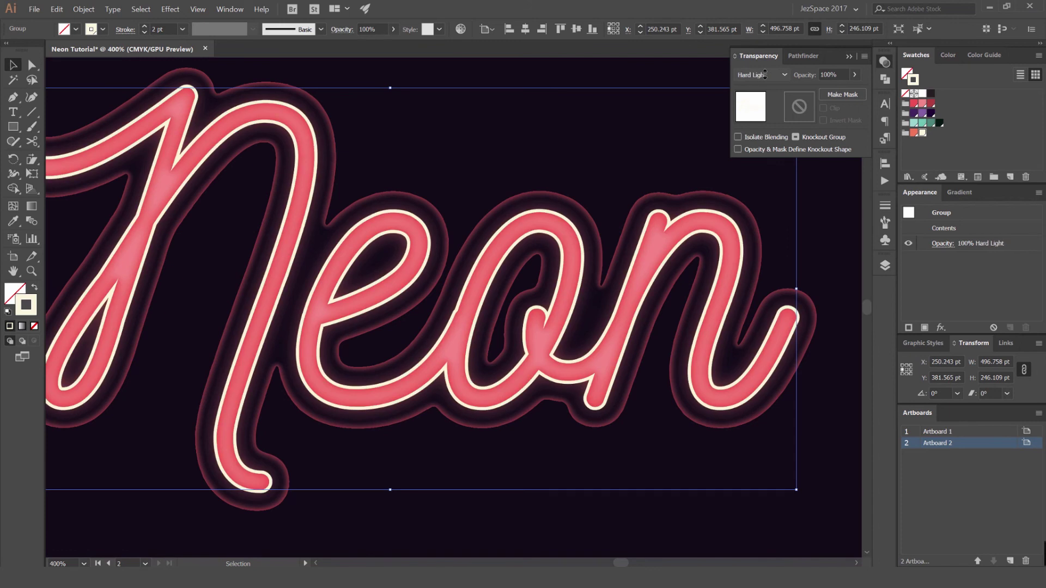
- Reduce the cream outline's opacity to 60%
left_click_drag(839, 76, 801, 80)
type("60")
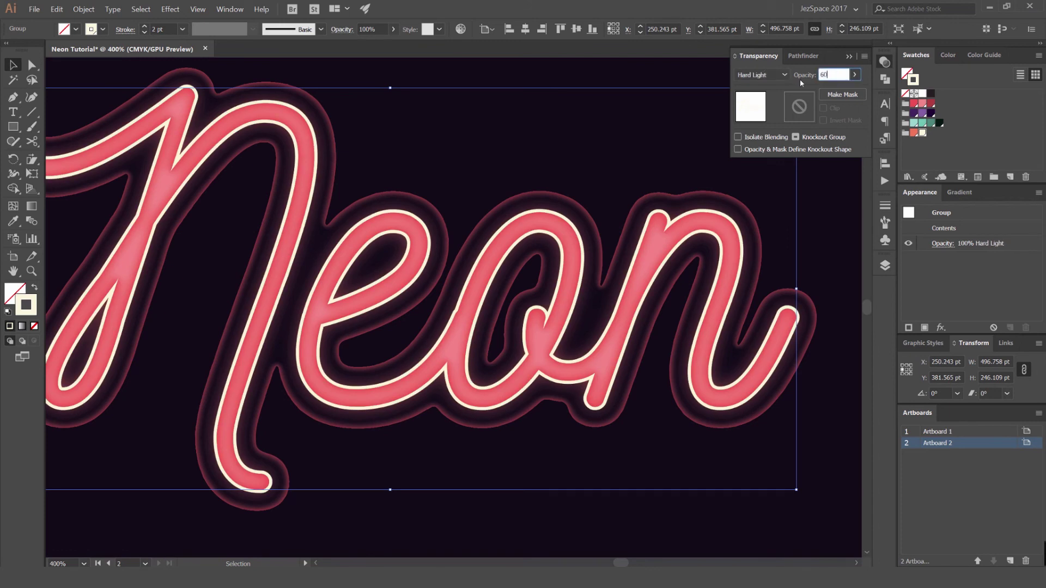
key("Return")
key("ctrl+minus")
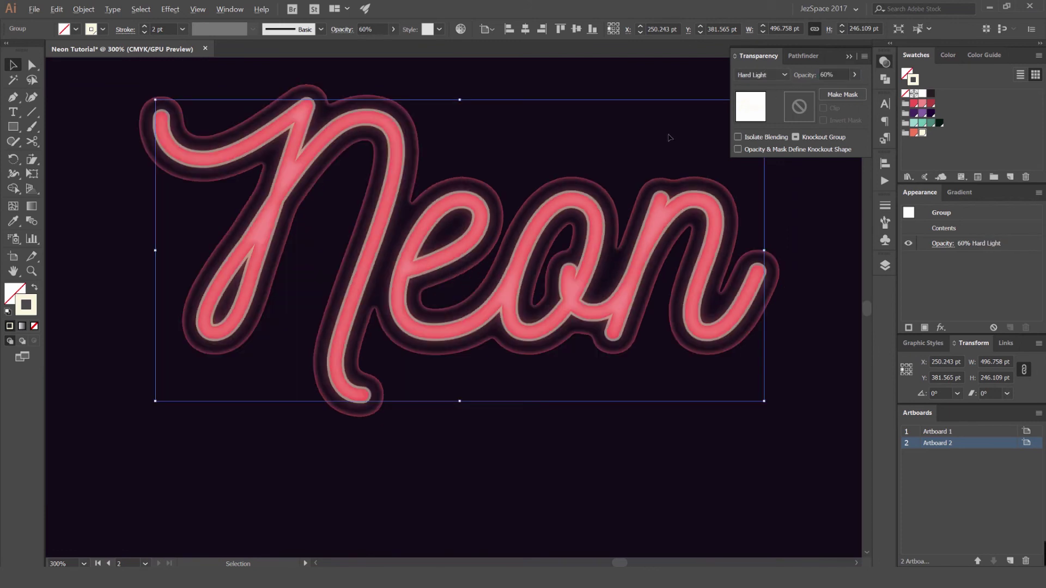
- Change the cream outline's blending mode to Screen and set its opacity to 100%
scroll(772, 74, "up", 4)
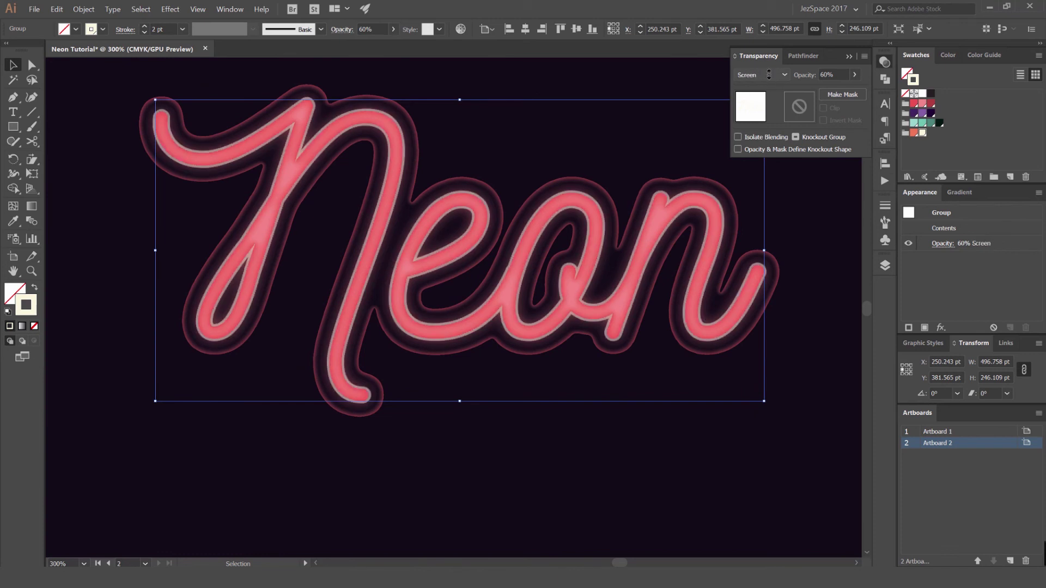
left_click(812, 78)
type("100")
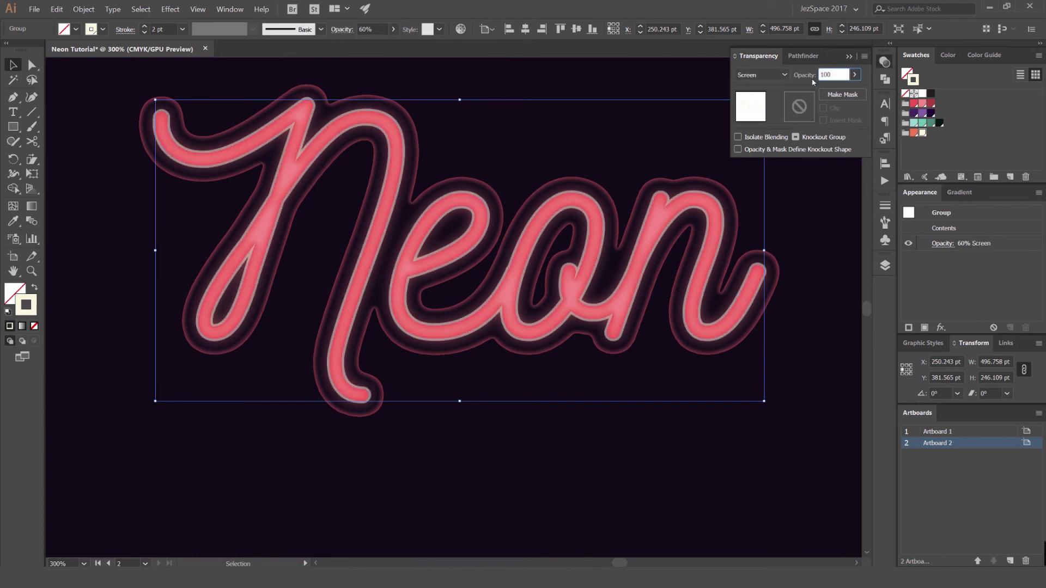
key("Return")
key("ctrl+minus")
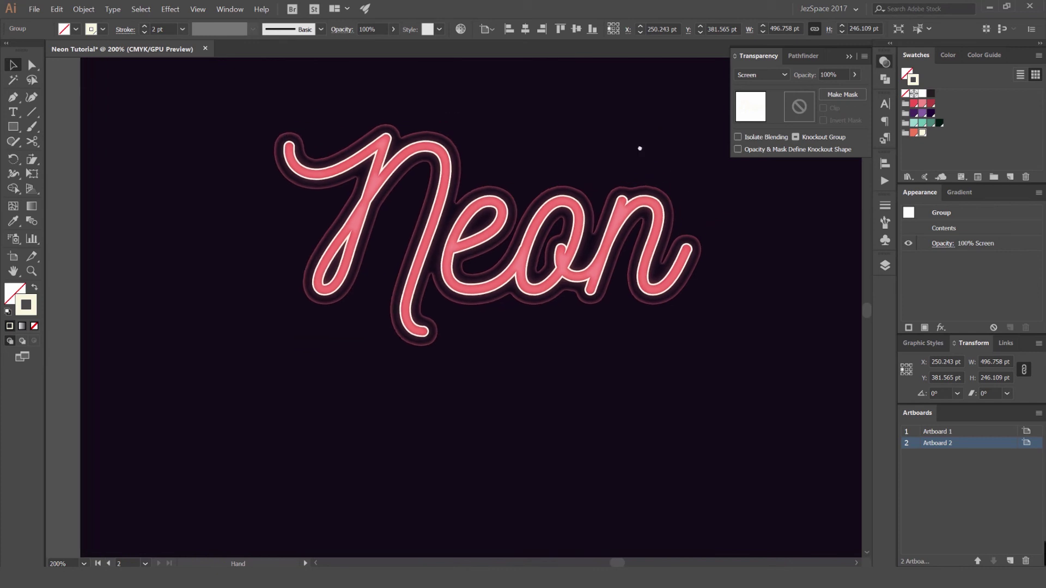
left_click(885, 206)
left_click(885, 206)
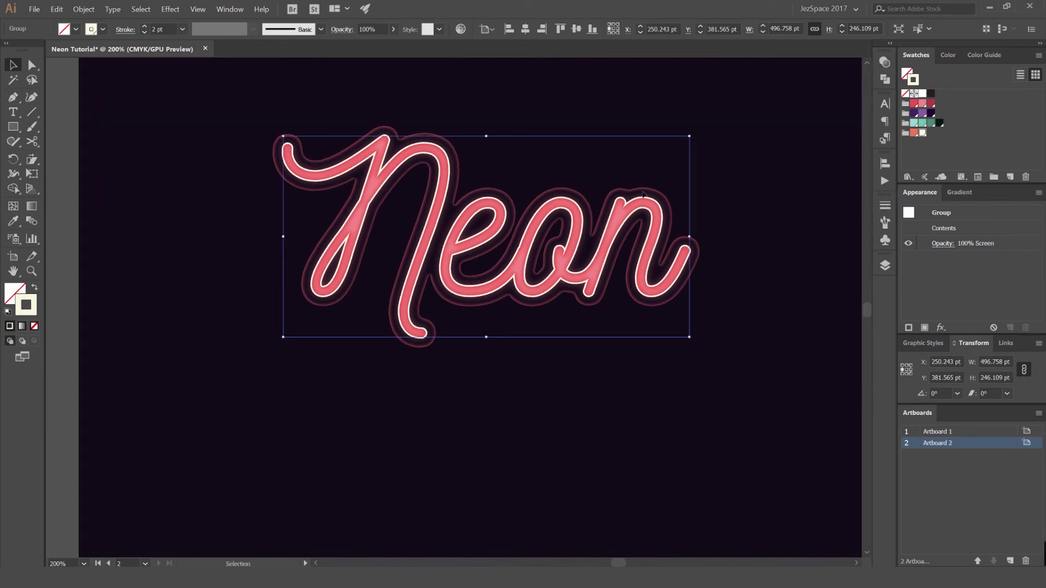
scroll(626, 205, "up", 4)
scroll(626, 205, "down", 6)
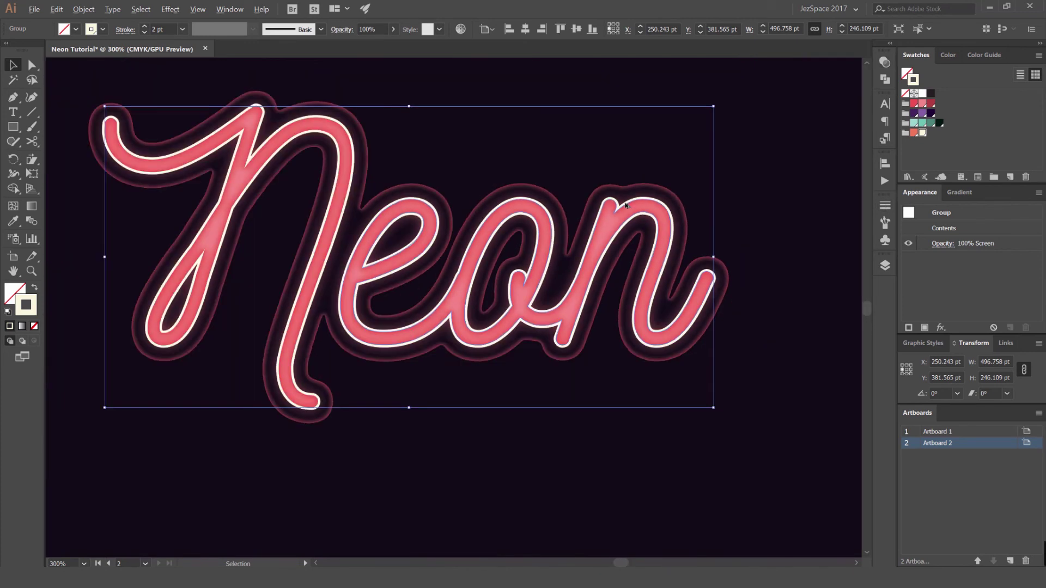
left_click(691, 147)
left_click_drag(691, 148, 712, 185)
scroll(674, 183, "down", 1)
left_click_drag(720, 166, 427, 326)
left_click_drag(562, 255, 562, 275)
left_click(733, 205)
key("ctrl+z")
left_click(715, 205)
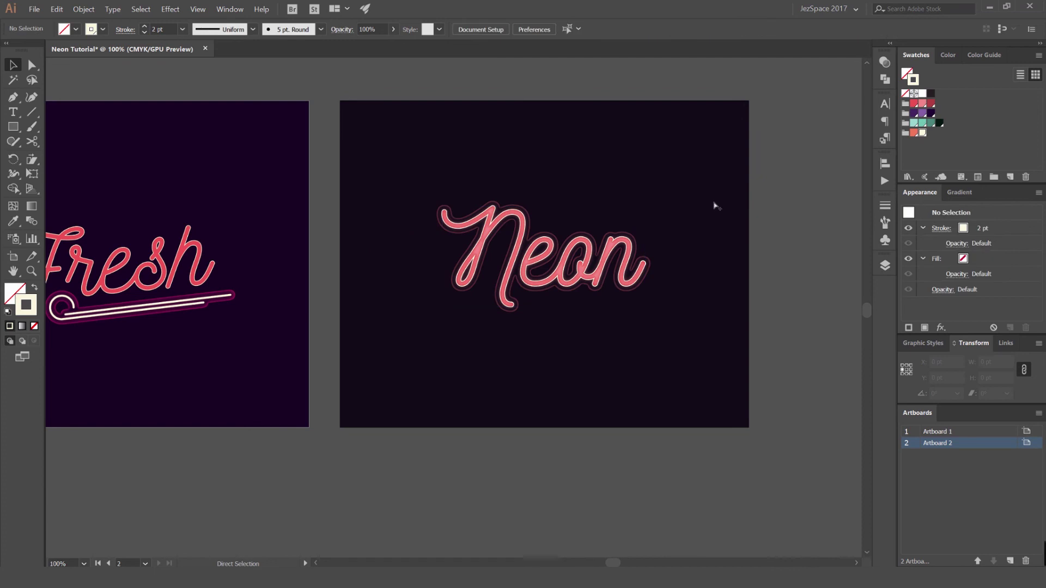
- Unlock all objects, select the glowing Neon text and its outline without the background, and move them down 50 pt
key("ctrl+alt+2")
left_click(689, 193)
left_click(815, 159)
left_click_drag(815, 159, 433, 307)
left_click(433, 306, "shift")
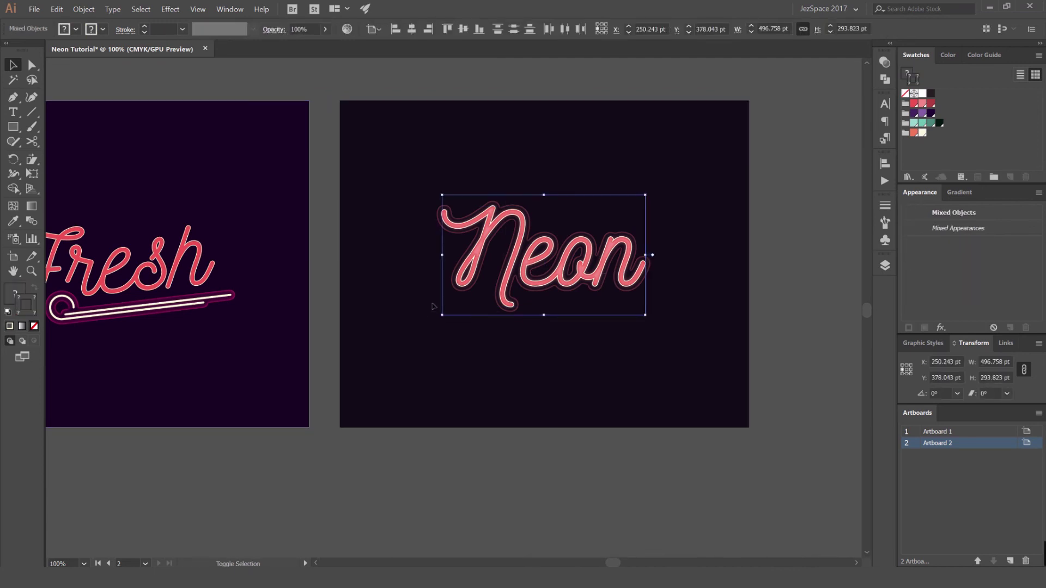
key("shift+Down")
key("shift+Down")
key("shift+Down")
key("shift+Down")
key("shift+Down")
left_click(796, 170)
- Select the glowing Neon text to review its applied glow effects, and deselect it
left_click_drag(714, 213, 456, 319)
key("ctrl+plus")
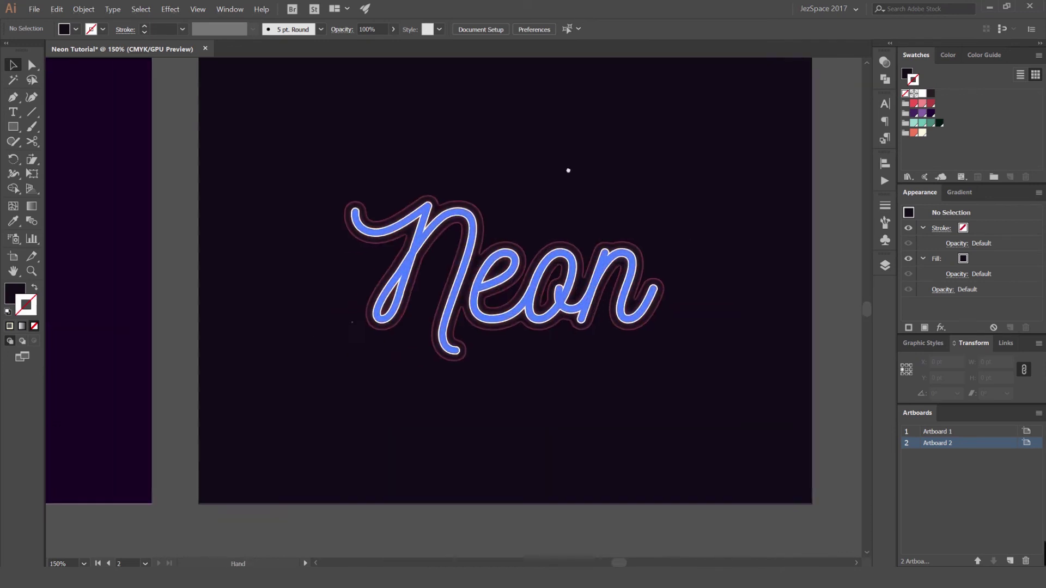
left_click_drag(568, 171, 599, 154)
left_click(662, 255)
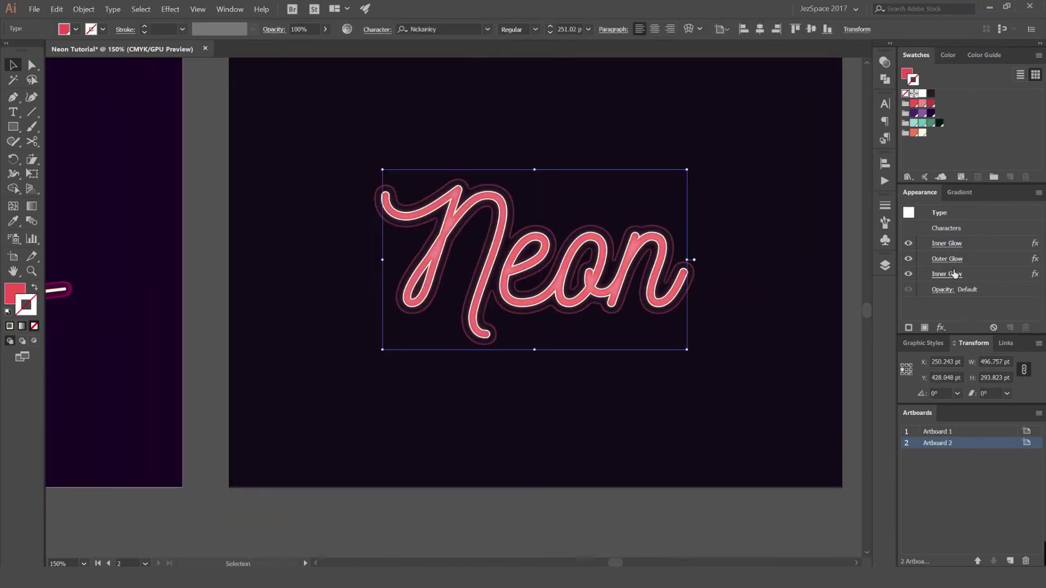
left_click(787, 231)
left_click_drag(750, 241, 709, 250)
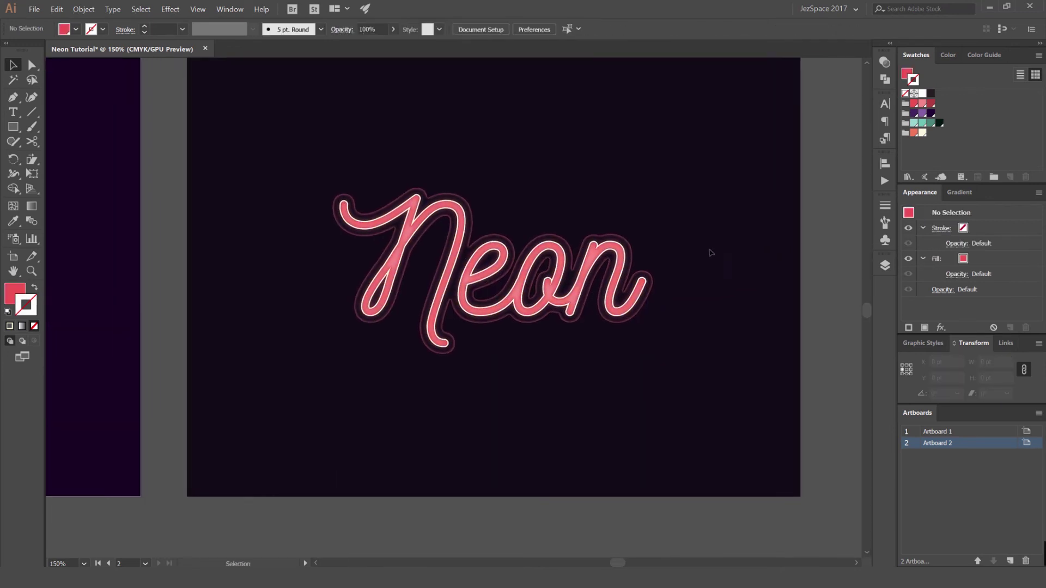
- Draw a red-filled circle with no stroke, about 547 pt in diameter, over the middle of the Neon text
key("k")
key("l")
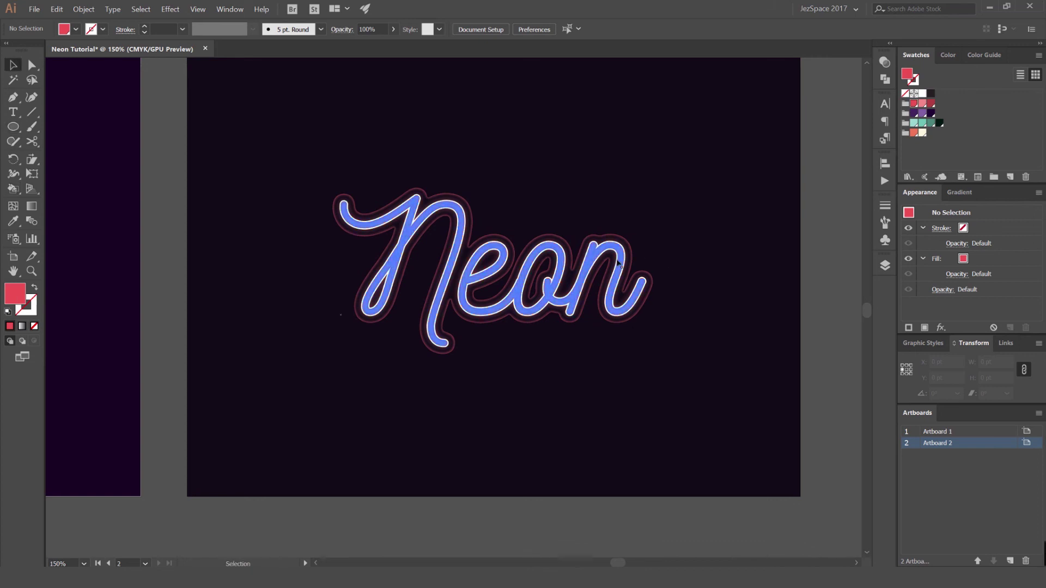
left_click_drag(498, 278, 665, 337)
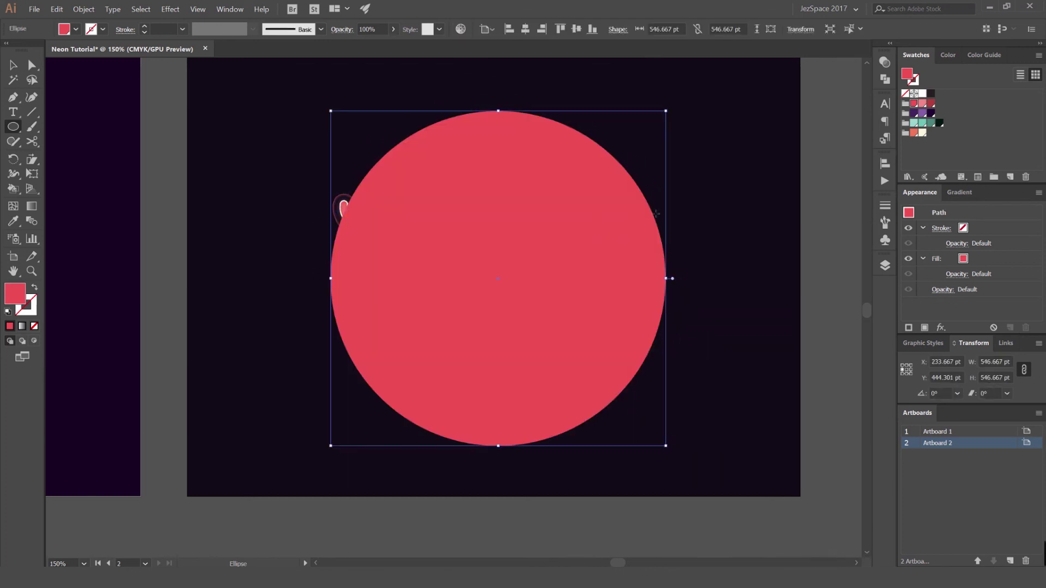
key("shift+x")
key("shift+x")
- Fill the circle with a linear gradient from 0% opacity at location 0% to solid red at the opposite end
left_click(960, 193)
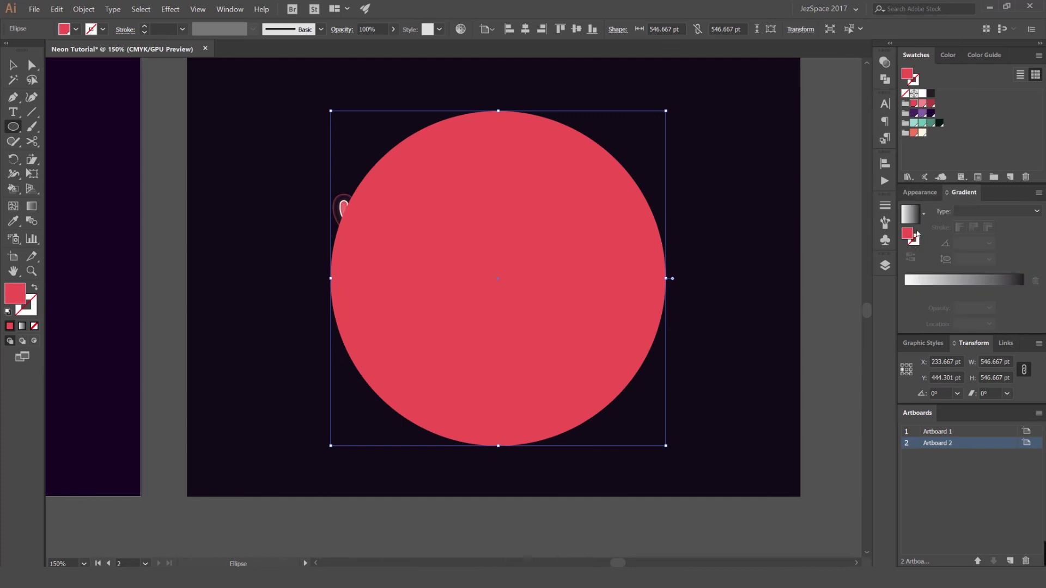
left_click_drag(912, 242, 1012, 320)
left_click_drag(930, 291, 895, 289)
left_click(967, 308)
type("0")
key("Return")
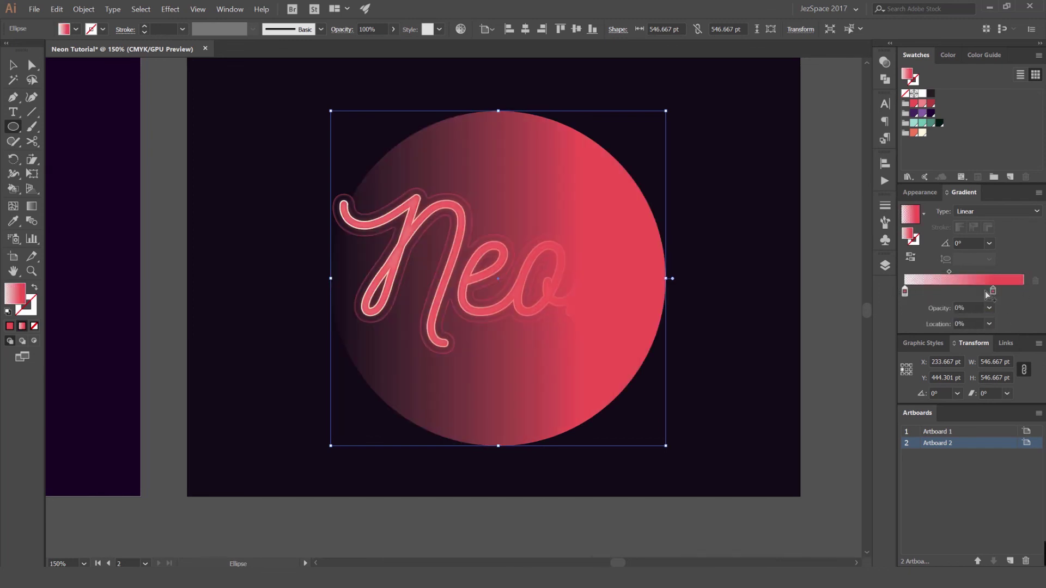
left_click_drag(992, 291, 1023, 292)
- Change the circle's gradient type to Radial, keeping it on the fill
left_click(994, 216)
left_click(981, 234)
key("shift+x")
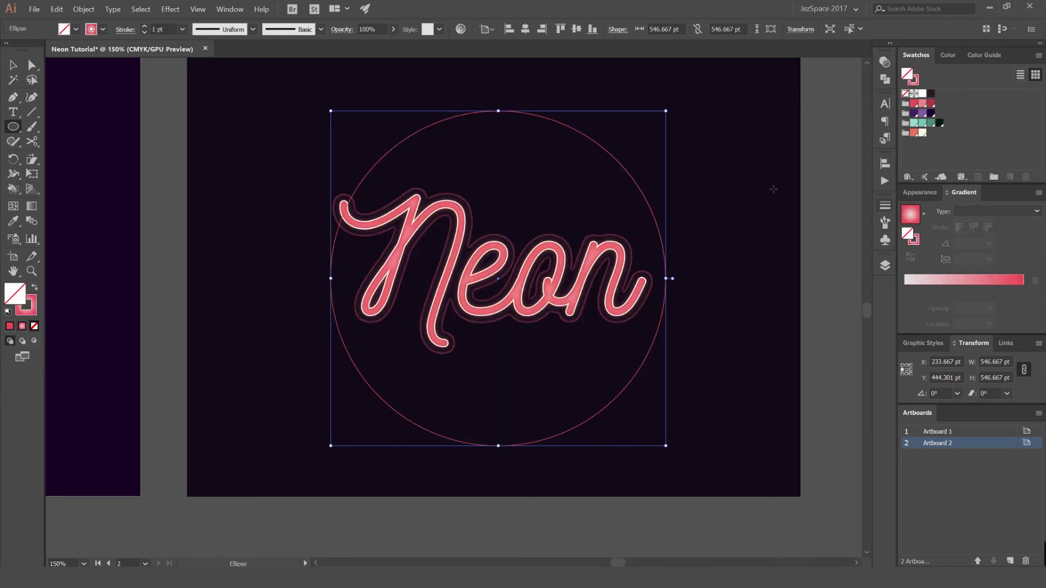
key("shift+x")
key("v")
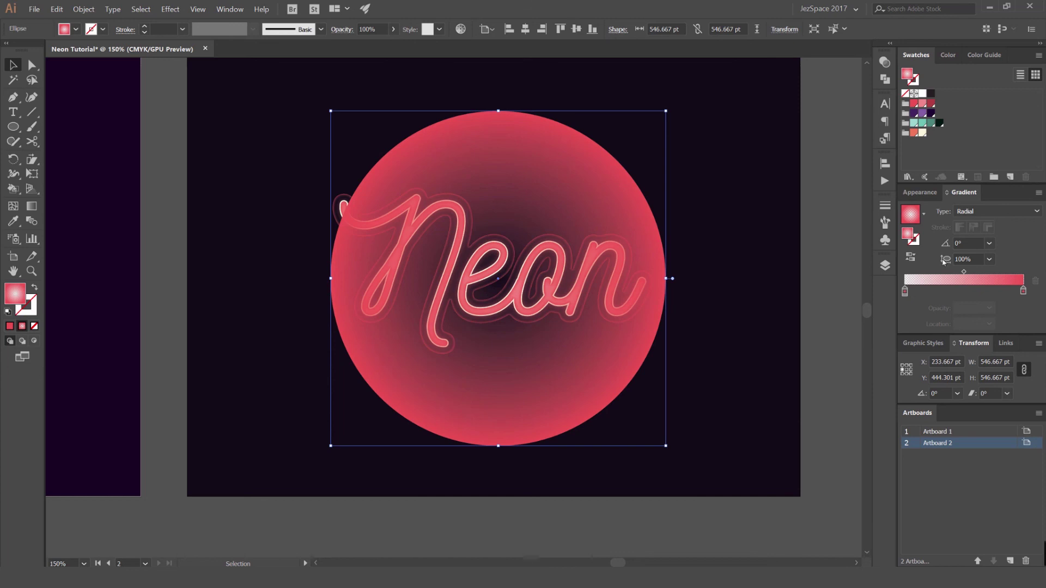
- Reverse the circle's radial gradient so red is at the centre, and arrange the circle behind the Neon text but above the background
left_click(910, 258)
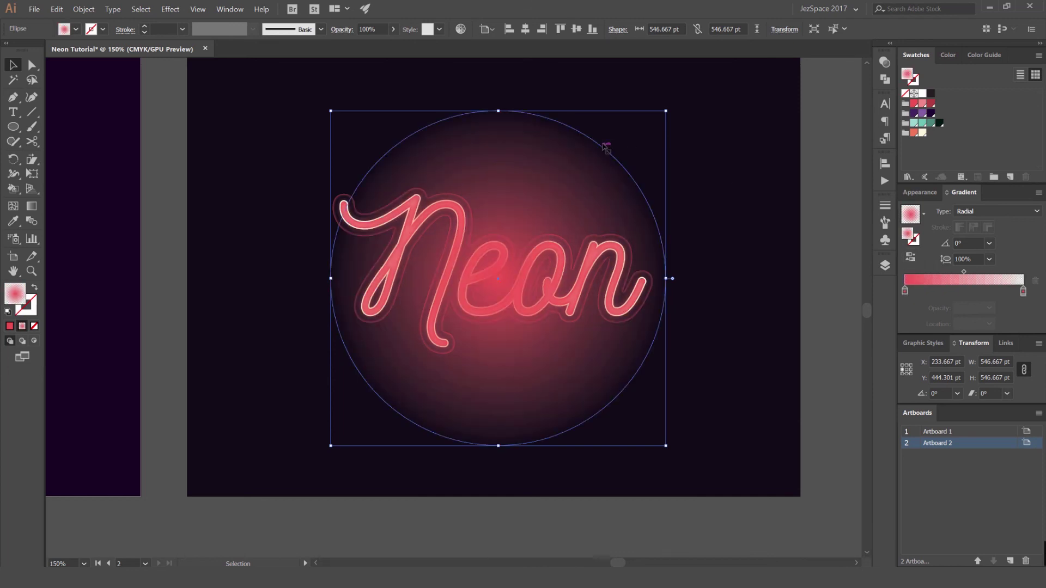
key("ctrl+[")
key("ctrl+[")
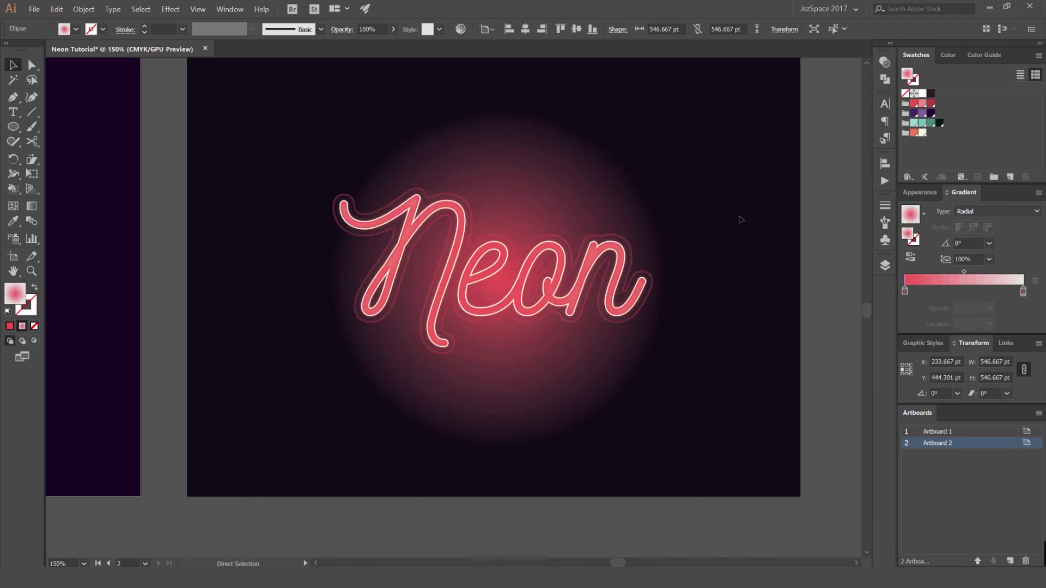
key("ctrl+shift+[")
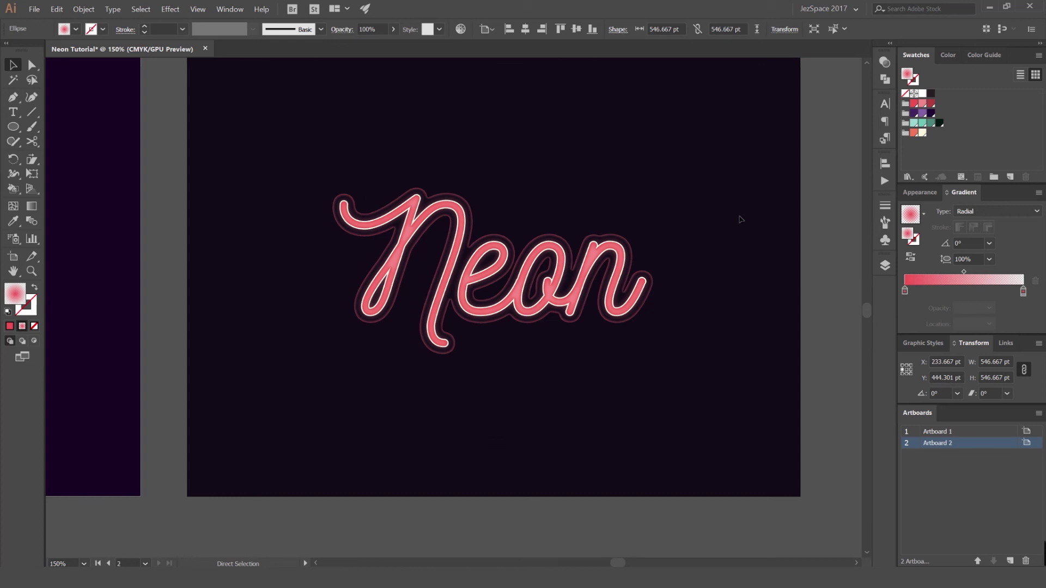
key("ctrl+]")
key("ctrl+]")
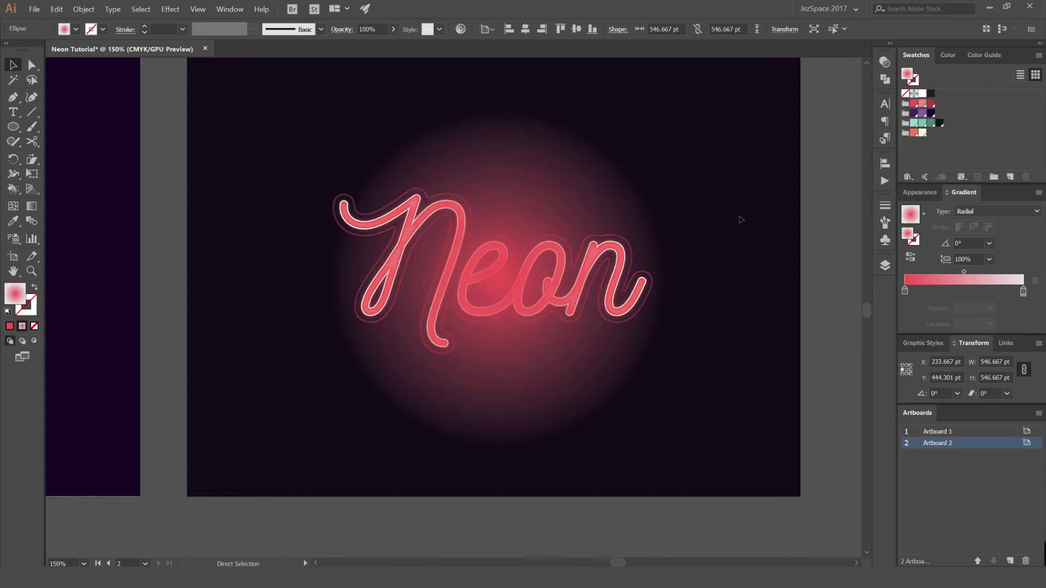
key("v")
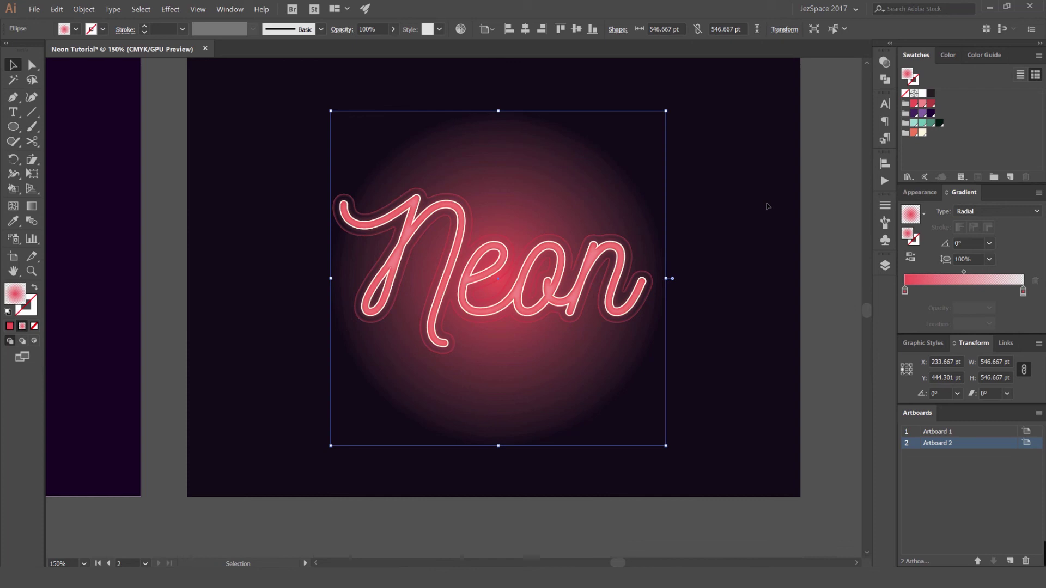
- Shift the gradient midpoint to 29.02% and set the circle's blending mode to Overlay after trying modes such as Lighten, Exclusion and Soft Light
left_click_drag(964, 273, 939, 274)
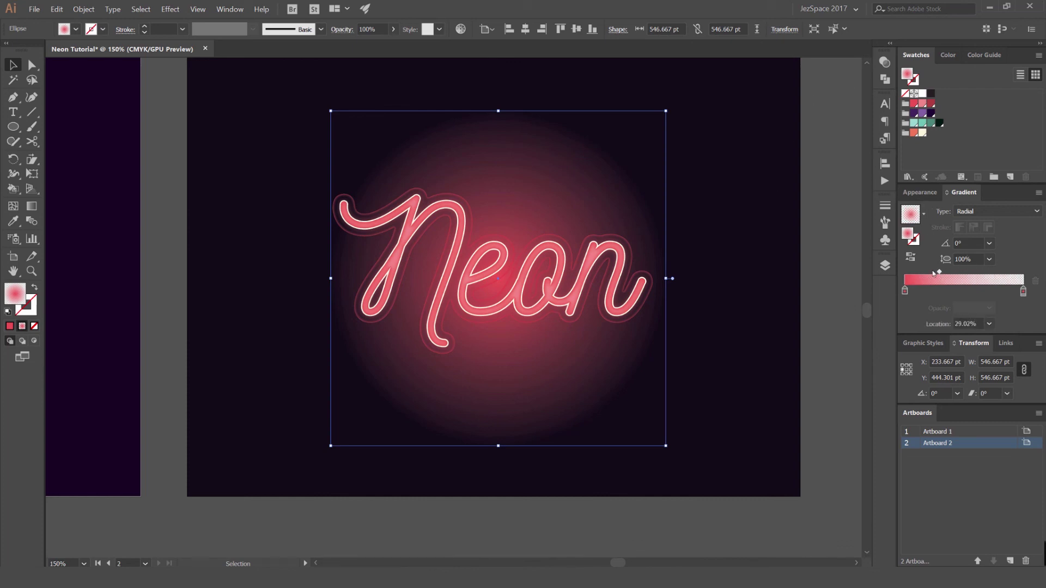
left_click(885, 61)
scroll(767, 75, "down", 3)
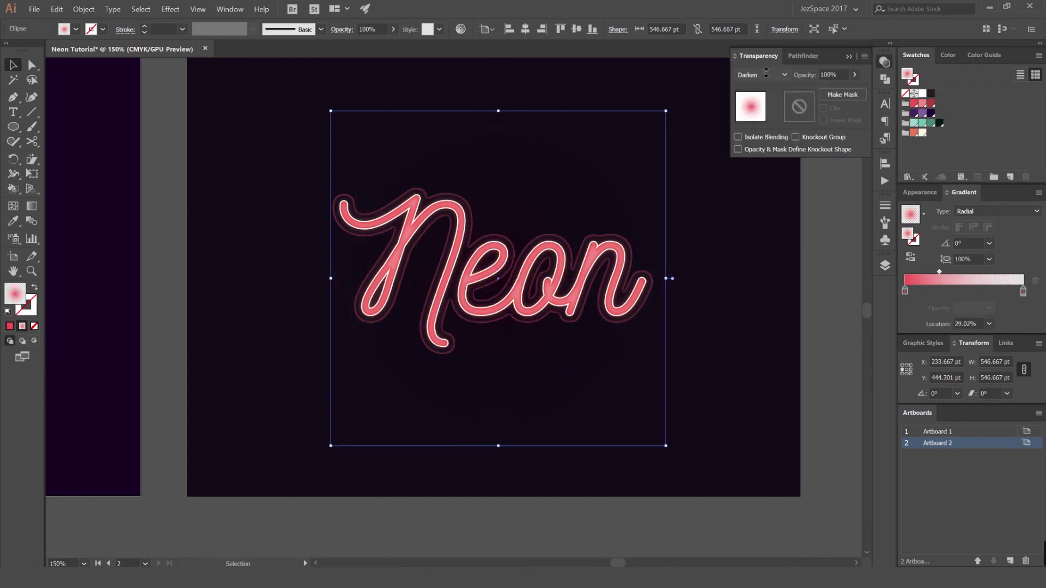
scroll(767, 74, "down", 1)
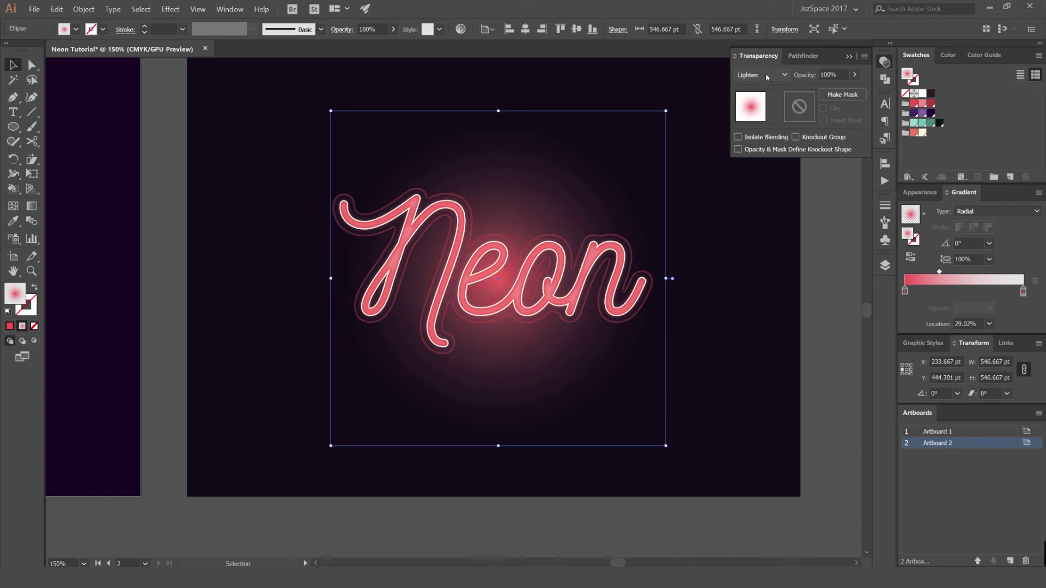
scroll(767, 76, "down", 3)
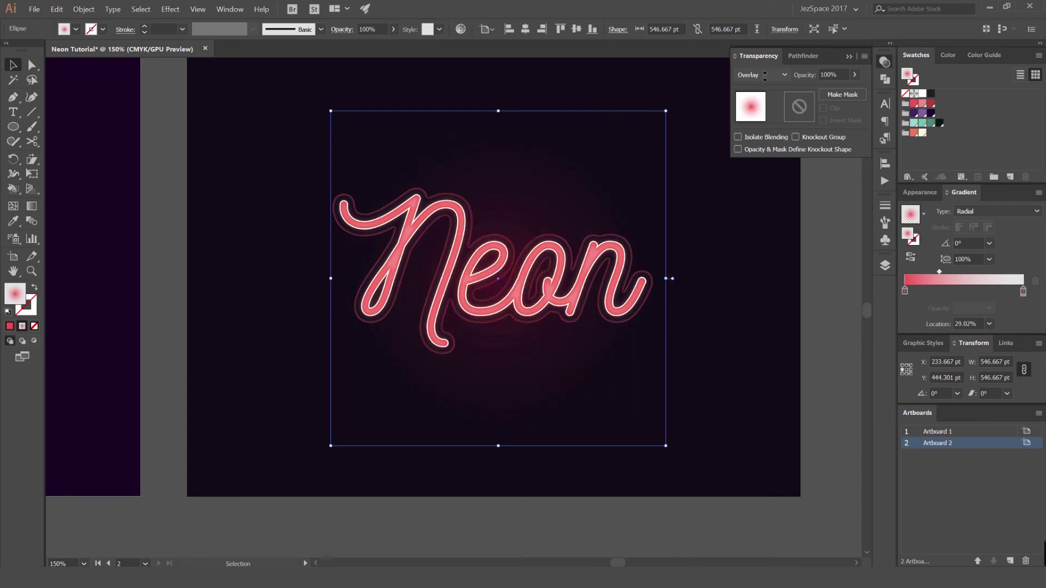
scroll(765, 76, "down", 1)
scroll(765, 76, "down", 1)
scroll(765, 75, "down", 1)
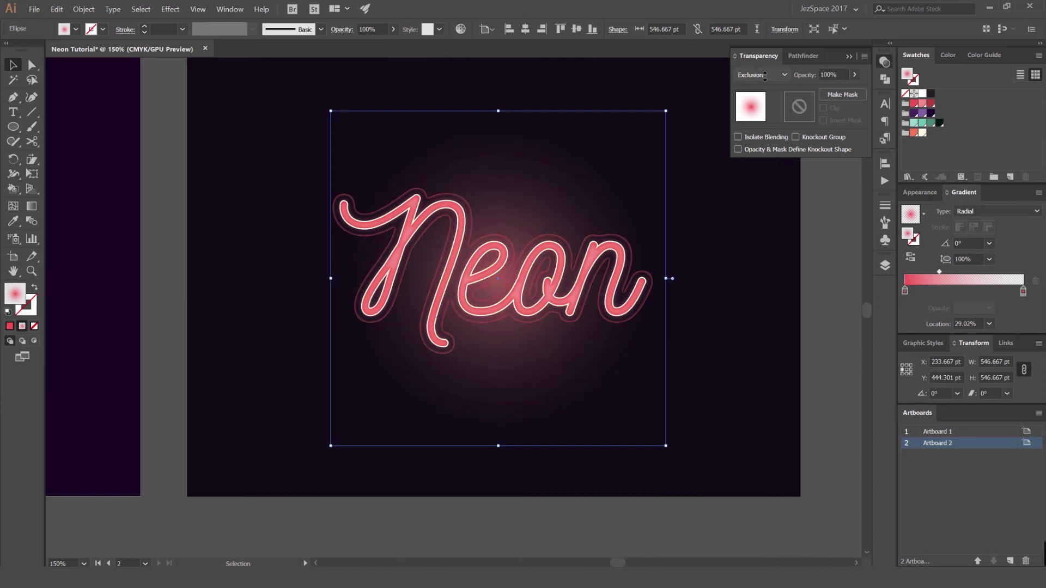
scroll(765, 76, "up", 1)
scroll(354, 203, "up", 1)
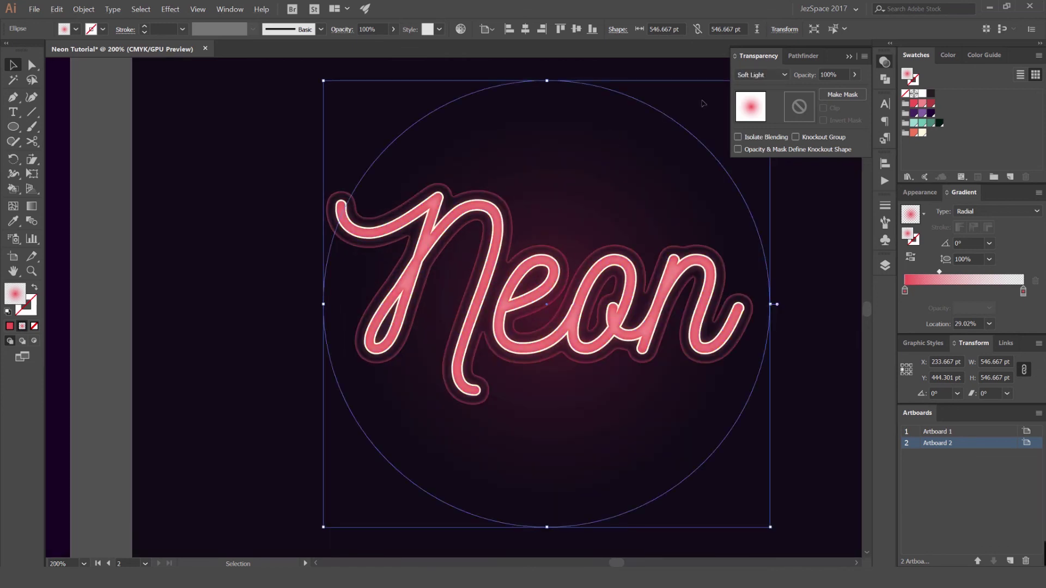
scroll(767, 77, "down", 1)
scroll(766, 75, "up", 2)
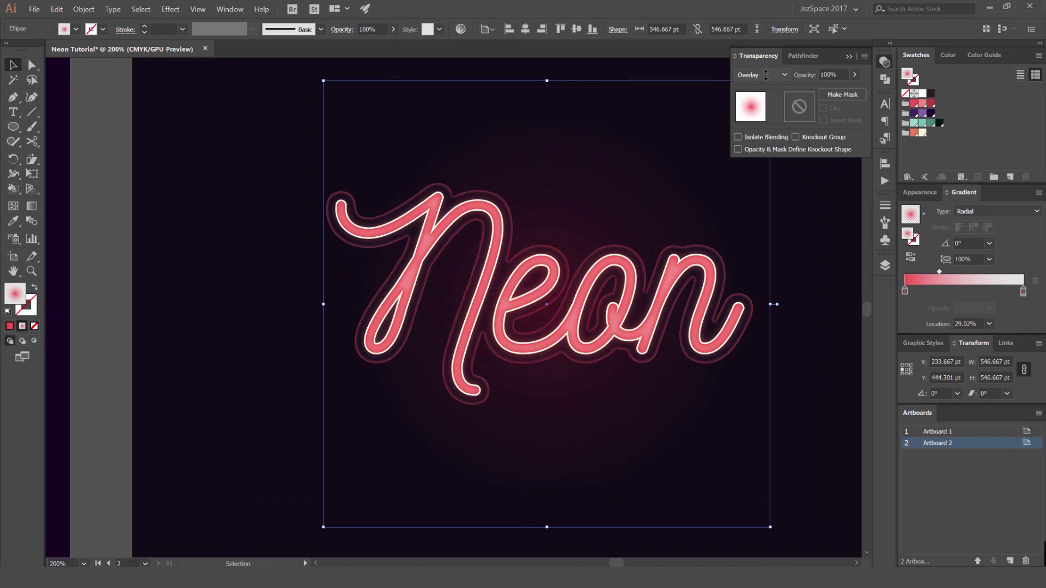
- Resize the glow circle around its centre into a wide ellipse of about 744 by 322 pt behind the Neon text
key("ctrl+equal")
key("ctrl+1")
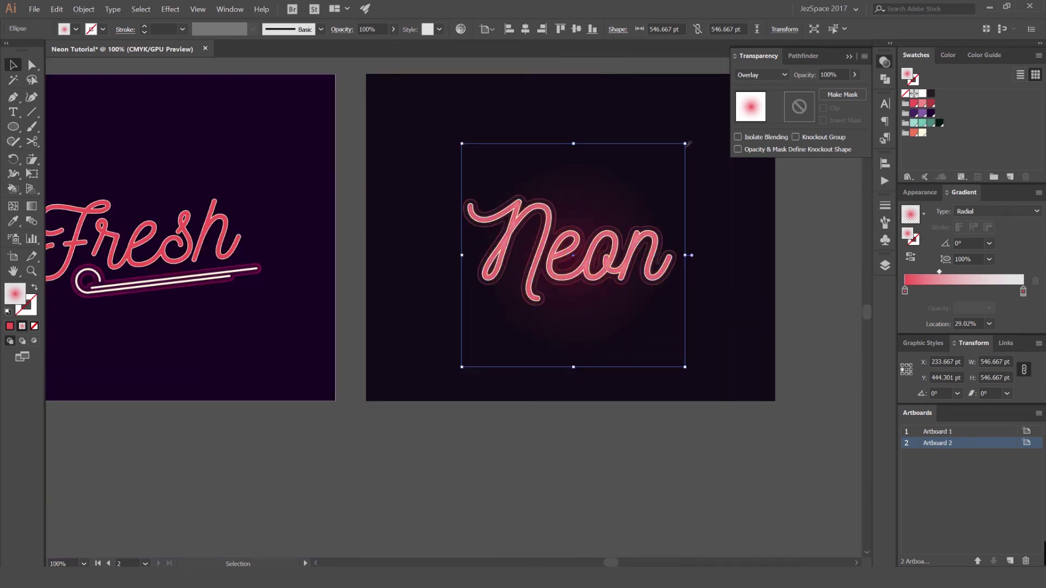
scroll(687, 256, "up", 2)
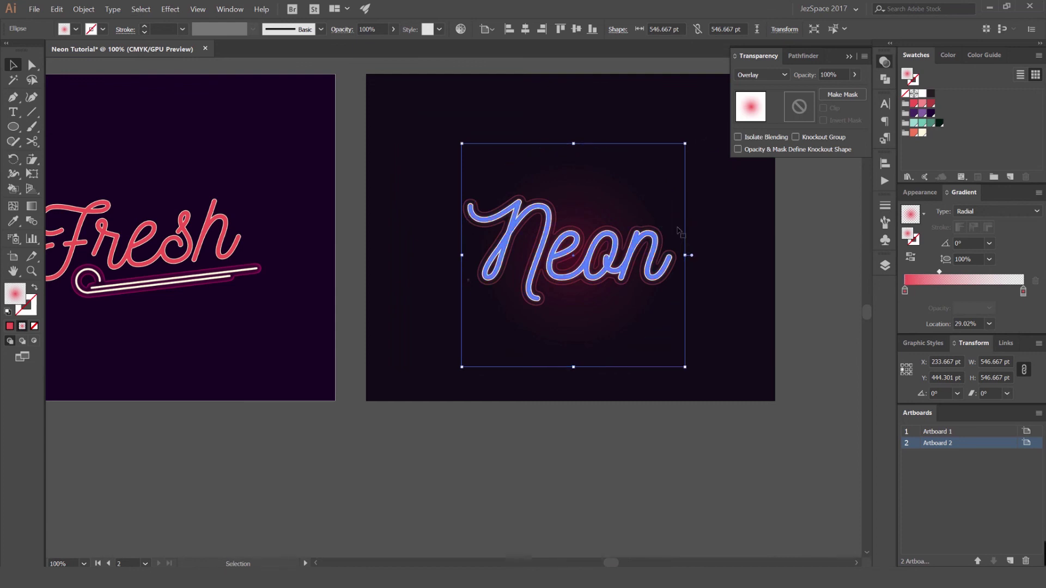
scroll(687, 261, "down", 1)
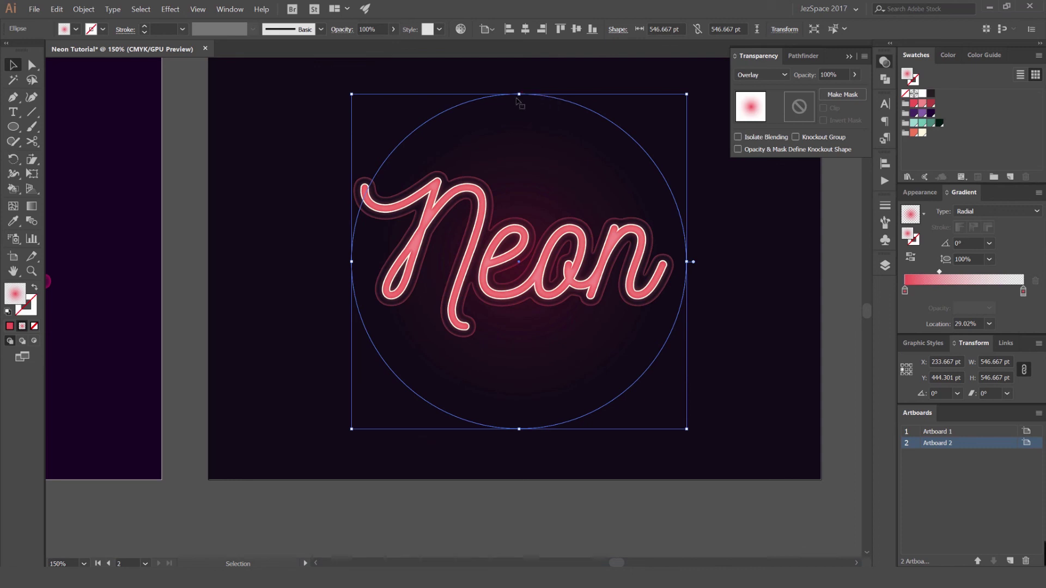
scroll(520, 94, "up", 1)
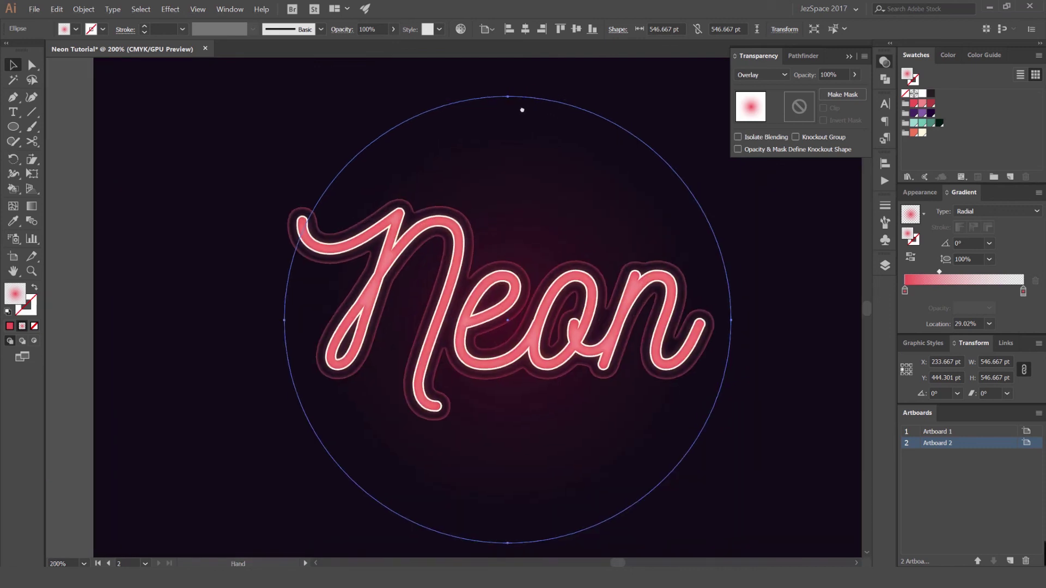
left_click_drag(490, 102, 495, 199)
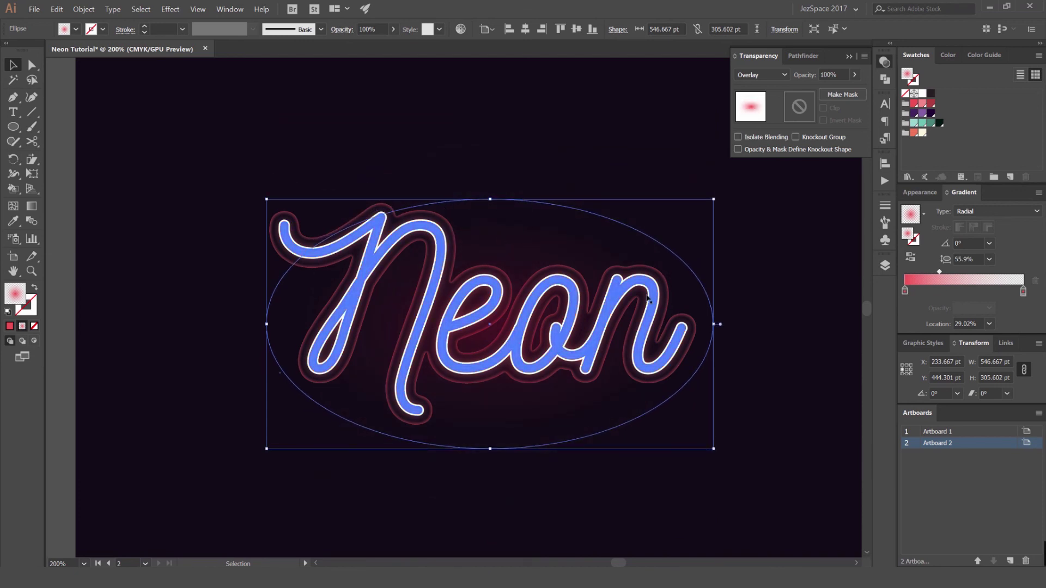
left_click_drag(715, 325, 795, 324)
left_click_drag(490, 200, 491, 193)
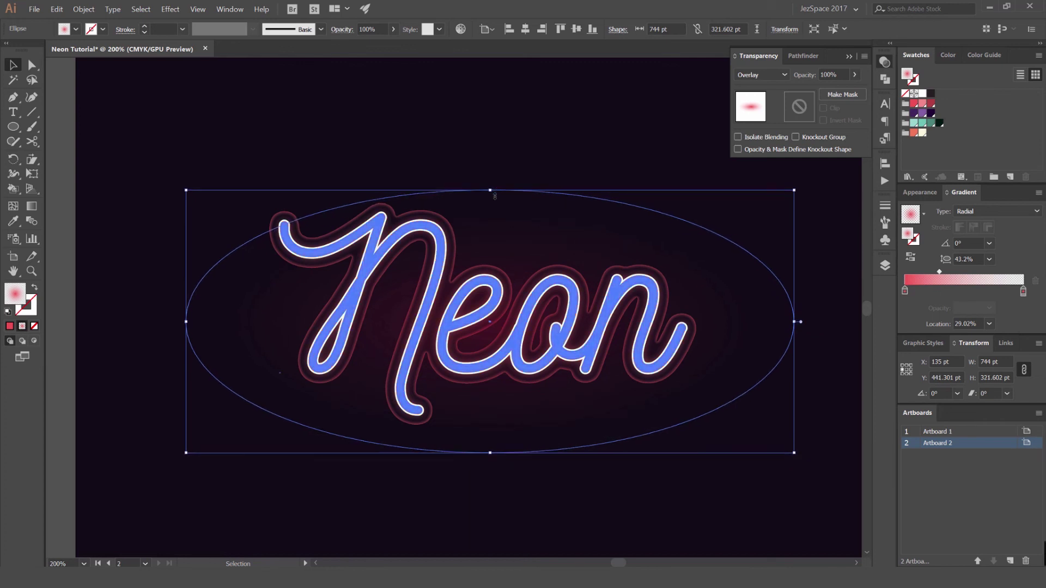
- Move the ellipse's gradient midpoint to 41.2%, deselect the ellipse and close the transparency settings
mouse_move(945, 274)
left_mouse_down()
mouse_move(1011, 280)
mouse_move(954, 274)
left_mouse_up()
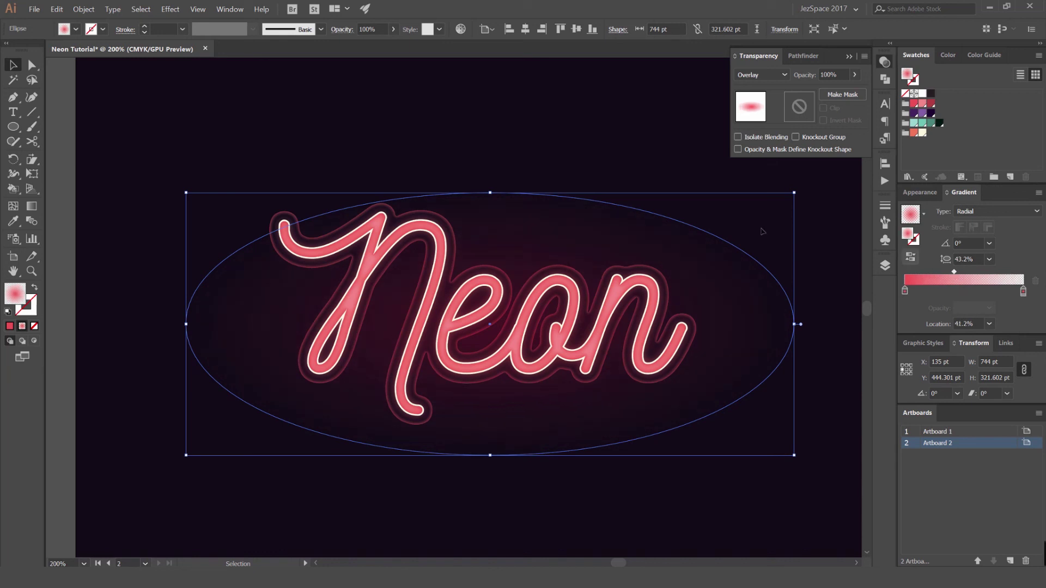
left_click(593, 153)
key("ctrl+1")
left_click_drag(632, 150, 665, 202)
left_click(885, 63)
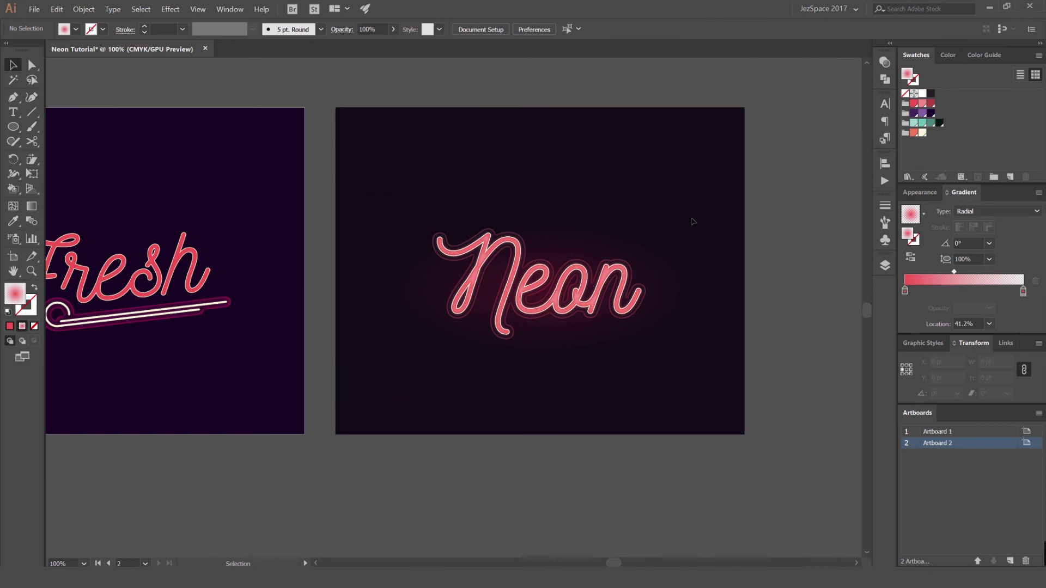
- Switch to full-screen view without the interface panels and examine the glowing Neon sign on the second artboard
key("f")
key("f")
left_click_drag(693, 202, 747, 243)
scroll(747, 244, "up", 1)
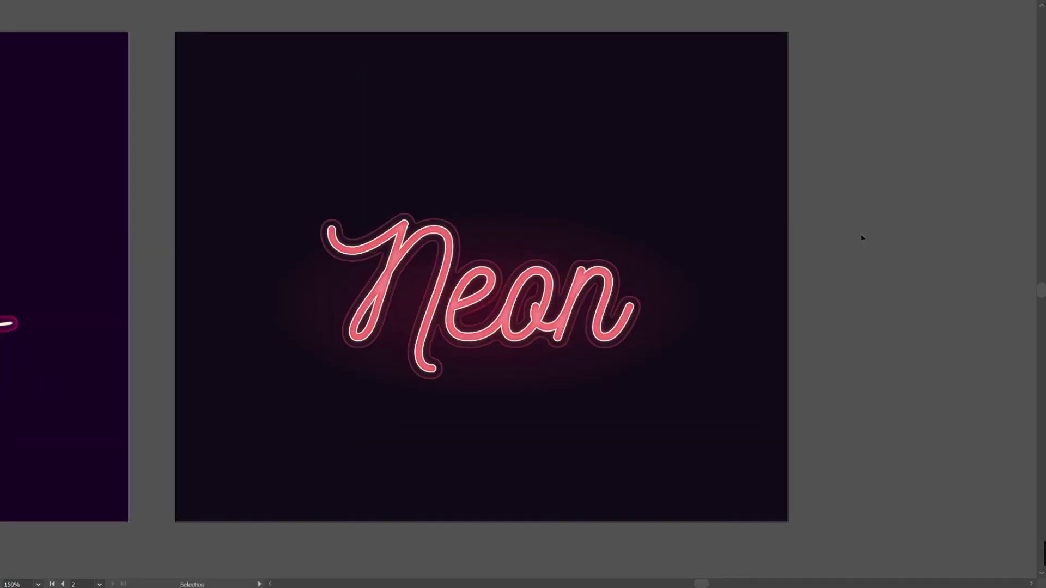